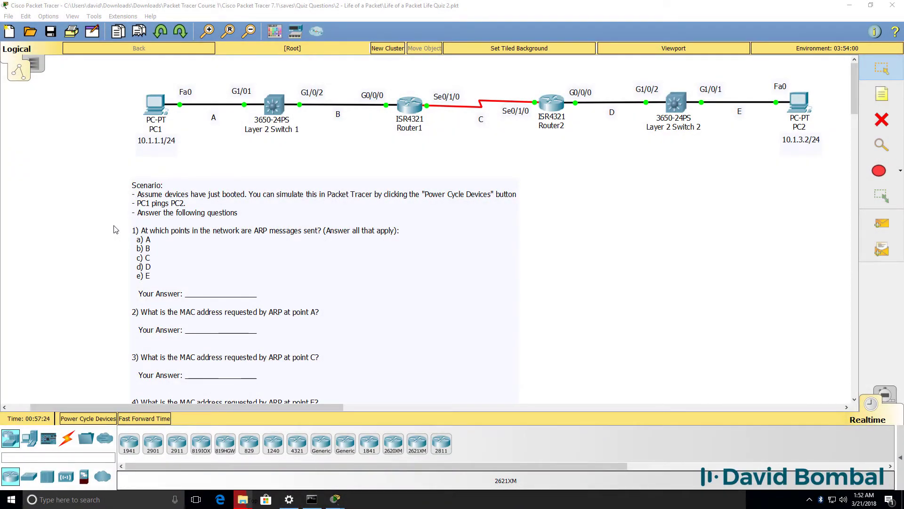
- Power cycle all devices in the topology and confirm the network reset
click(141, 385)
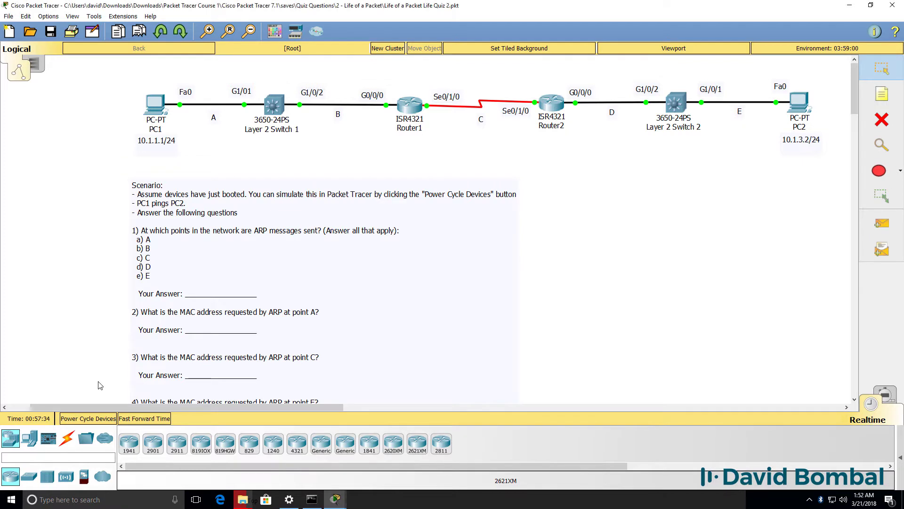
click(94, 417)
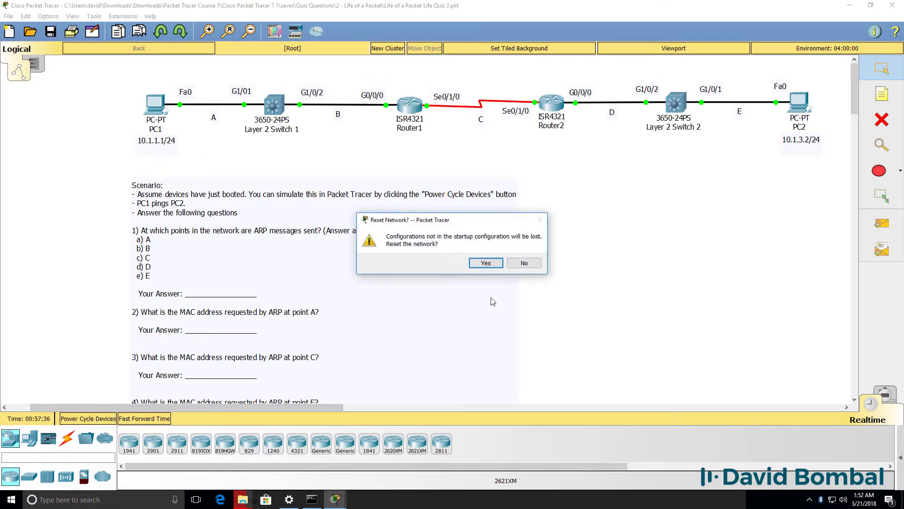
click(482, 266)
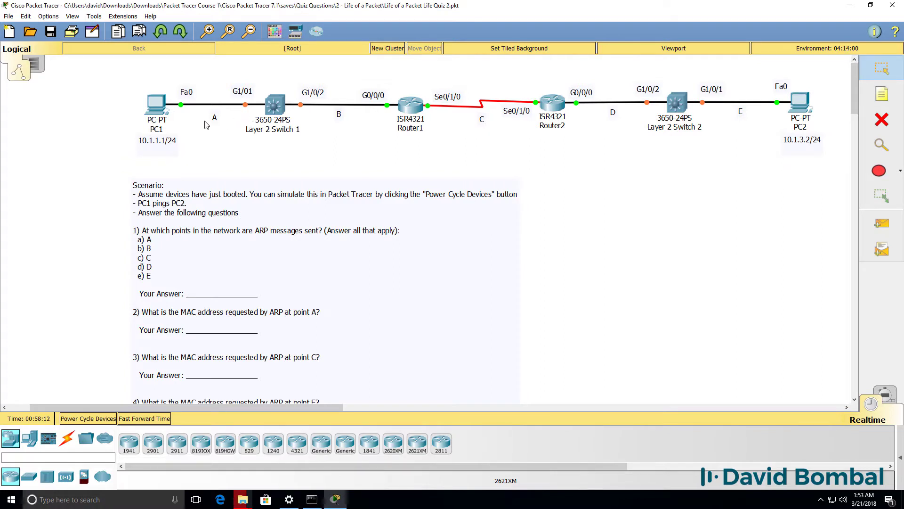
- Open PC1's Command Prompt, run ipconfig and check PC1's default gateway
click(157, 105)
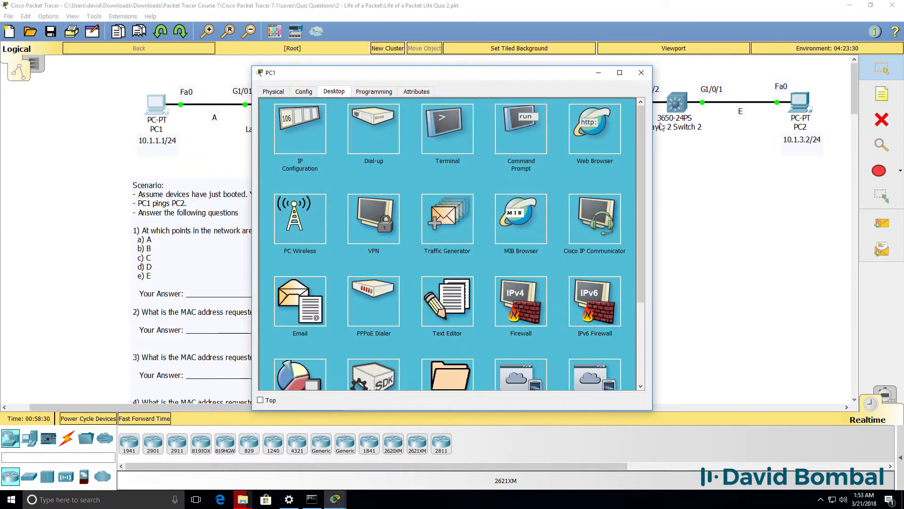
click(530, 123)
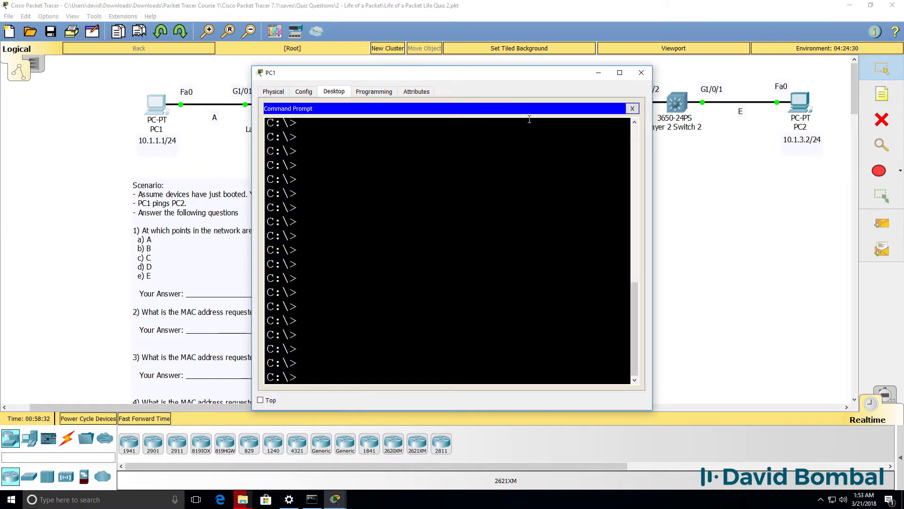
drag(528, 72, 706, 141)
text(i)
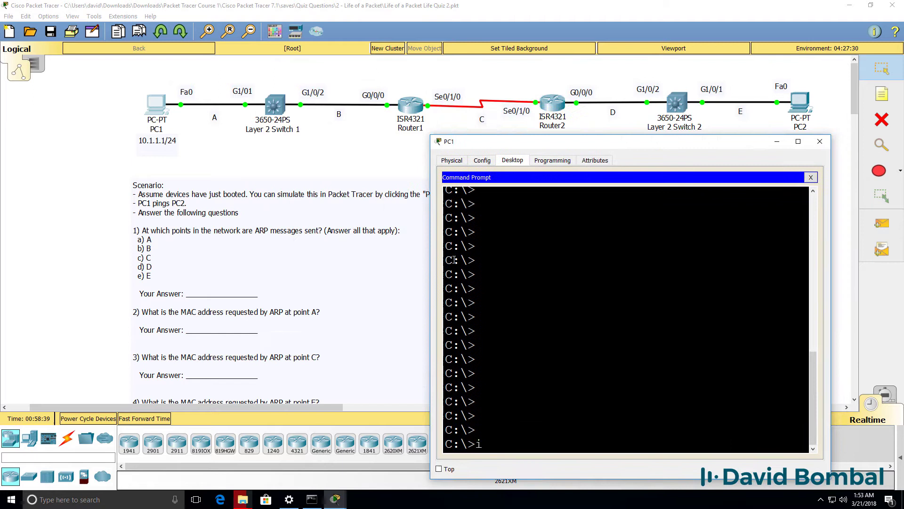
text(poconfig)
key(Return)
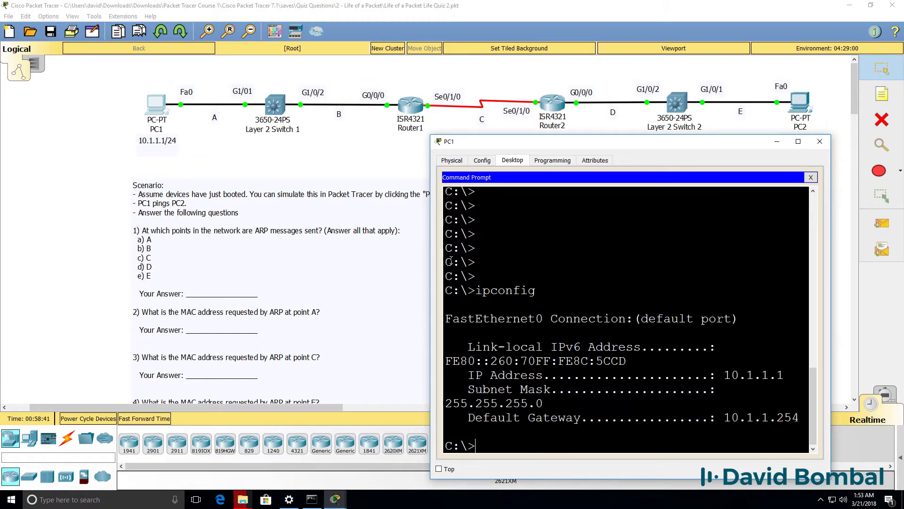
drag(431, 256, 345, 254)
drag(739, 414, 614, 412)
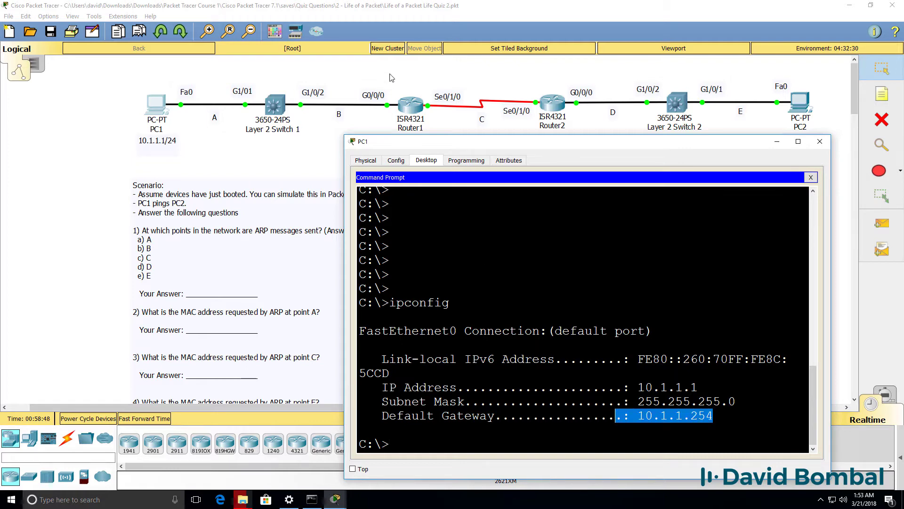
- In Router1's CLI, enter privileged mode and run sh ip int br to check the GigabitEthernet0/0/0 address
click(409, 105)
click(385, 124)
key(Return)
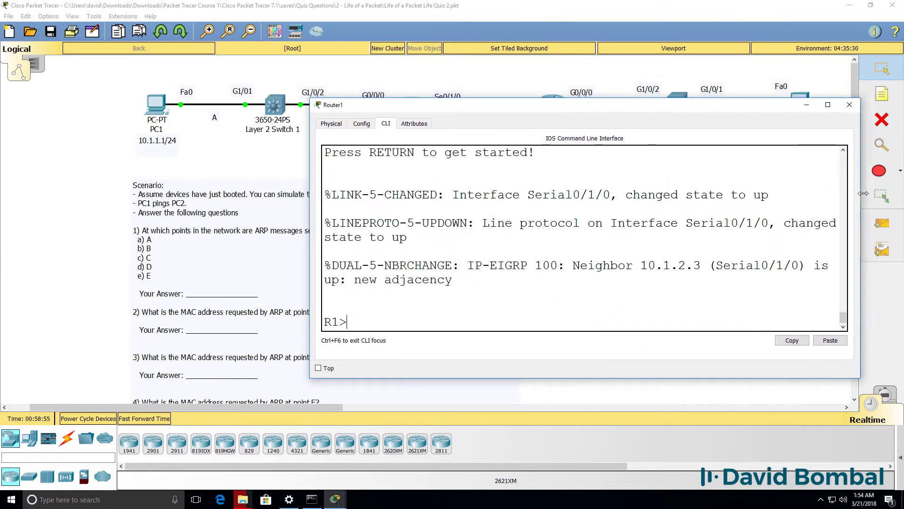
drag(525, 100, 522, 184)
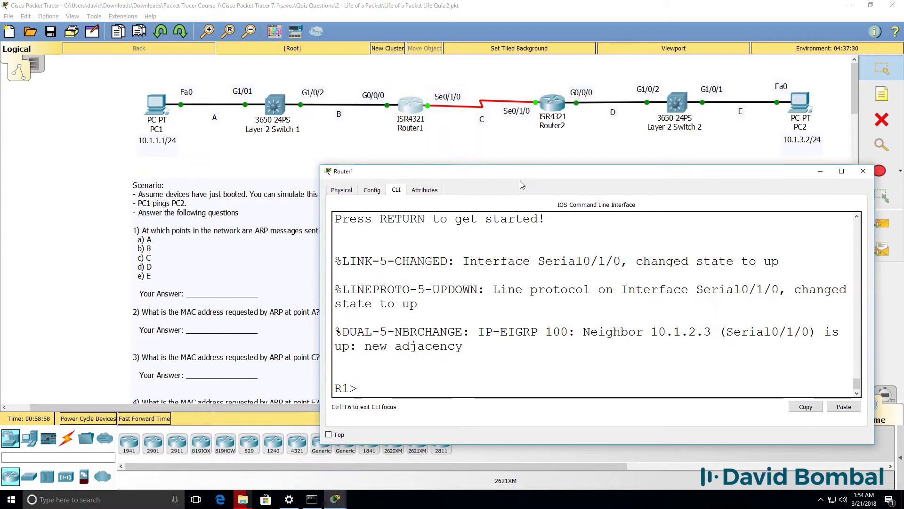
text(en)
key(Return)
text(sh ip int br)
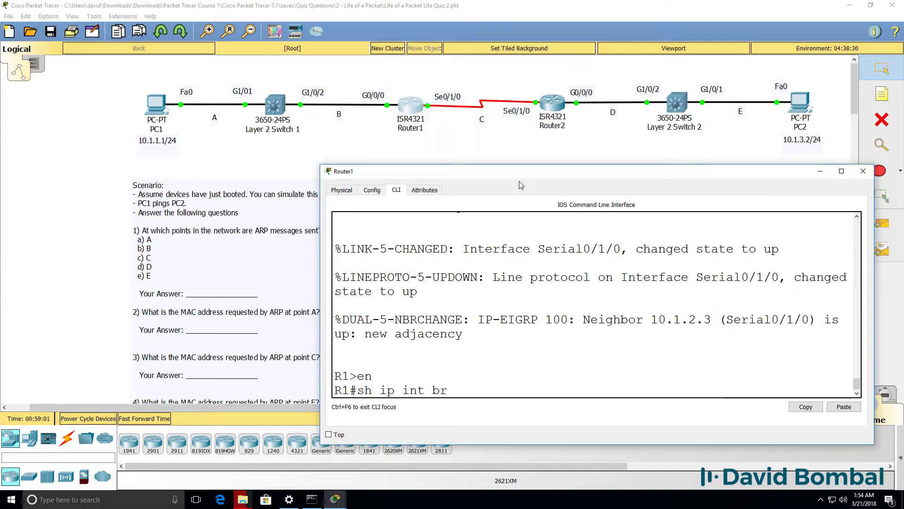
key(Return)
drag(318, 279, 217, 278)
drag(519, 318, 225, 311)
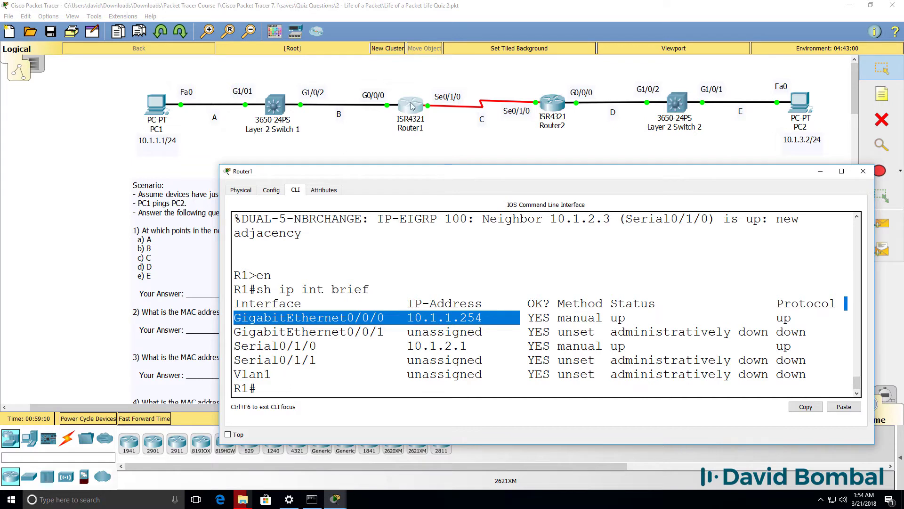
click(506, 19)
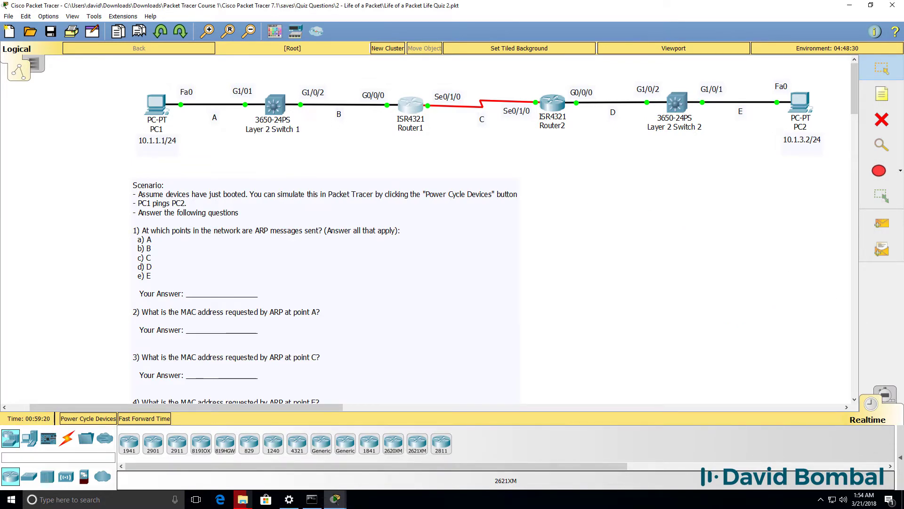
- Switch to simulation mode and check which IPv4 protocols the event filters include
click(884, 396)
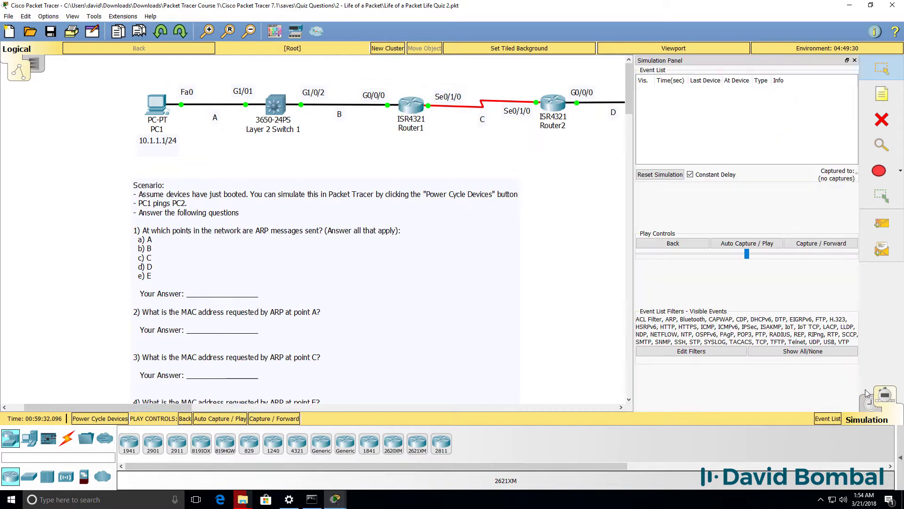
click(674, 352)
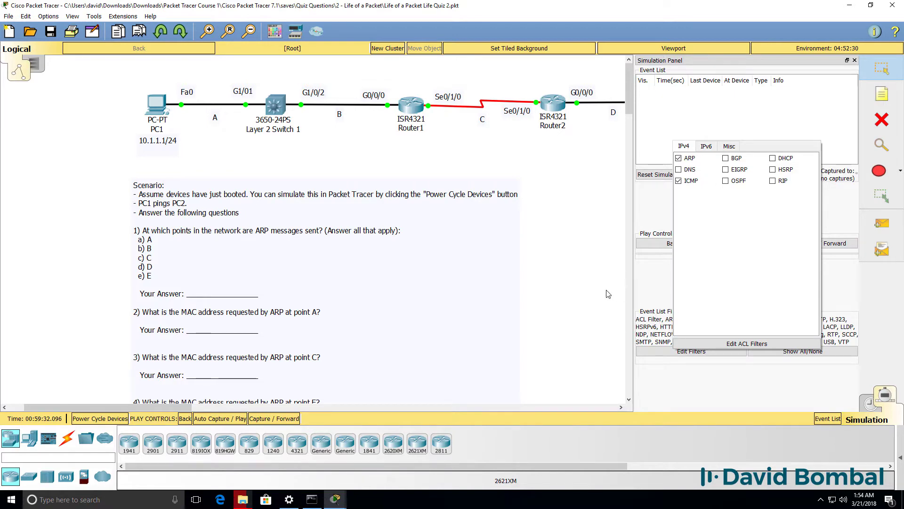
click(589, 225)
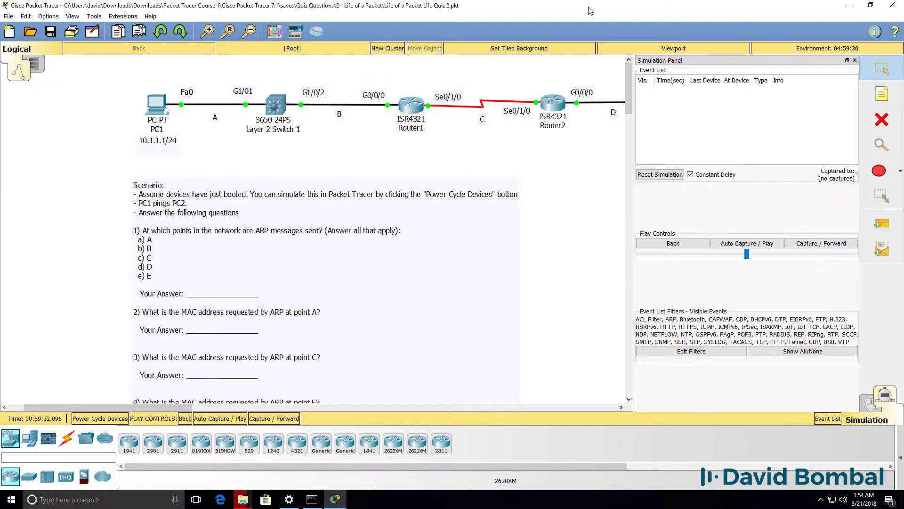
- Ping PC2 at 10.1.3.2 from PC1's Command Prompt
drag(156, 408, 225, 405)
mouse_move(340, 505)
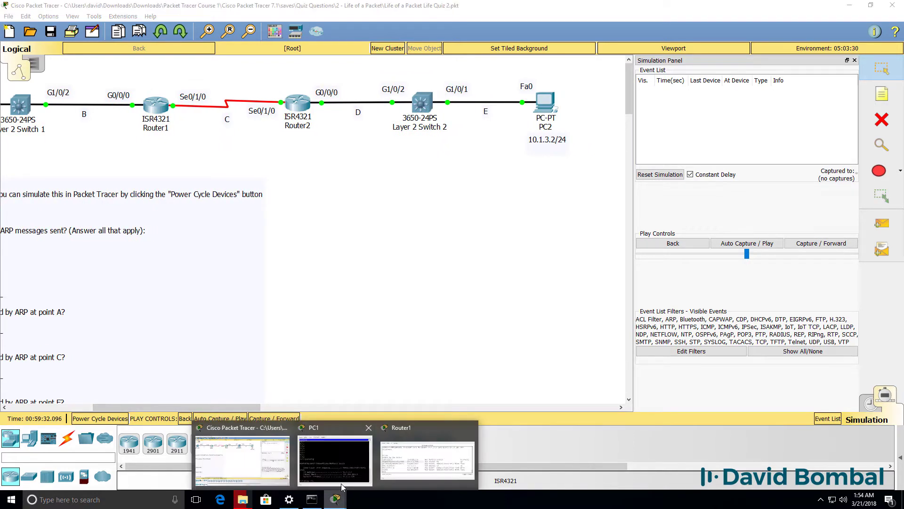
click(343, 486)
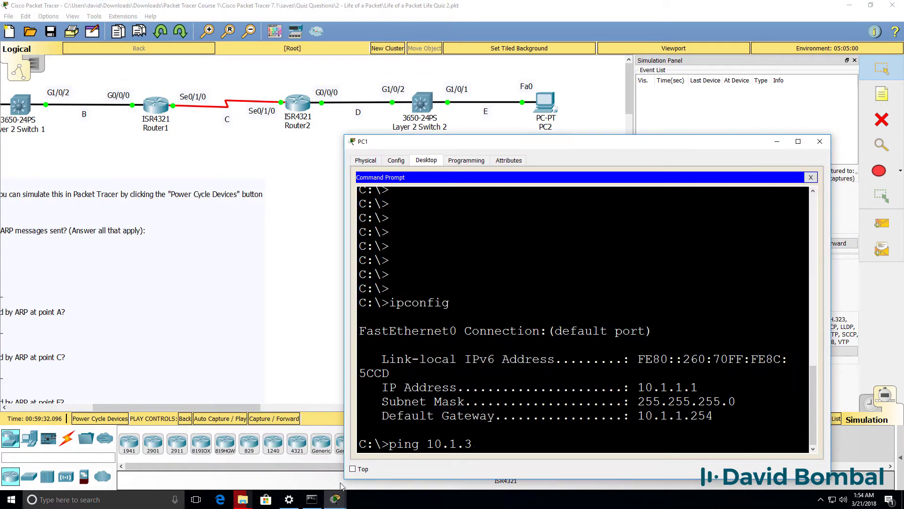
key(Return)
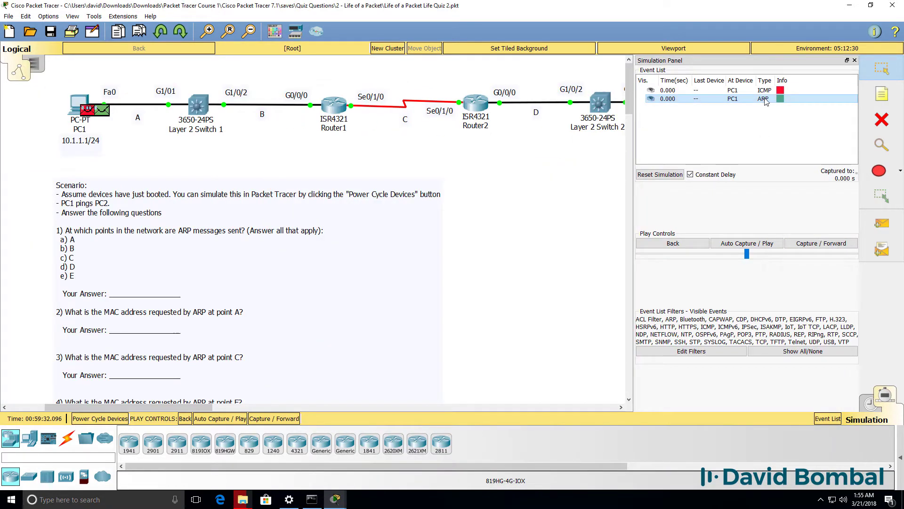
- Inspect the OSI model information of the ICMP and ARP events at PC1, enlarging the ARP information window
click(719, 91)
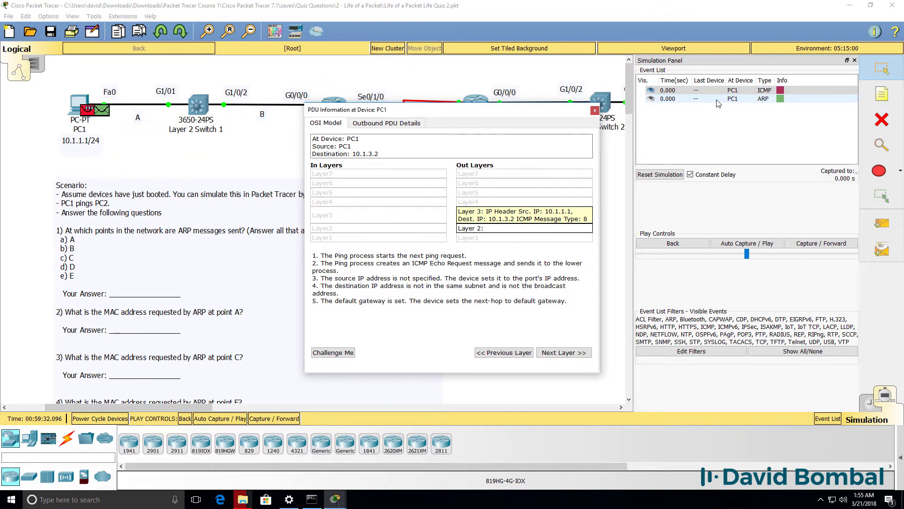
click(717, 99)
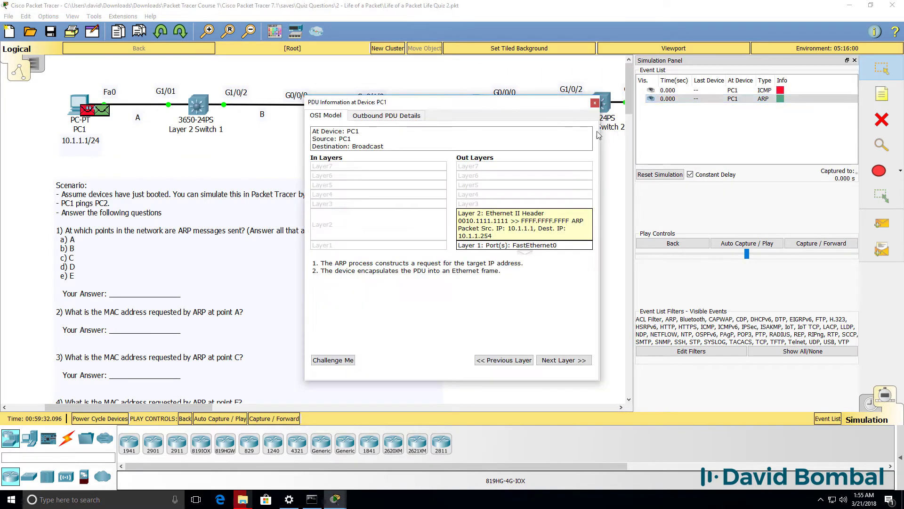
drag(358, 102, 338, 174)
drag(578, 211, 813, 211)
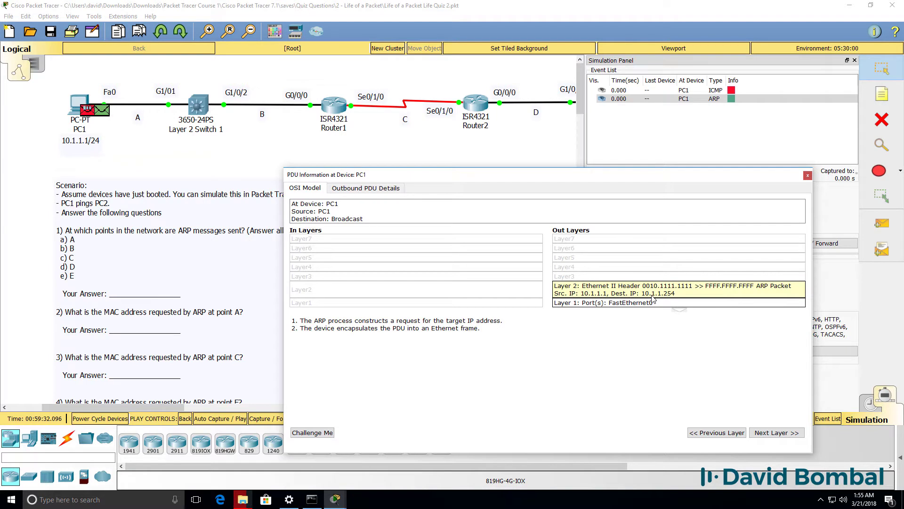
- Examine the outbound ARP request's EtherType, source and destination MAC addresses, source and target IPs, and target MAC, and close the PDU information
click(360, 188)
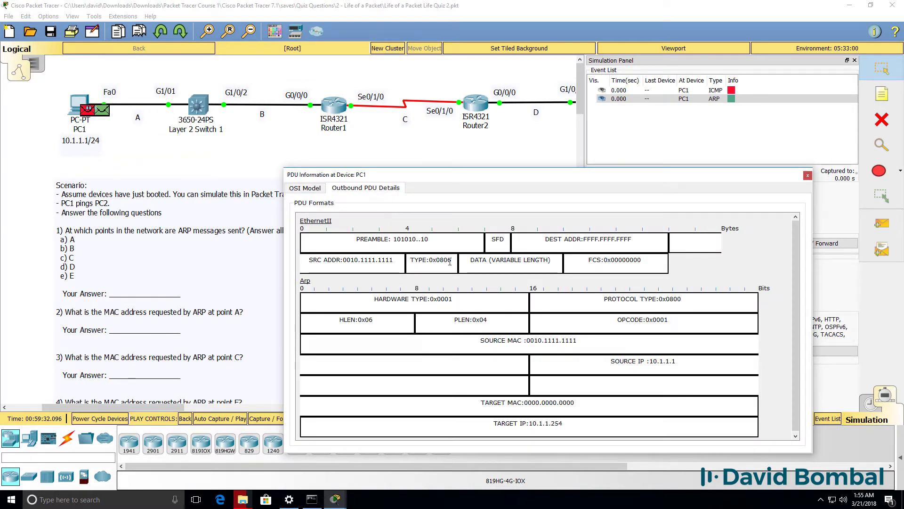
drag(451, 260, 399, 259)
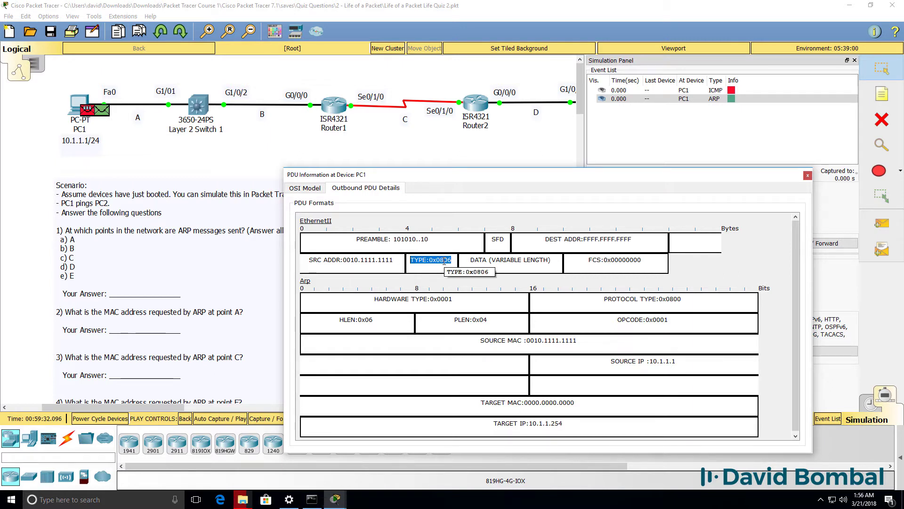
drag(399, 261, 296, 261)
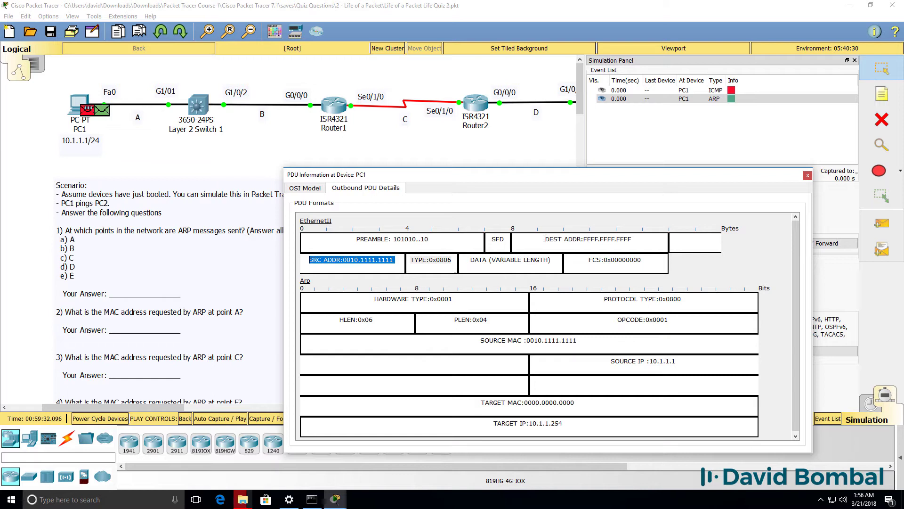
drag(541, 239, 653, 239)
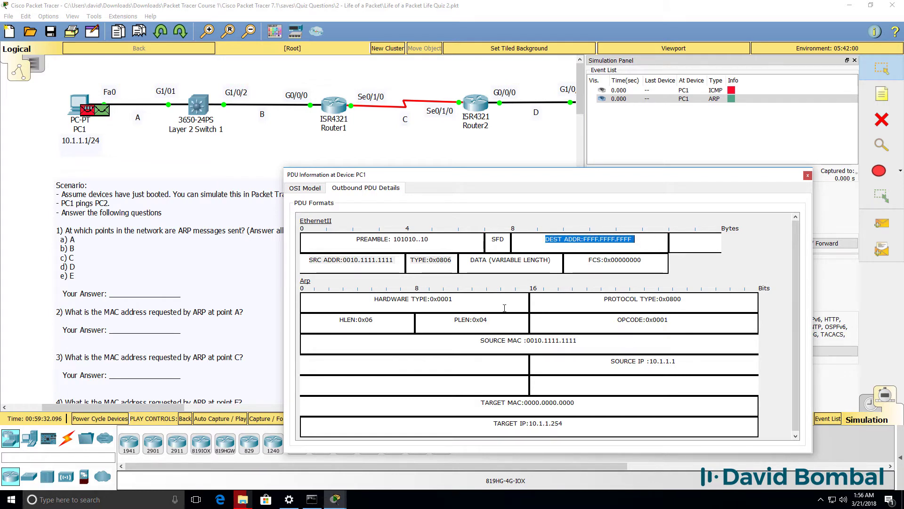
drag(476, 341, 697, 360)
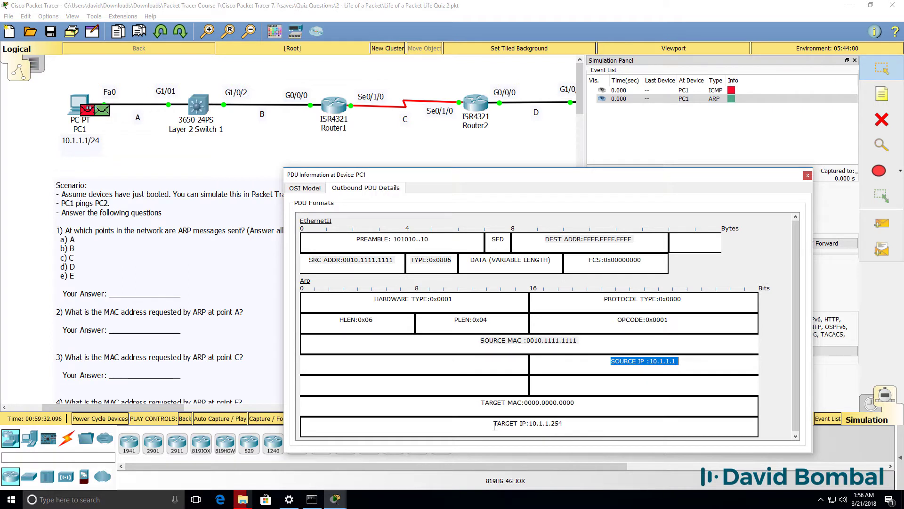
drag(494, 426, 571, 425)
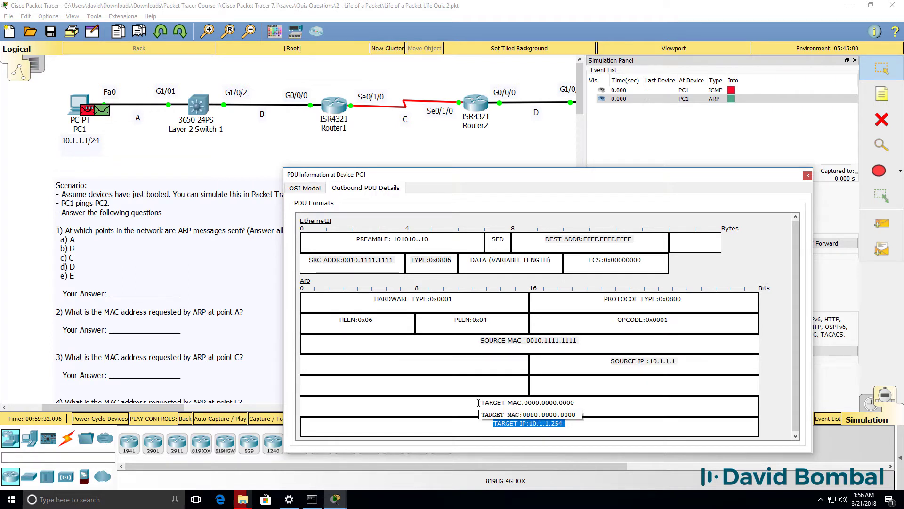
drag(478, 403, 561, 403)
drag(479, 403, 592, 402)
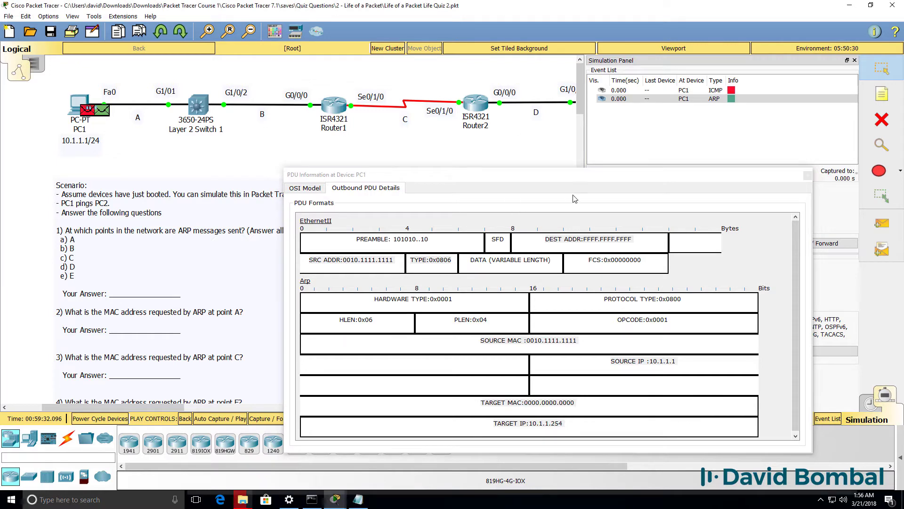
click(808, 176)
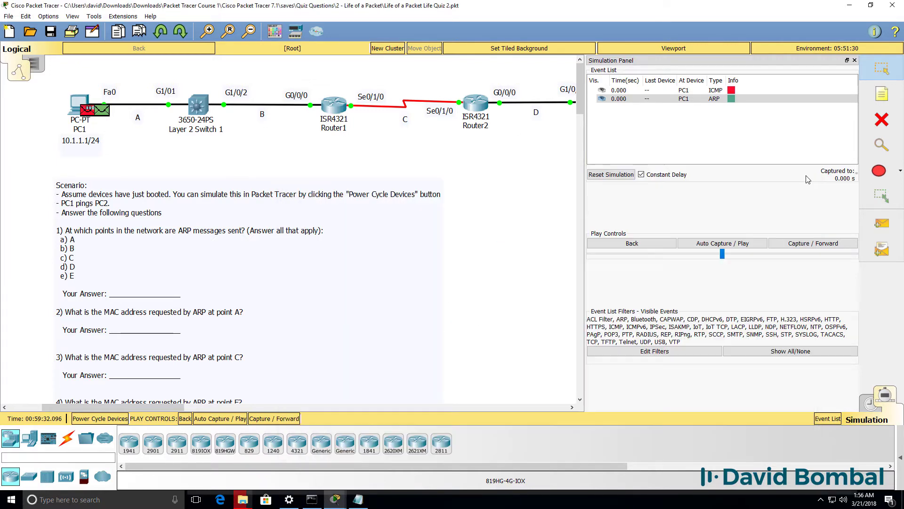
- Advance the simulation one hop and examine the EtherType and destination MAC of the ARP request arriving at Layer 2 Switch 1
click(799, 244)
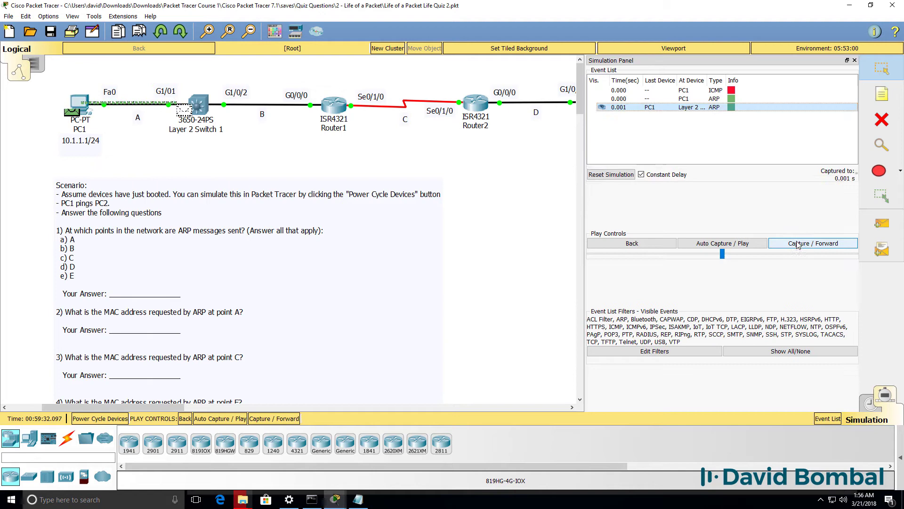
click(208, 112)
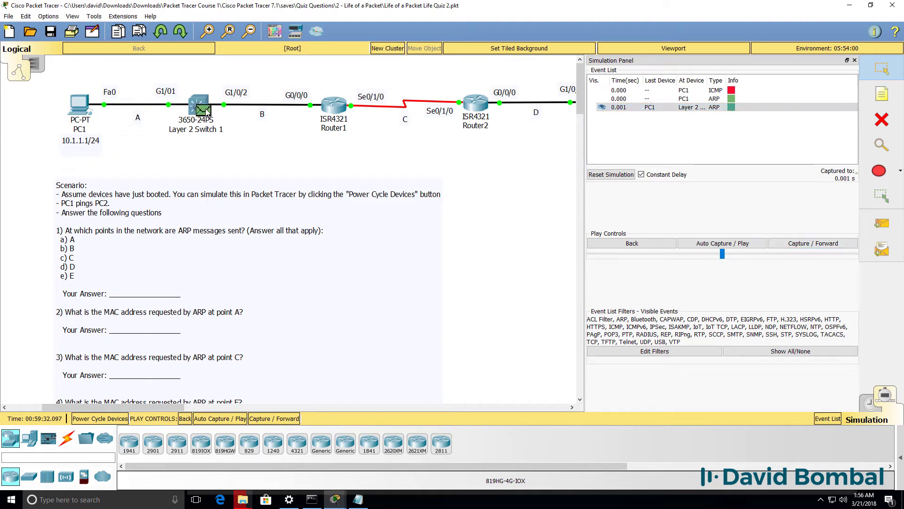
drag(512, 180, 524, 189)
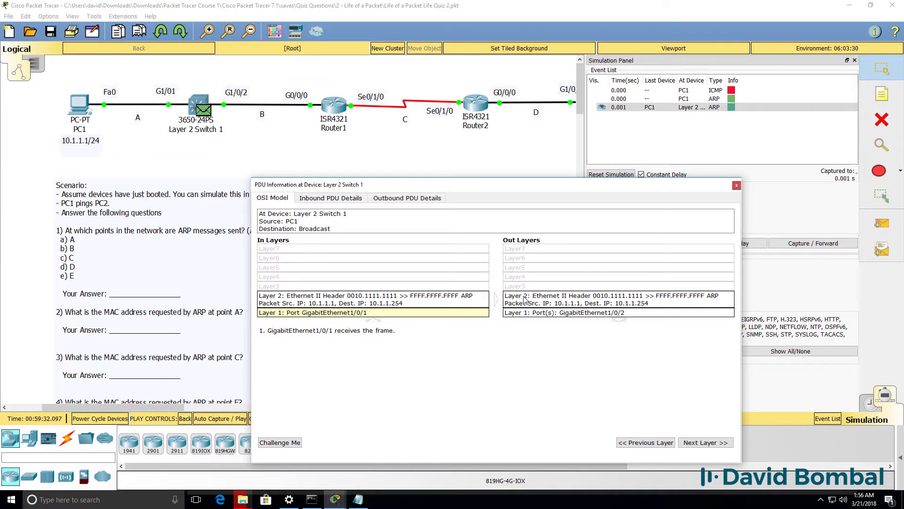
click(341, 198)
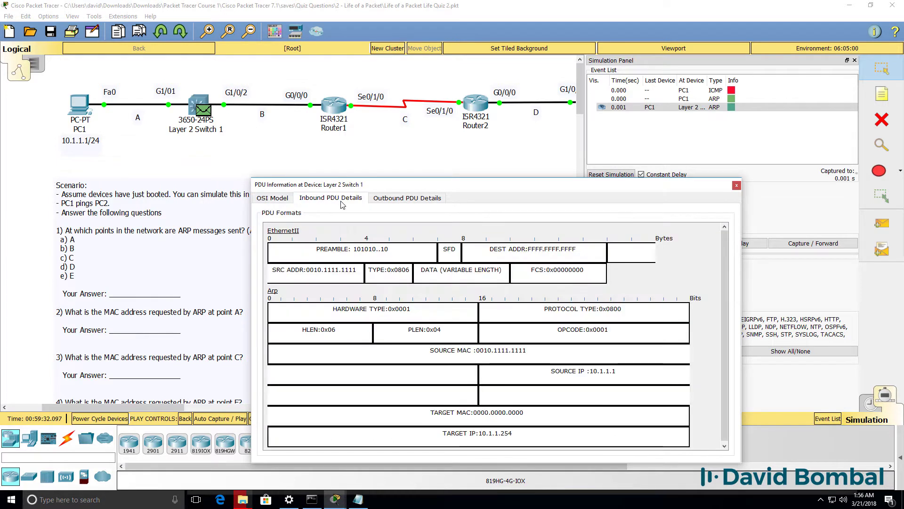
drag(409, 270, 378, 269)
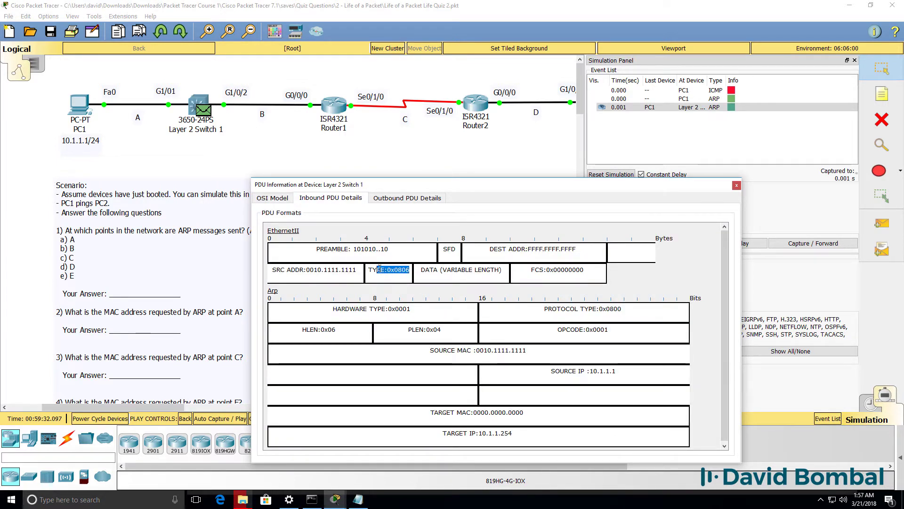
drag(579, 248, 603, 248)
- Compare the switch's inbound and outbound ARP details, checking source MAC, source IP, target MAC and target IP, and close the PDU information
click(419, 198)
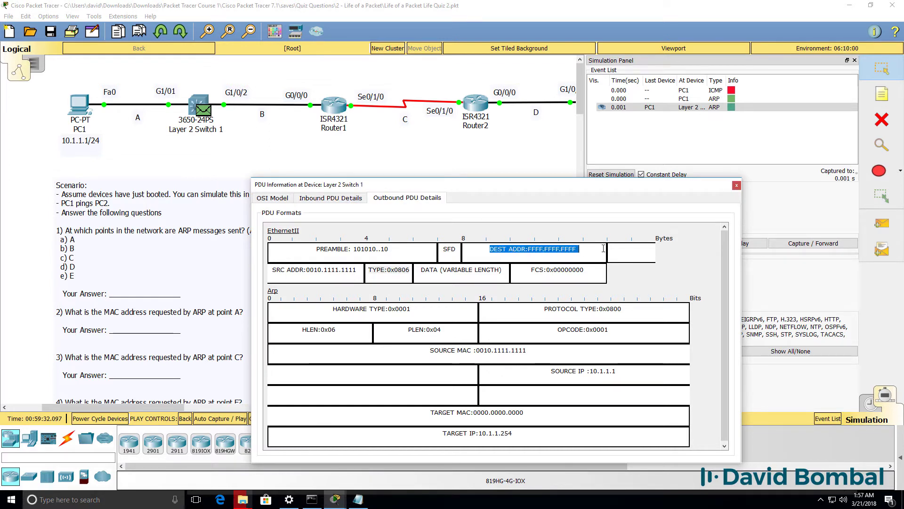
drag(431, 349, 526, 350)
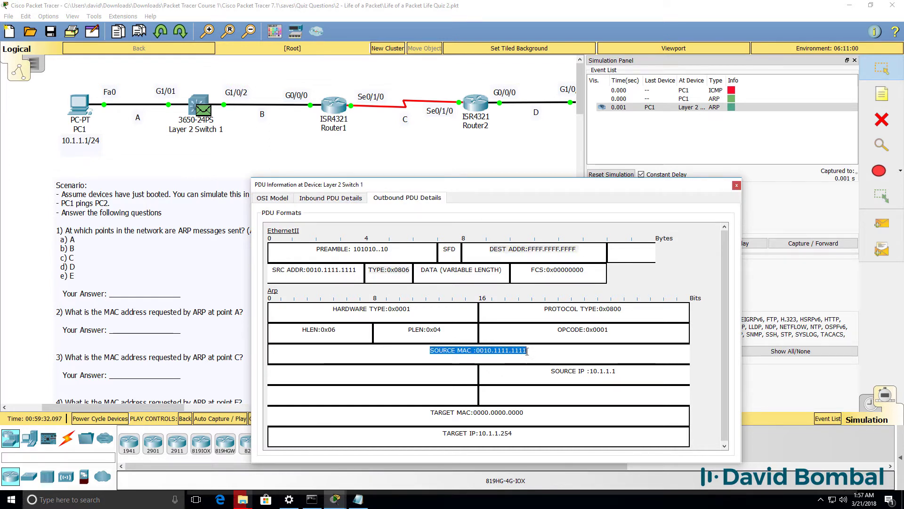
click(307, 198)
drag(620, 371, 578, 371)
drag(430, 413, 526, 413)
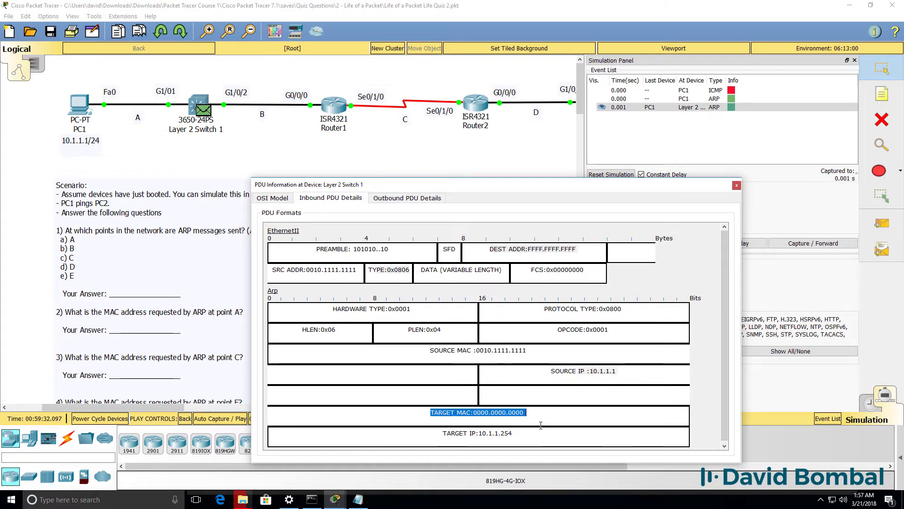
drag(442, 433, 520, 434)
click(407, 197)
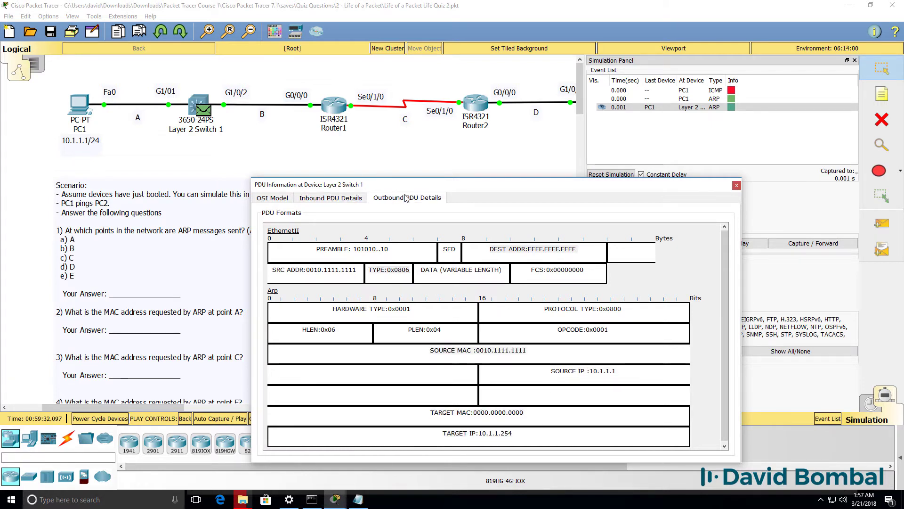
click(736, 186)
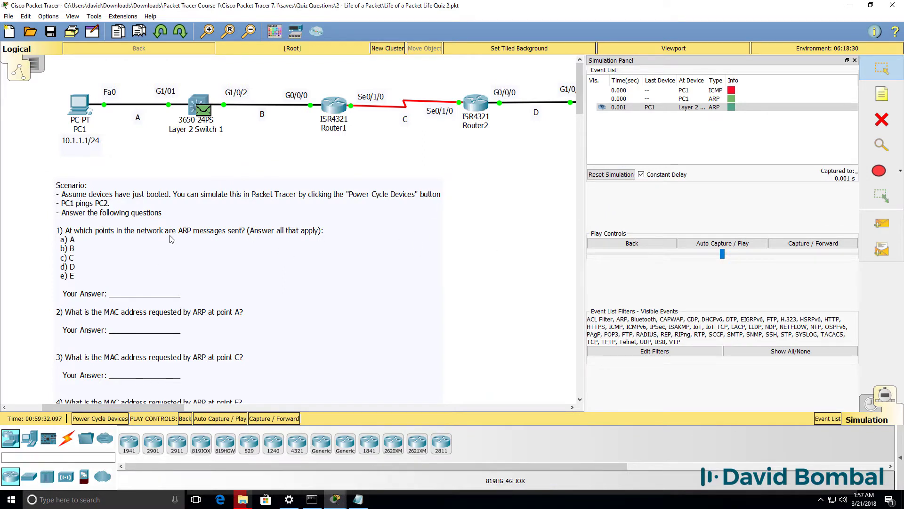
- Record the answer "1) A, B" in Notepad and minimize it
click(358, 499)
drag(521, 196, 524, 198)
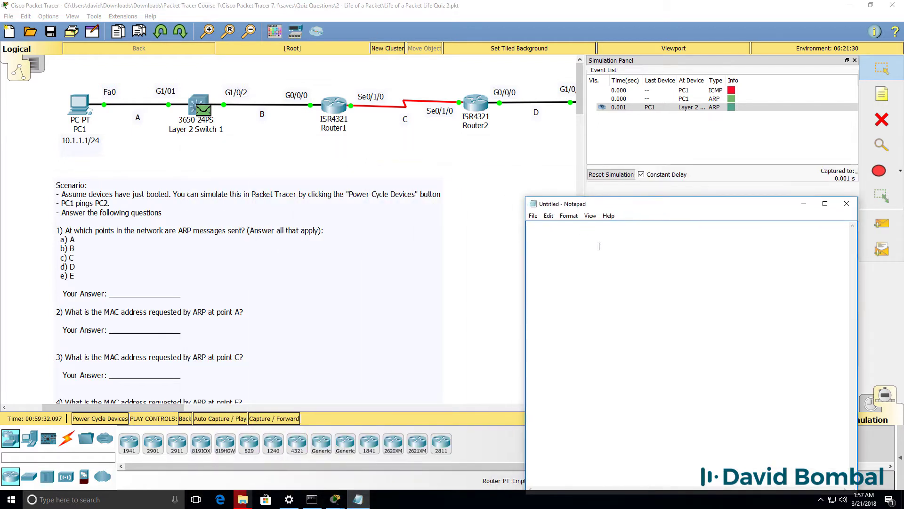
text(1) A, B)
click(800, 201)
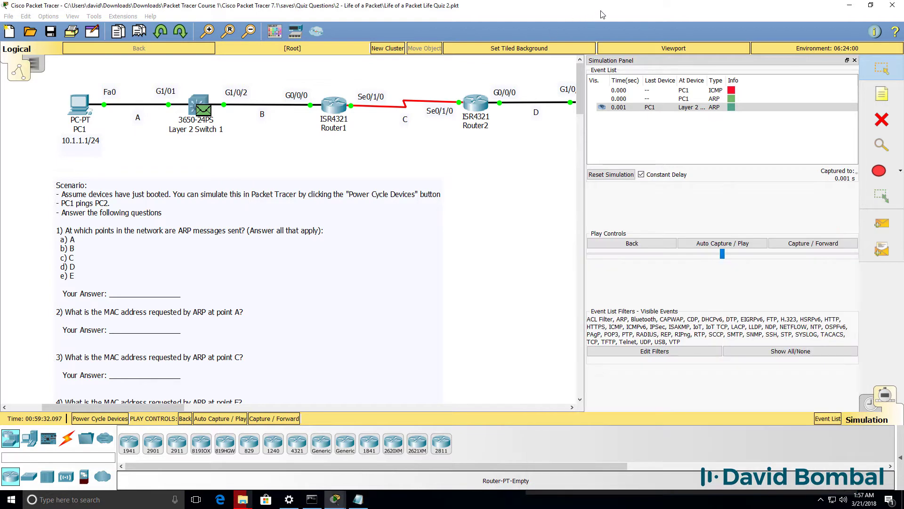
- Advance the simulation to Router1 and examine the inbound ARP request's destination MAC in an enlarged PDU information window
click(824, 243)
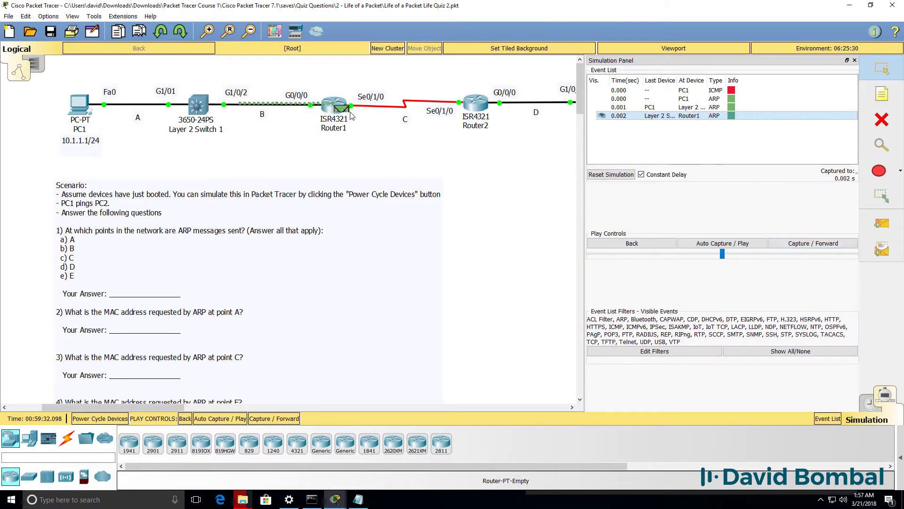
click(336, 108)
click(387, 130)
drag(396, 118, 397, 164)
drag(603, 223, 903, 223)
click(652, 227)
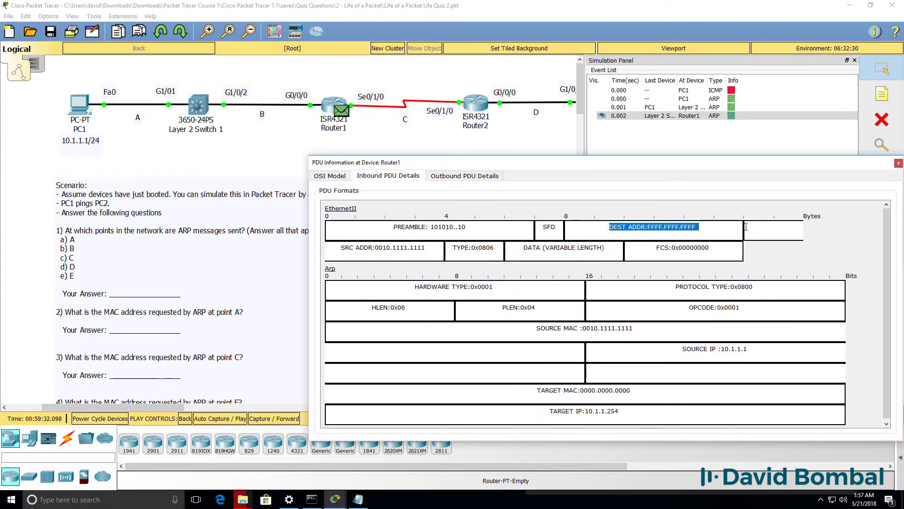
- Examine the Ethernet source and destination addresses and the ARP source MAC of Router1's outbound reply
click(463, 176)
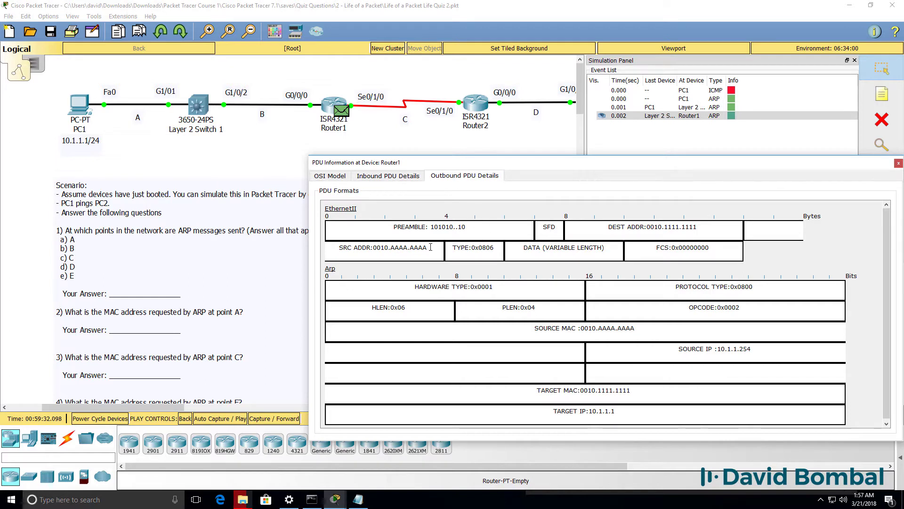
drag(430, 246, 307, 248)
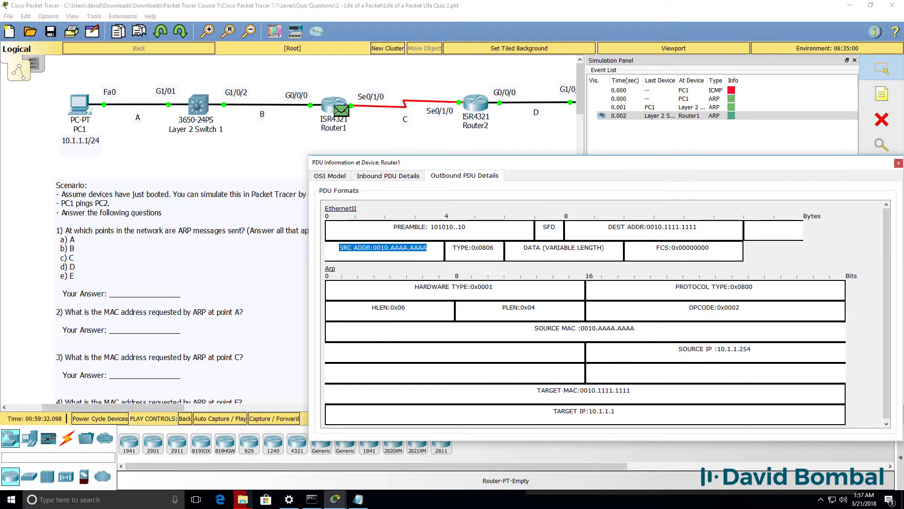
drag(613, 224, 758, 224)
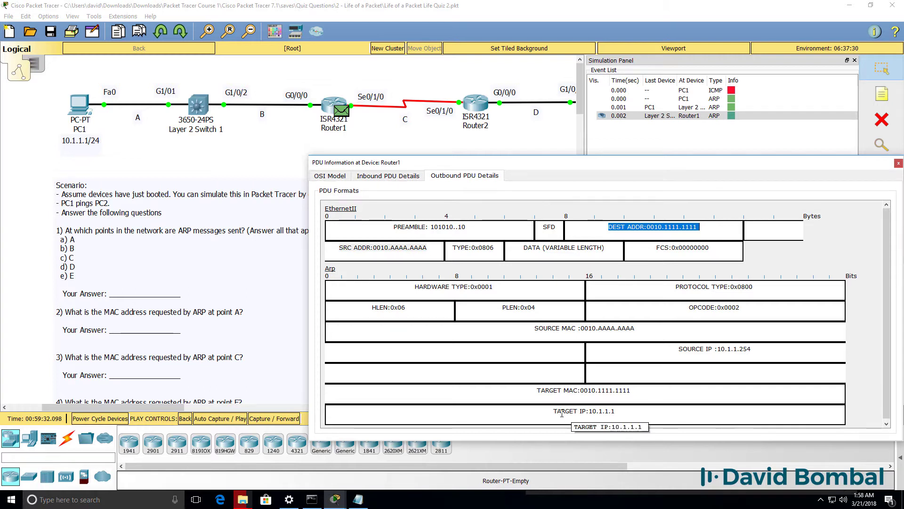
drag(529, 331, 754, 327)
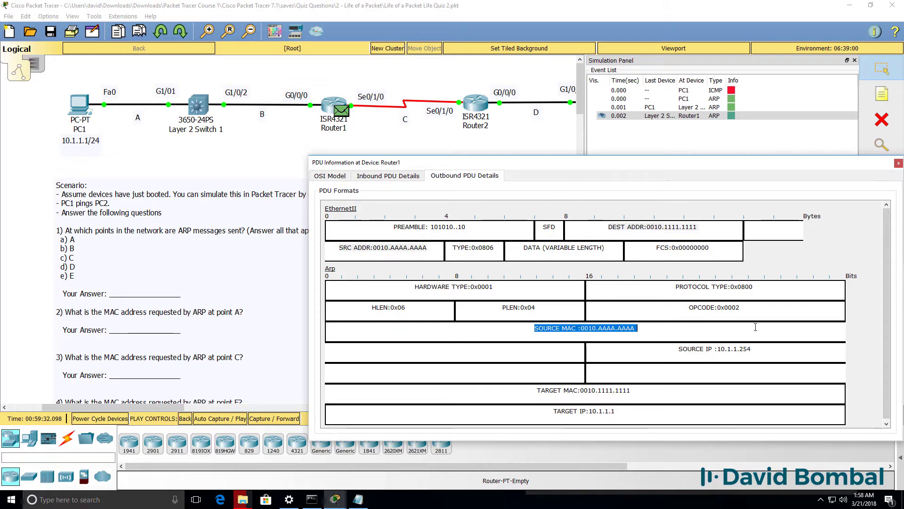
- List Router1's interfaces with "sh ip int brief" and check the hardware address of GigabitEthernet0/0/0 with "sh int g0/0/0"
mouse_move(335, 499)
click(428, 459)
text(sh int g0/0)
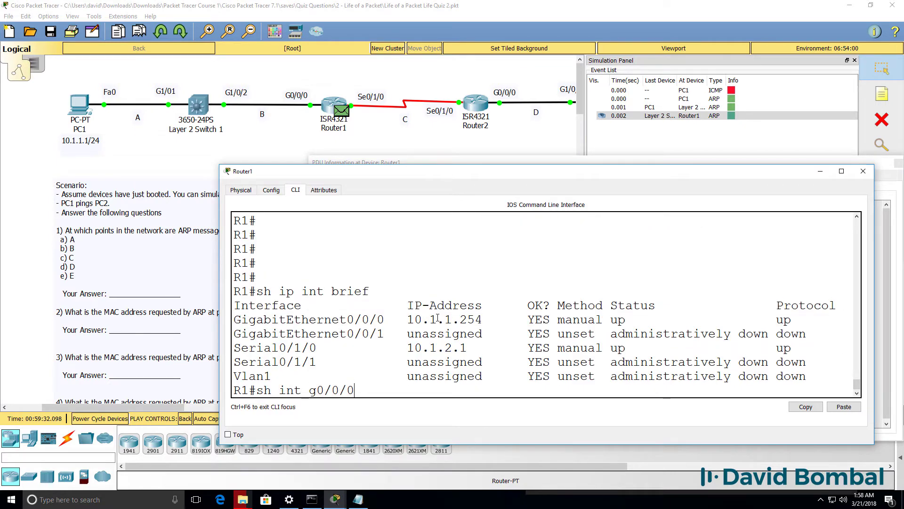
text(/0)
key(Return)
scroll(518, 301, up, 5)
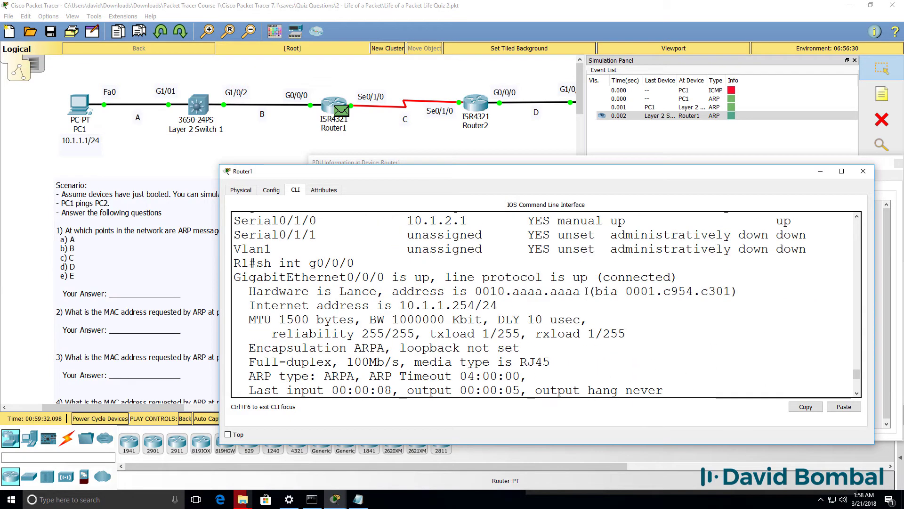
drag(596, 291, 473, 292)
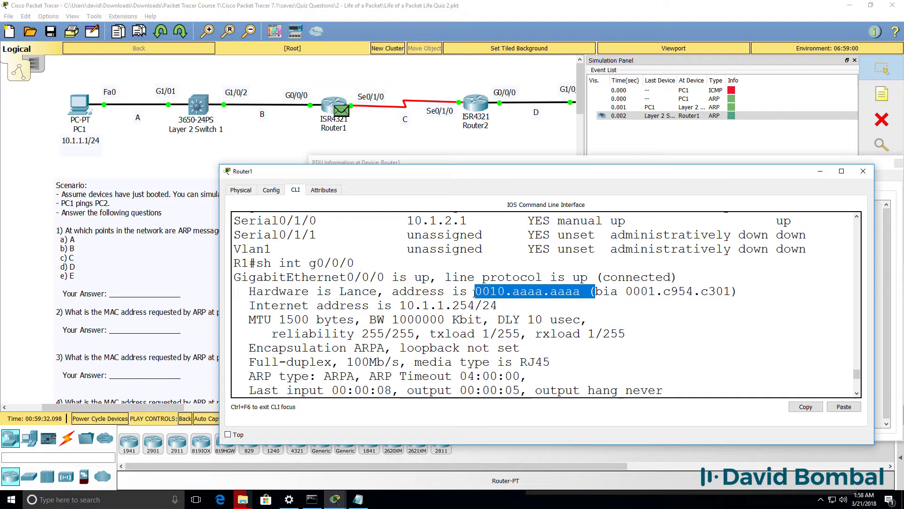
drag(365, 257, 279, 263)
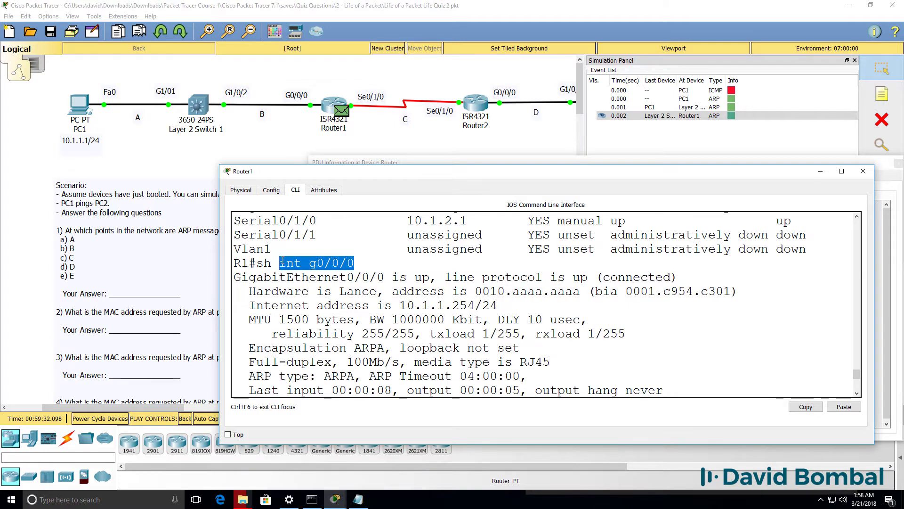
- Display Router1's running configuration with "sh run" and check the MAC address configured on GigabitEthernet0/0/0
key(space)
text(sh run)
key(Return)
key(space)
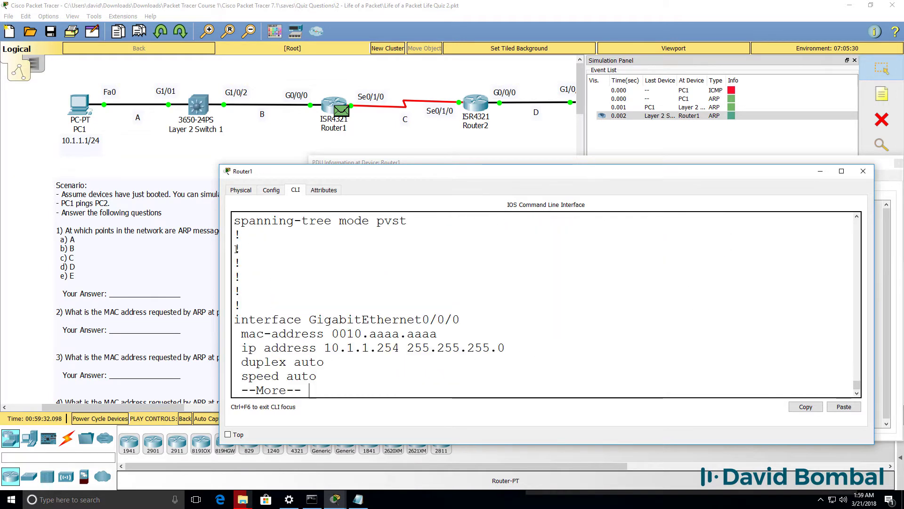
drag(438, 334, 332, 333)
key(Return)
key(Return)
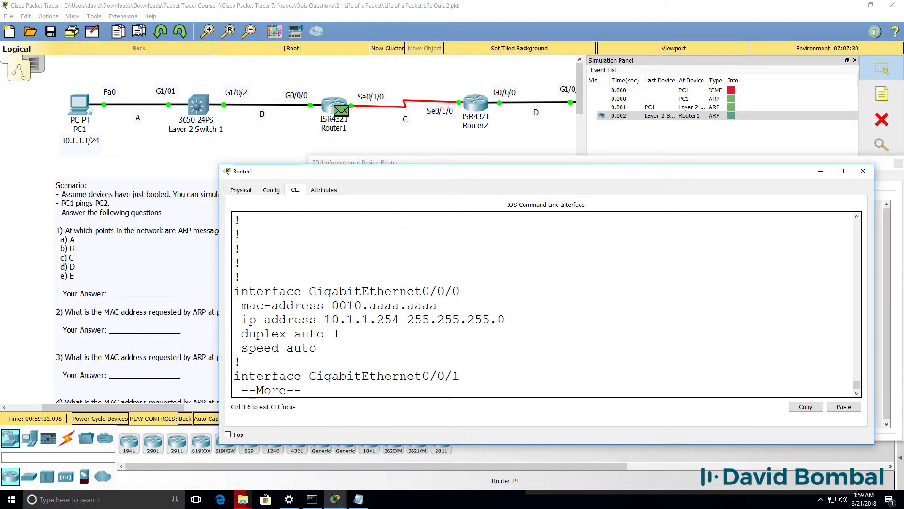
- Reopen Router1's ARP event and examine the source and target MAC addresses in the outbound reply
click(732, 116)
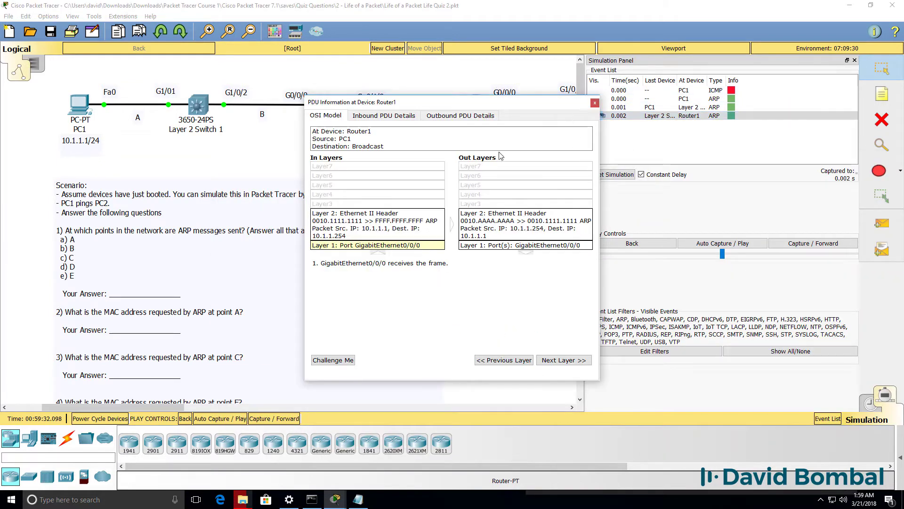
click(460, 116)
drag(600, 181, 815, 203)
drag(610, 274, 434, 258)
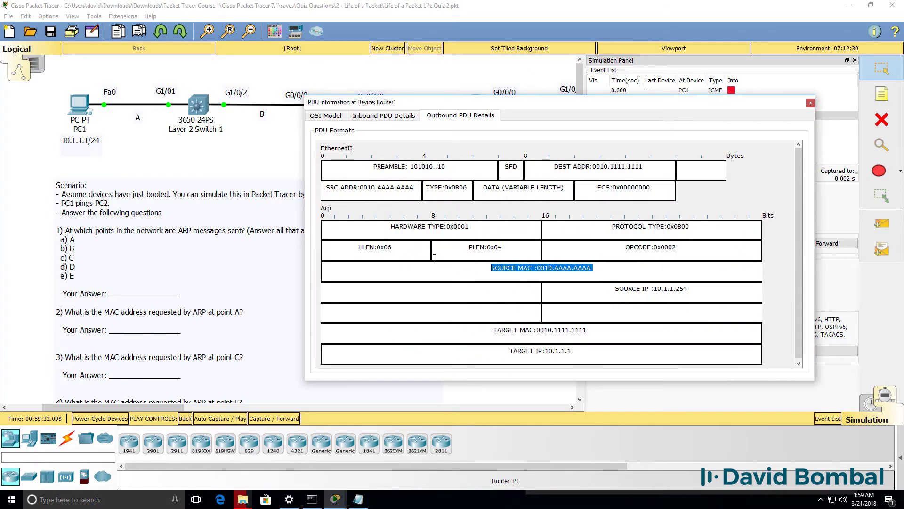
drag(594, 331, 492, 330)
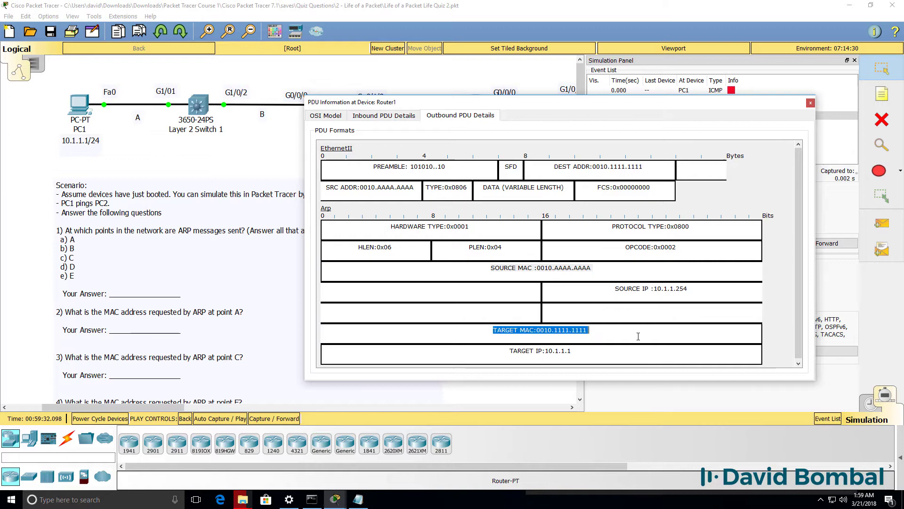
- Check the MAC address of PC1's FastEthernet0 interface in its configuration
click(79, 105)
click(396, 160)
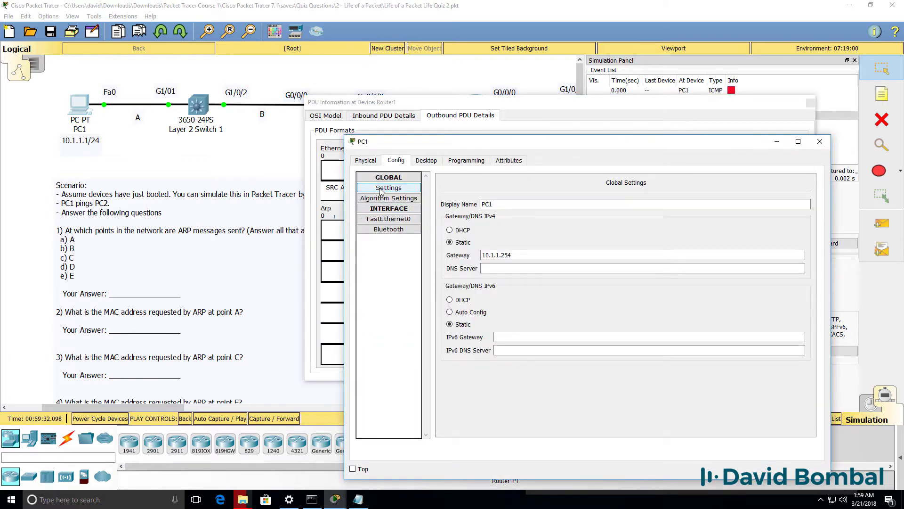
click(389, 220)
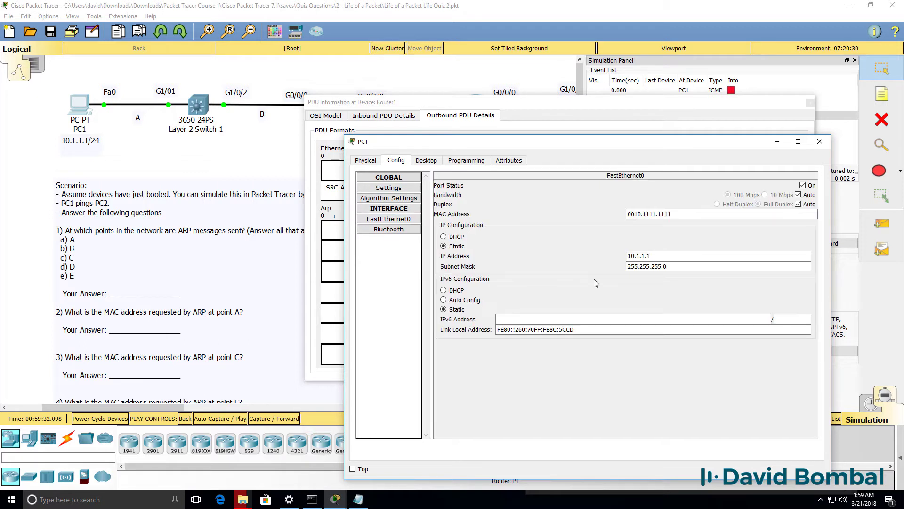
drag(679, 215, 592, 219)
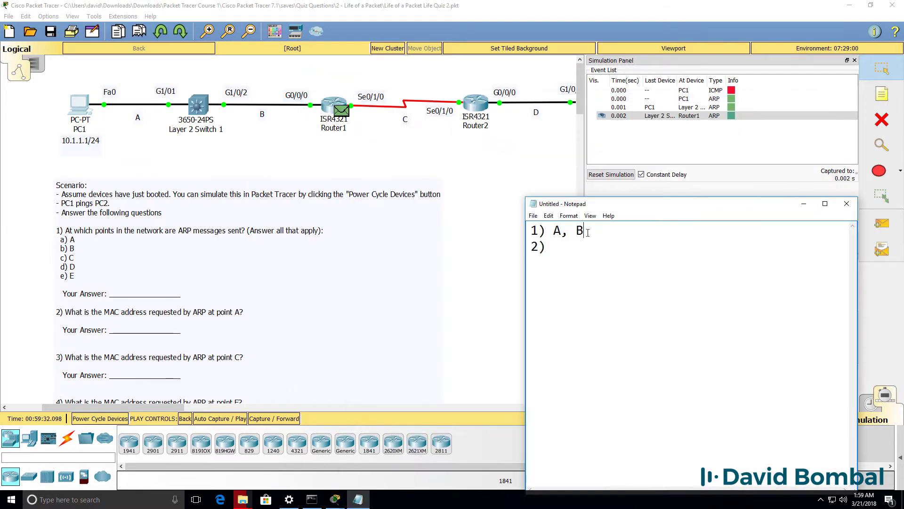
- Review the answer to question 1 in the Notepad notes and return to Packet Tracer
drag(588, 231, 547, 231)
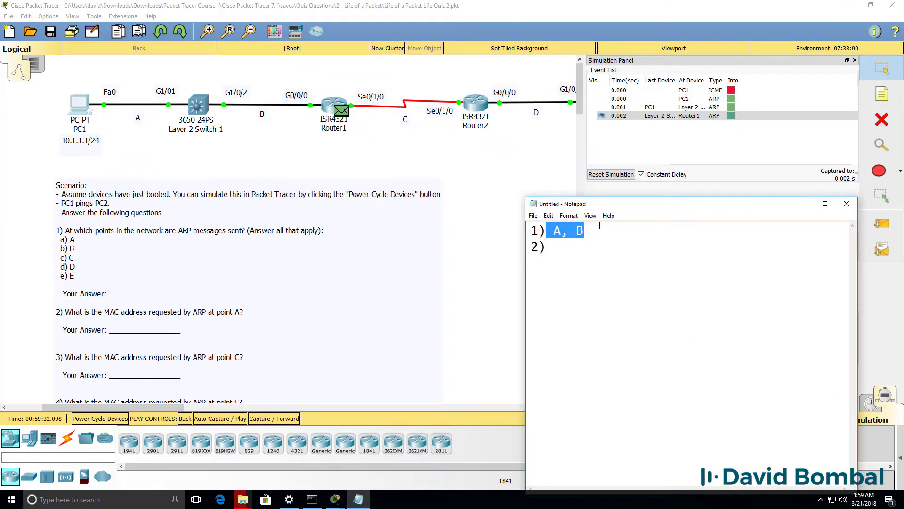
click(593, 245)
click(51, 321)
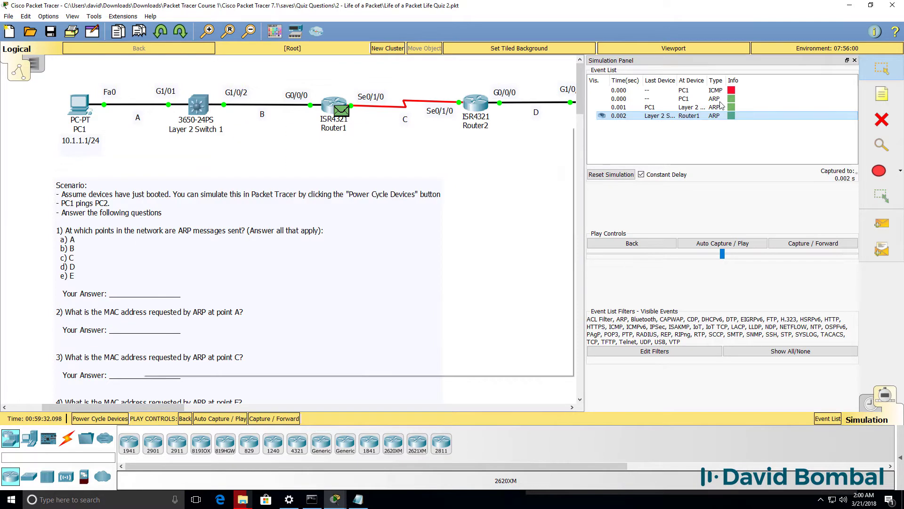
- Step the simulation back to PC1's outbound ARP request and examine its target MAC and target IP fields
click(633, 243)
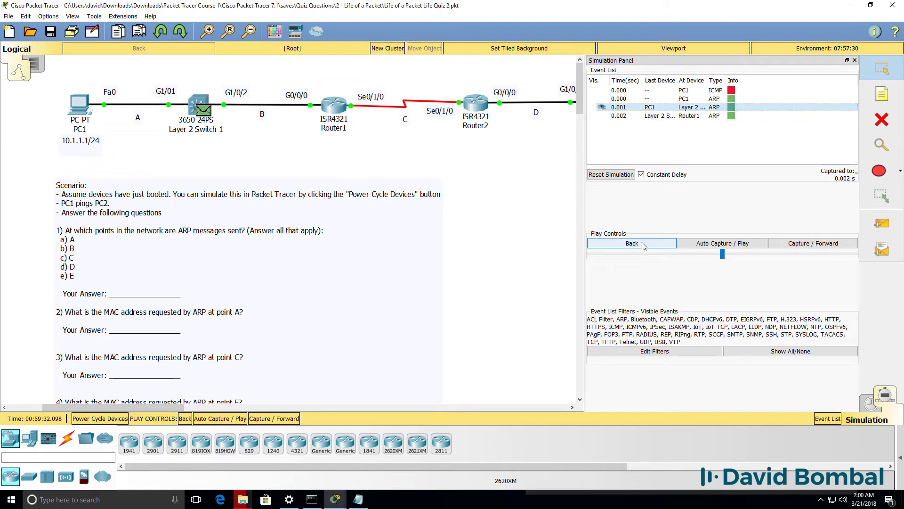
click(636, 242)
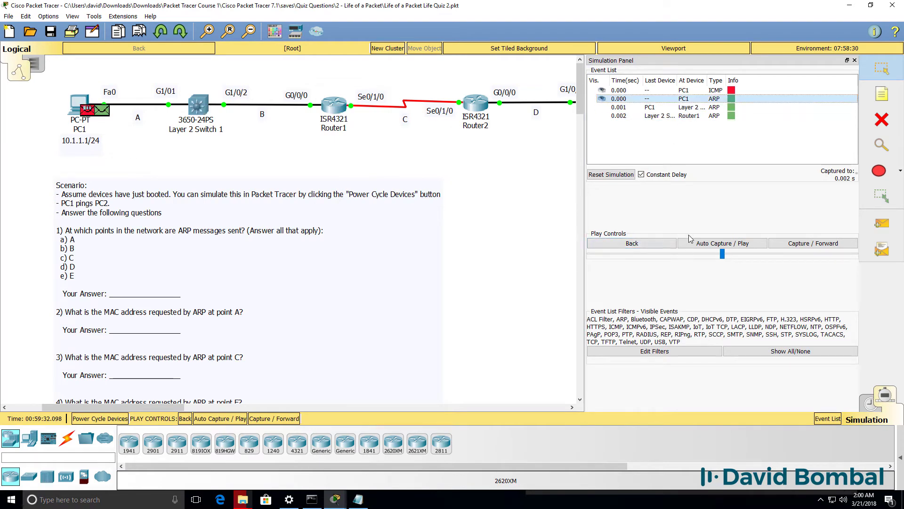
click(731, 98)
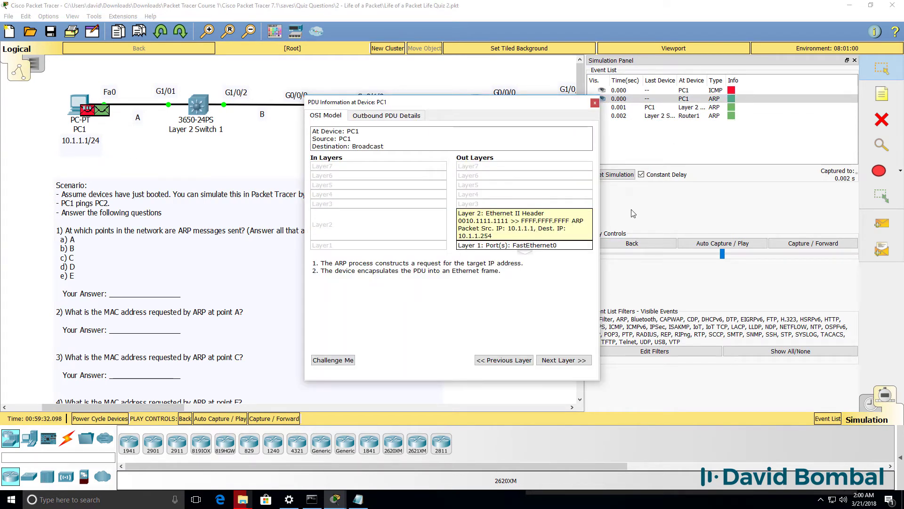
drag(405, 264, 523, 269)
click(387, 116)
drag(599, 194, 889, 194)
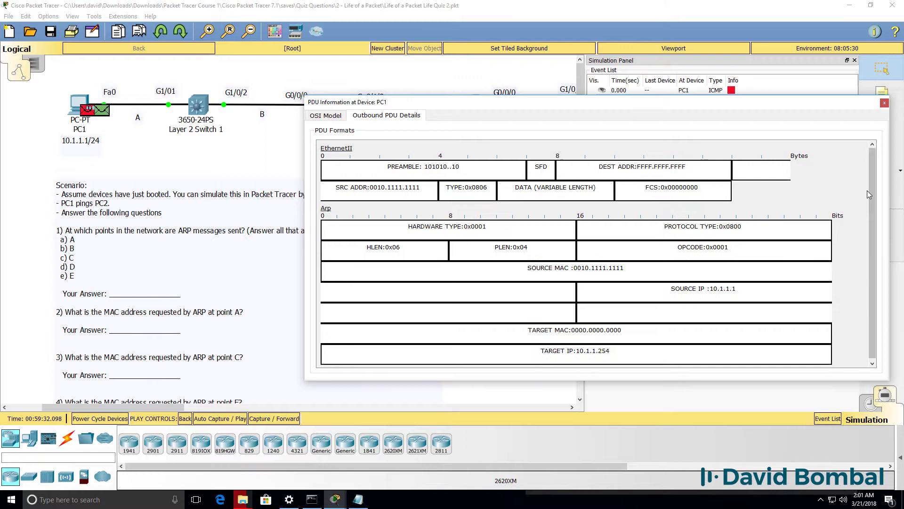
drag(526, 330, 635, 329)
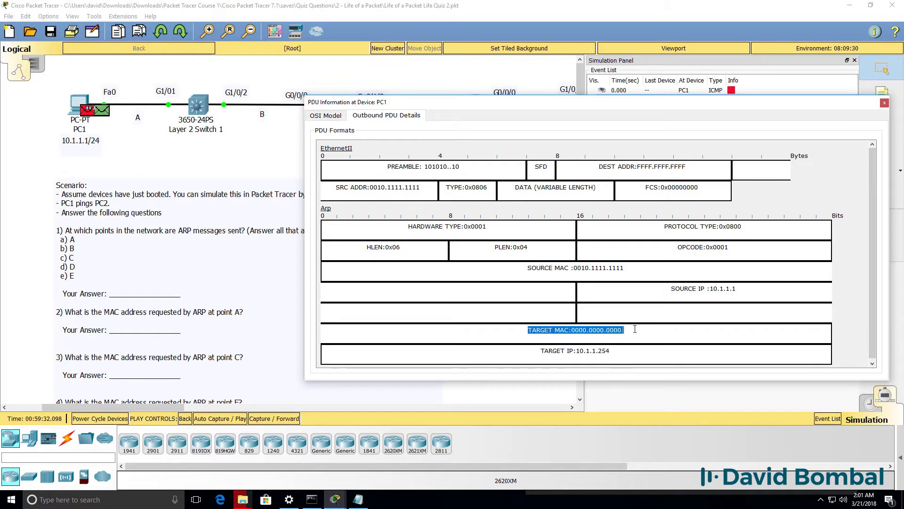
drag(537, 351, 682, 356)
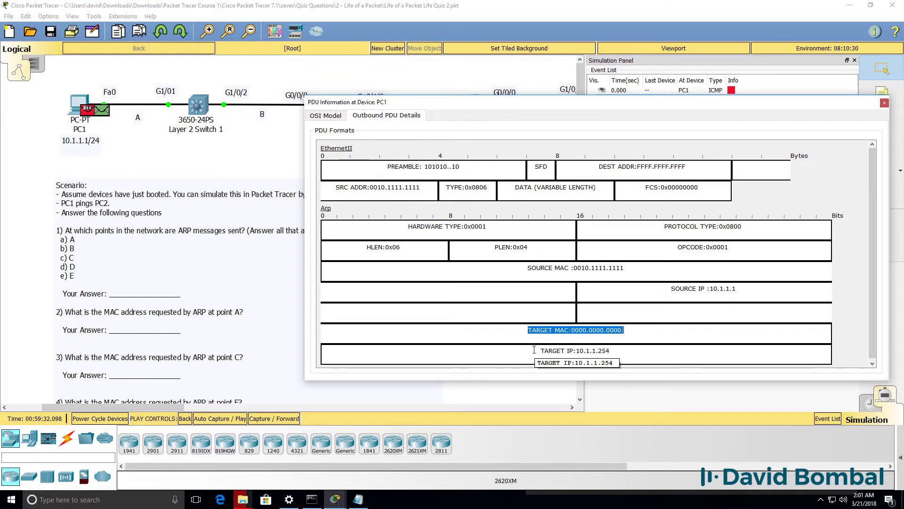
- Record "Router's MAC address" as answer 2 in the Notepad notes and start a "->" line beneath it
click(358, 499)
text(Router's )
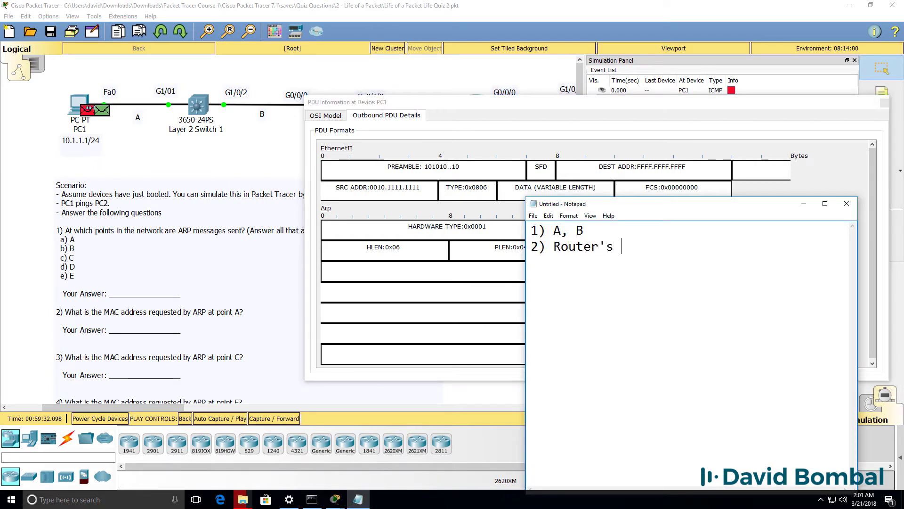
text(MAC address)
key(Return)
text(-)
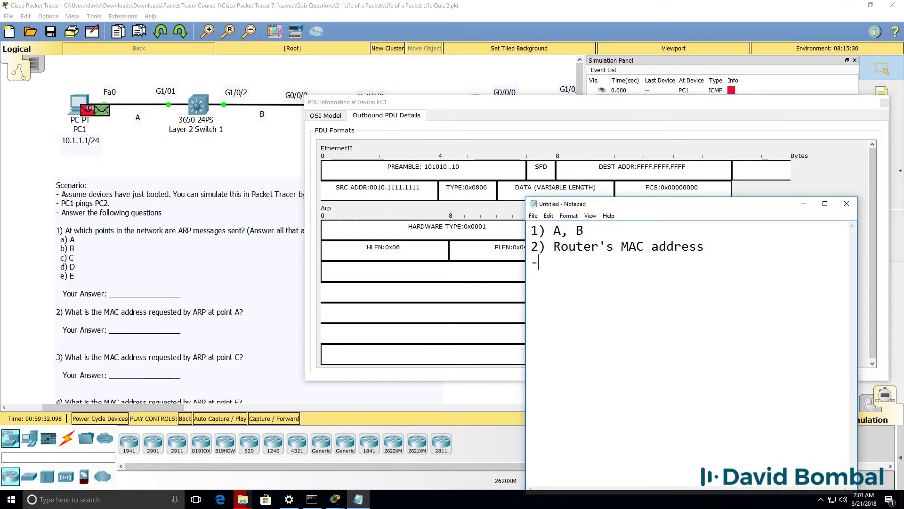
text(>)
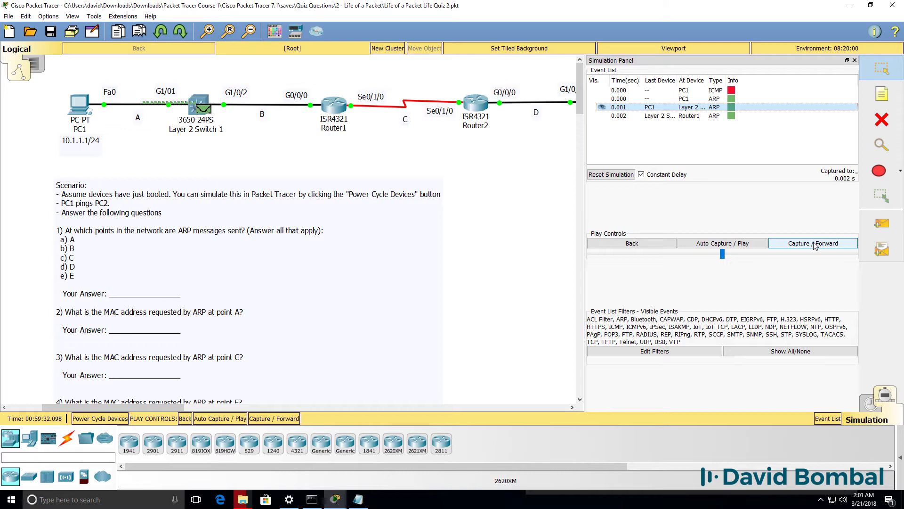
- Advance the simulation until Router1's ARP reply reaches Layer 2 Switch 1 and open the reply's inbound PDU details
click(815, 245)
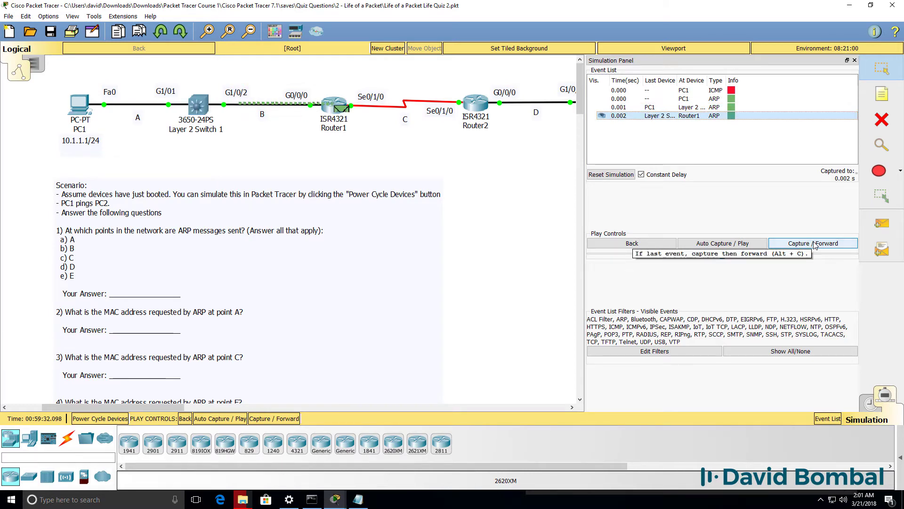
click(814, 244)
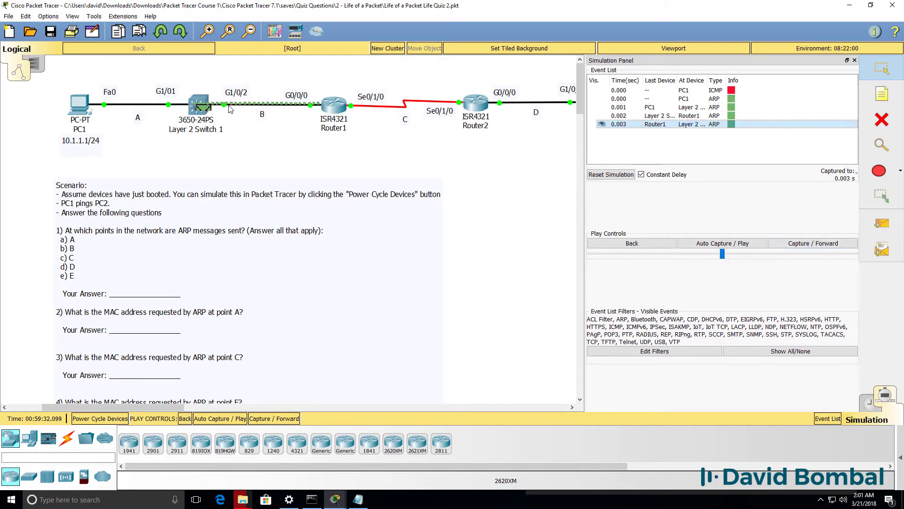
click(204, 110)
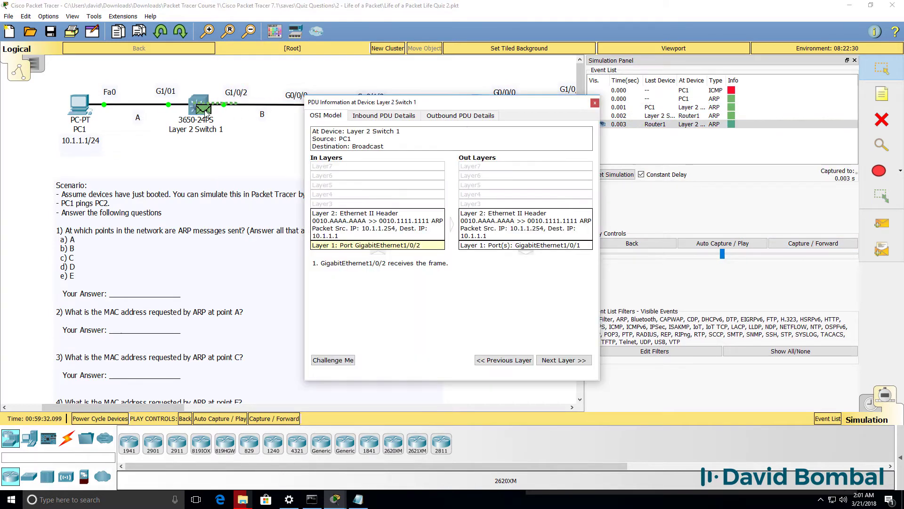
click(383, 120)
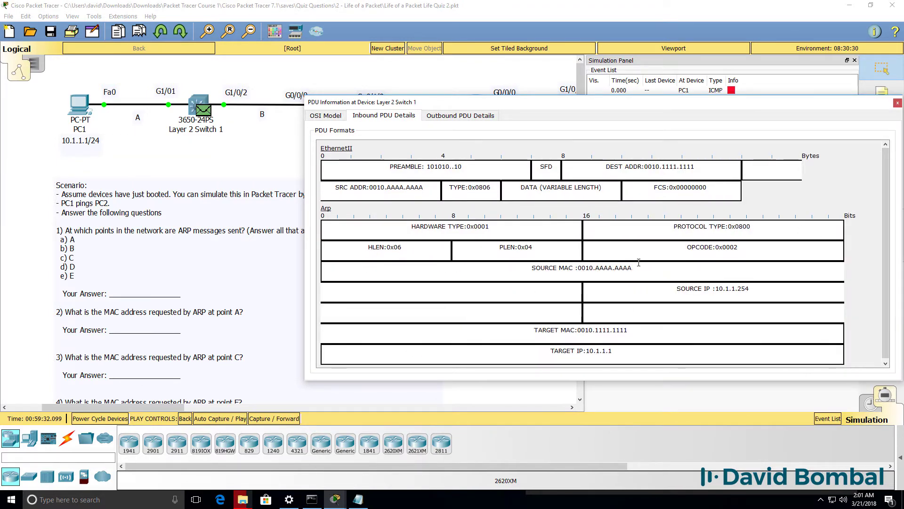
- Copy the ARP reply's source MAC field into the "->" line under answer 2 in Notepad
triple_click(559, 262)
key(ctrl+c)
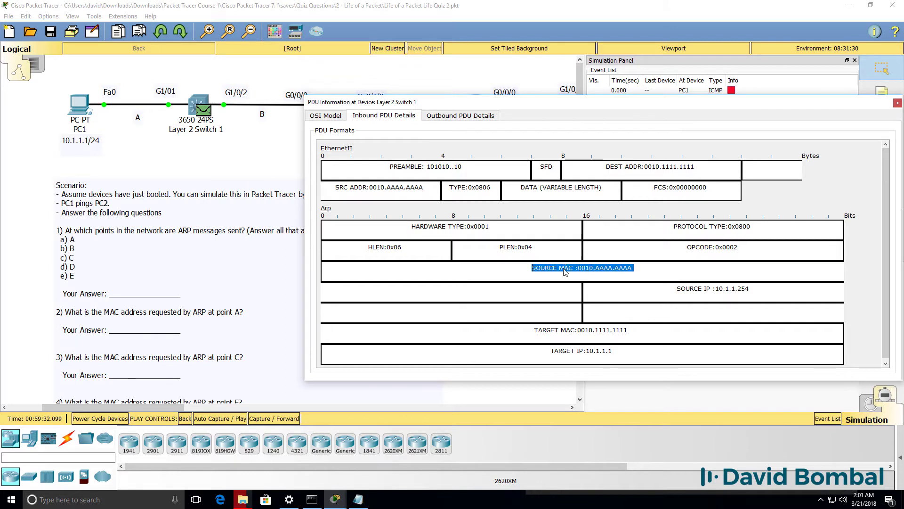
right_click(566, 271)
click(584, 282)
key(alt+Tab)
key(ctrl+v)
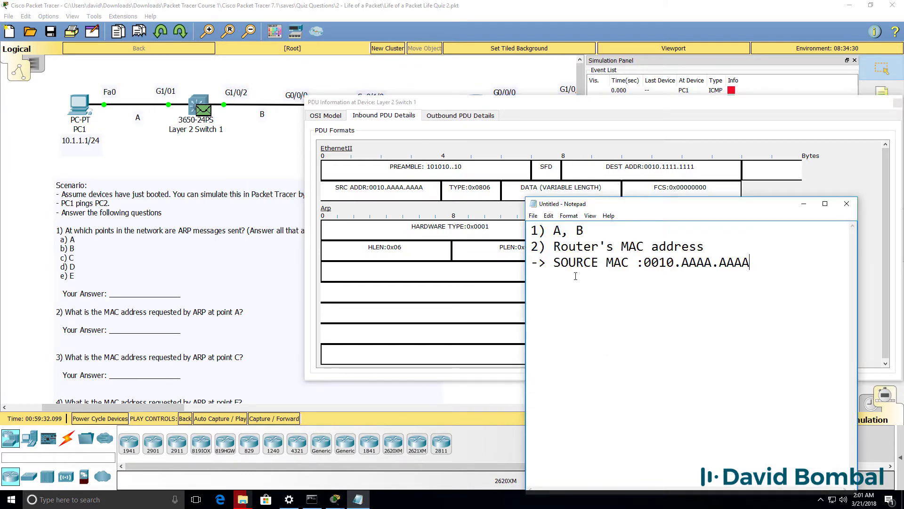
- Delete the "SOURCE MAC :" label from the pasted line, keeping only the address 0010.AAAA.AAAA
key(Left)
key(Left)
key(Left)
key(Left)
key(Left)
key(Left)
key(Left)
key(Left)
key(Left)
key(Left)
key(Left)
key(Left)
key(BackSpace)
key(BackSpace)
key(BackSpace)
key(BackSpace)
key(BackSpace)
key(BackSpace)
key(BackSpace)
key(BackSpace)
key(BackSpace)
key(BackSpace)
key(BackSpace)
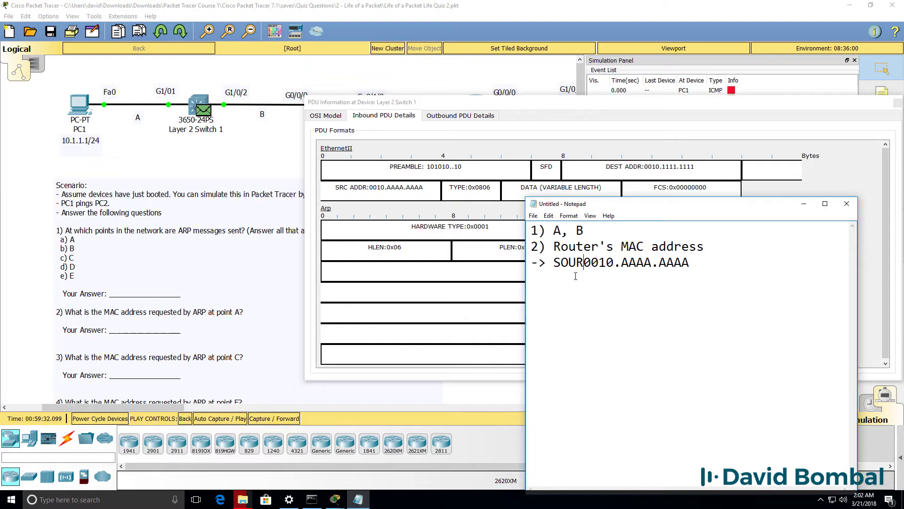
key(BackSpace)
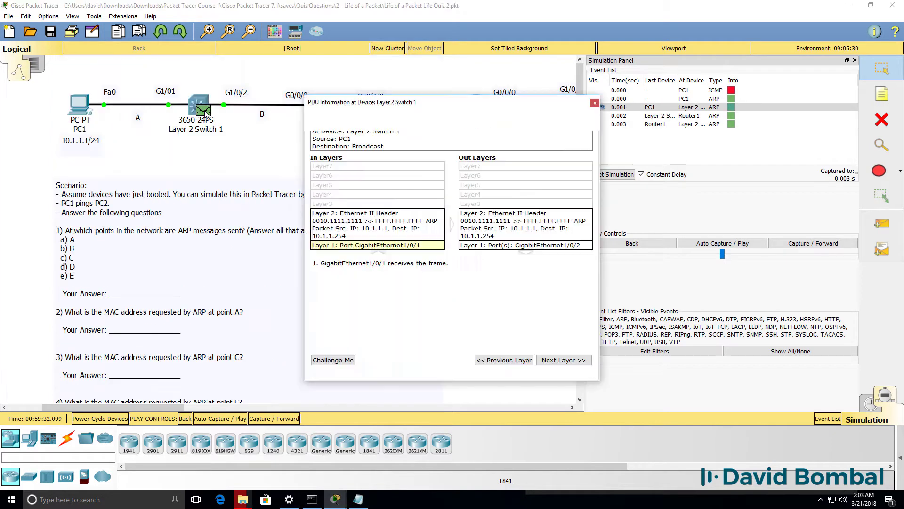
- Copy the destination address FFFF.FFFF.FFFF from the switch's inbound ARP request into the notes as answer 5
drag(598, 235, 850, 235)
drag(478, 189, 416, 176)
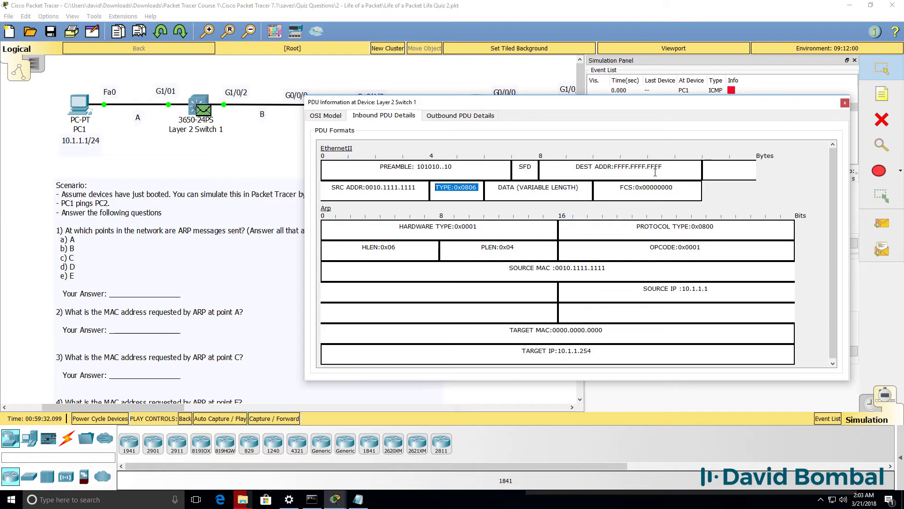
drag(665, 168, 574, 166)
key(ctrl+c)
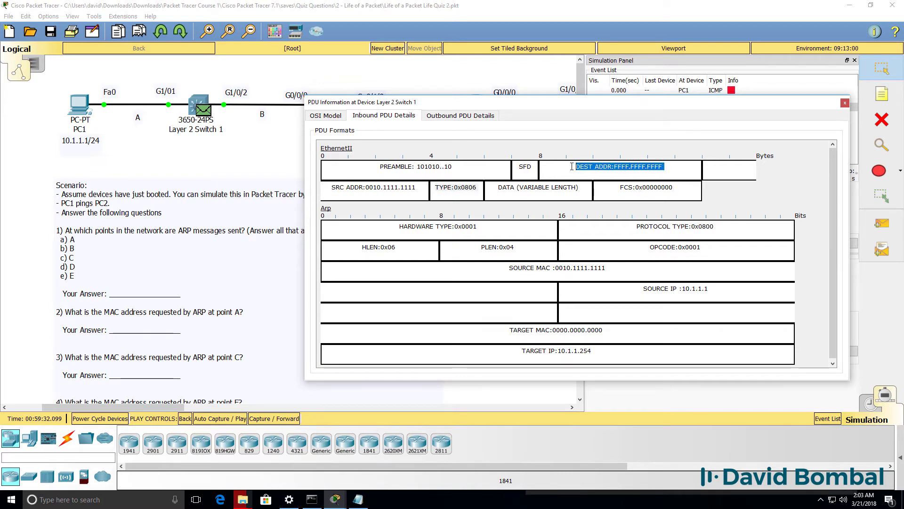
click(358, 500)
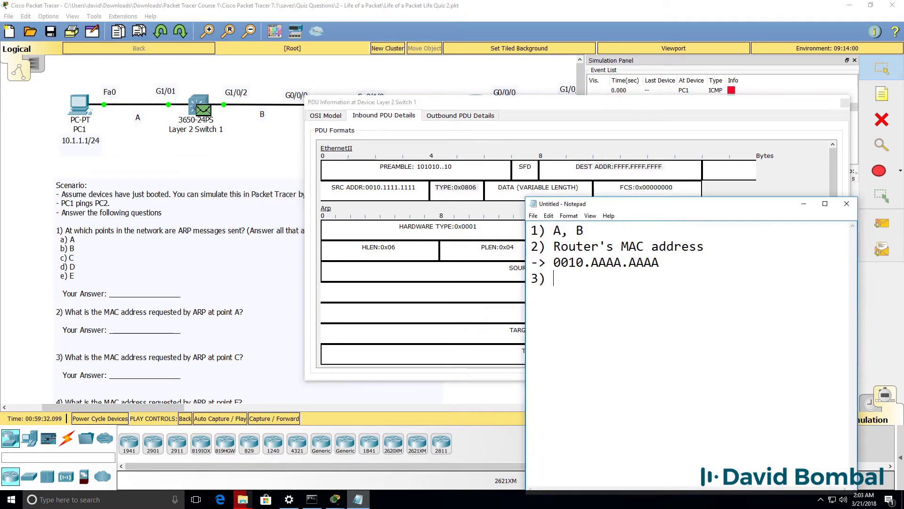
key(ctrl+v)
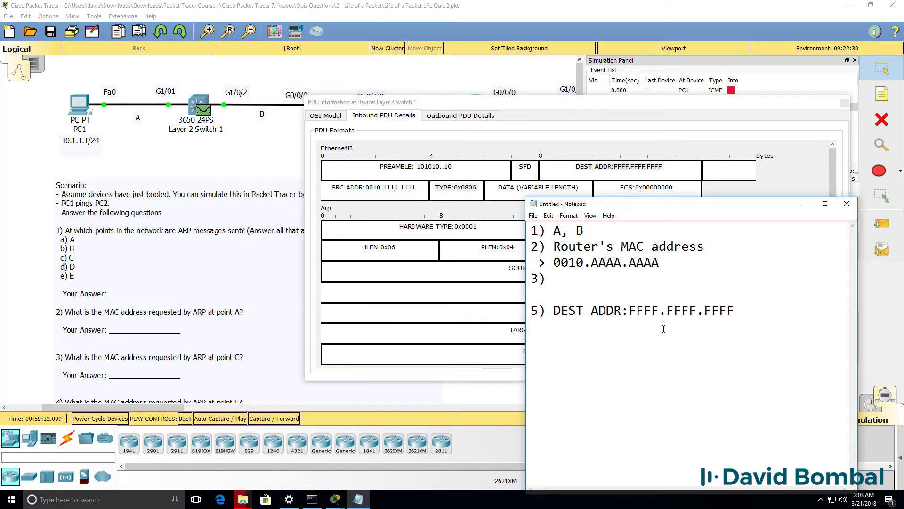
- Reread the remaining quiz questions, then advance to the ARP reply at Layer 2 Switch 1 and show its inbound PDU details
click(804, 203)
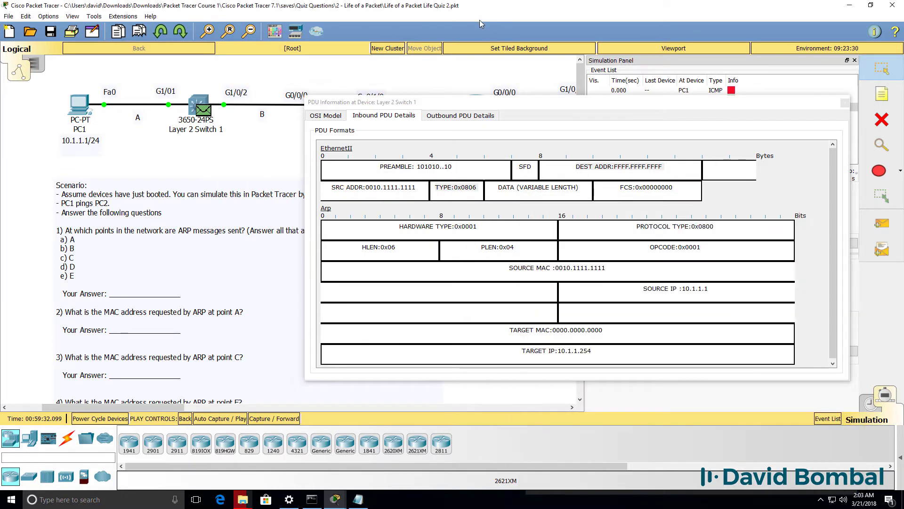
click(846, 102)
drag(581, 89, 580, 116)
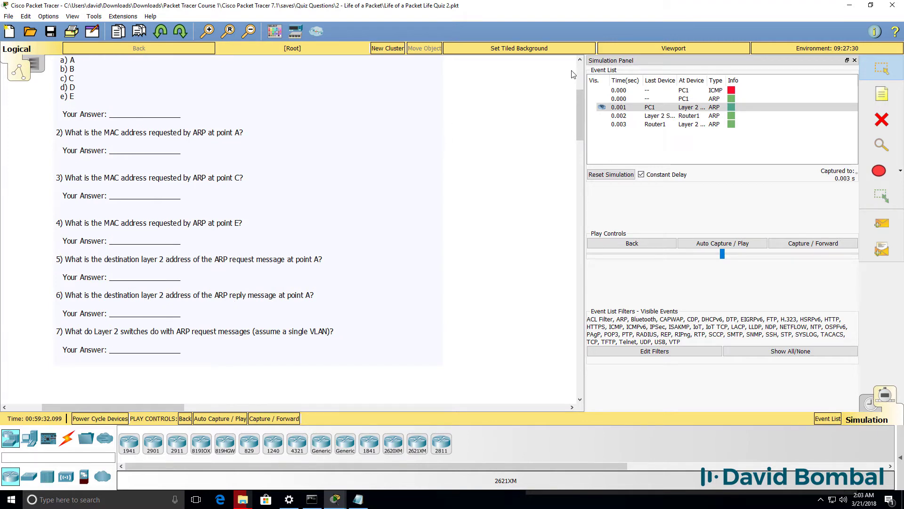
scroll(581, 78, up, 5)
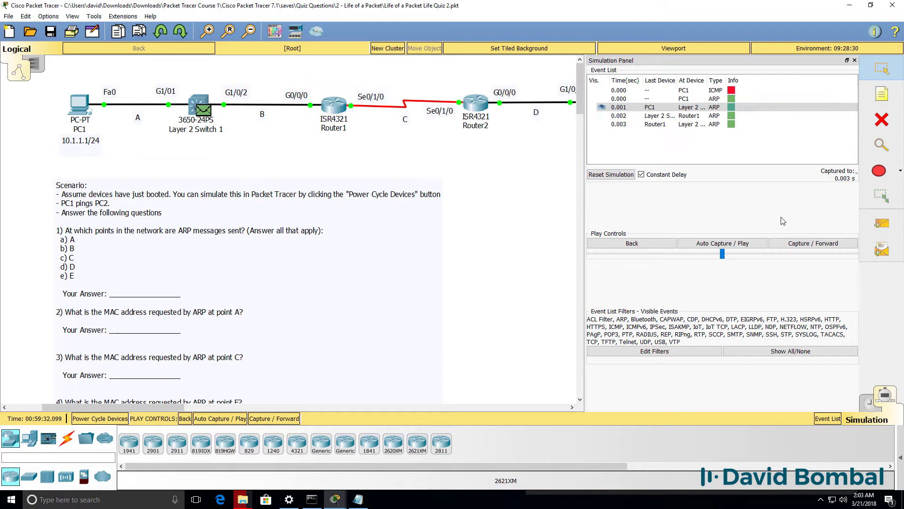
click(798, 244)
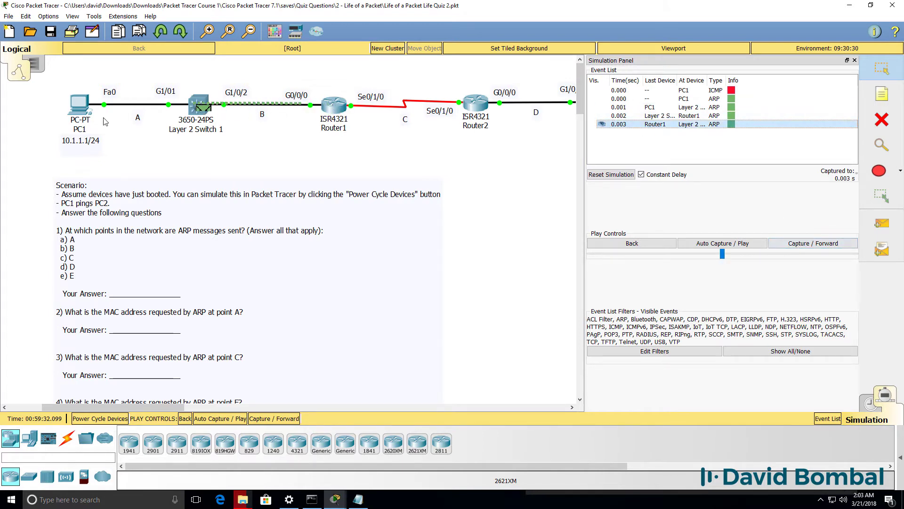
click(206, 109)
click(384, 116)
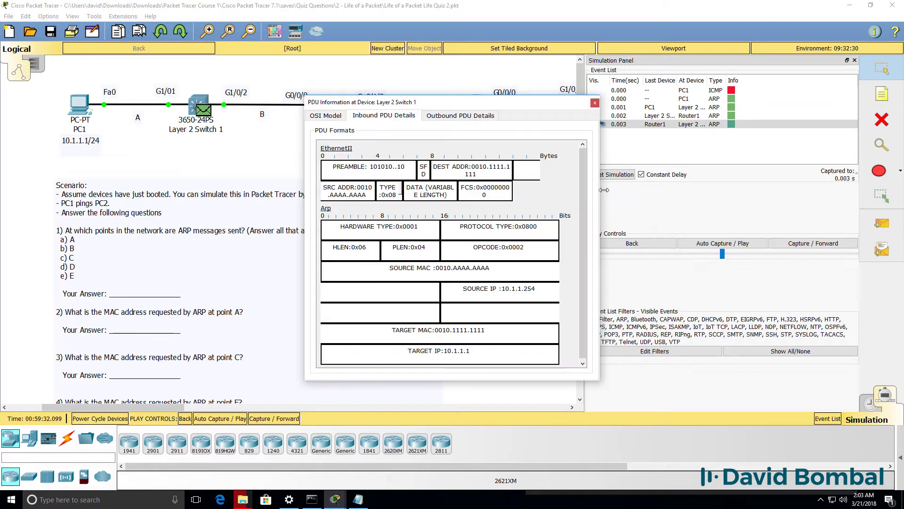
drag(601, 190, 820, 191)
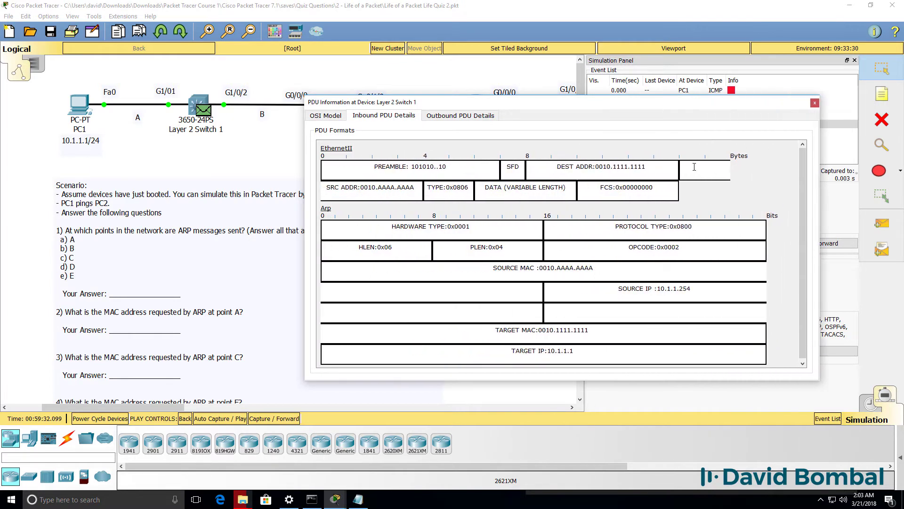
- Copy the ARP reply's destination address 0010.1111.1111 into the Notepad notes as answer 6
drag(662, 167, 533, 167)
right_click(565, 164)
click(589, 184)
key(ctrl+c)
click(358, 499)
text(6))
key(ctrl+v)
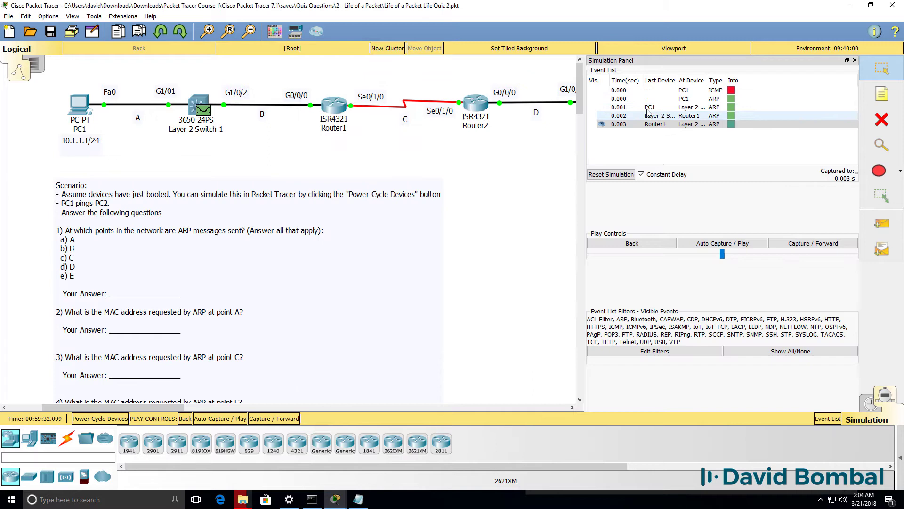
- Review the quiz questions and check the MAC address of PC1's FastEthernet0 interface against answer 6
drag(580, 90, 575, 122)
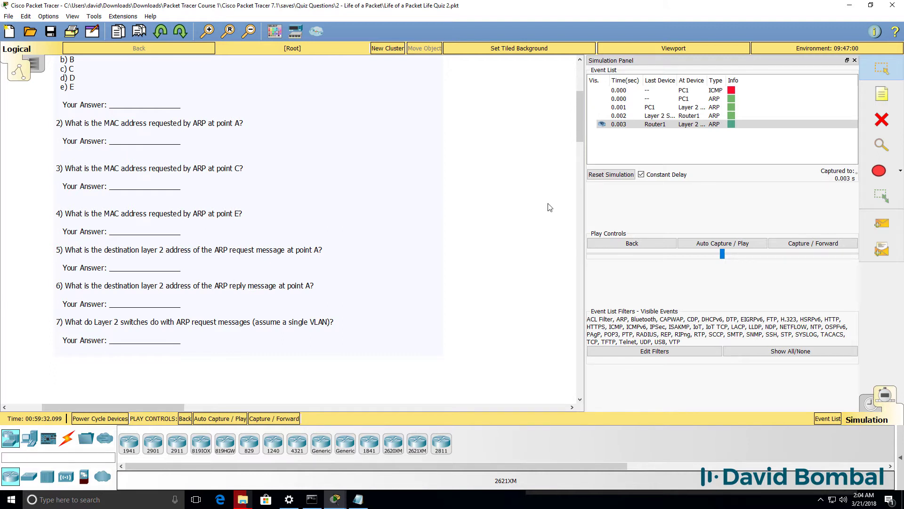
click(583, 79)
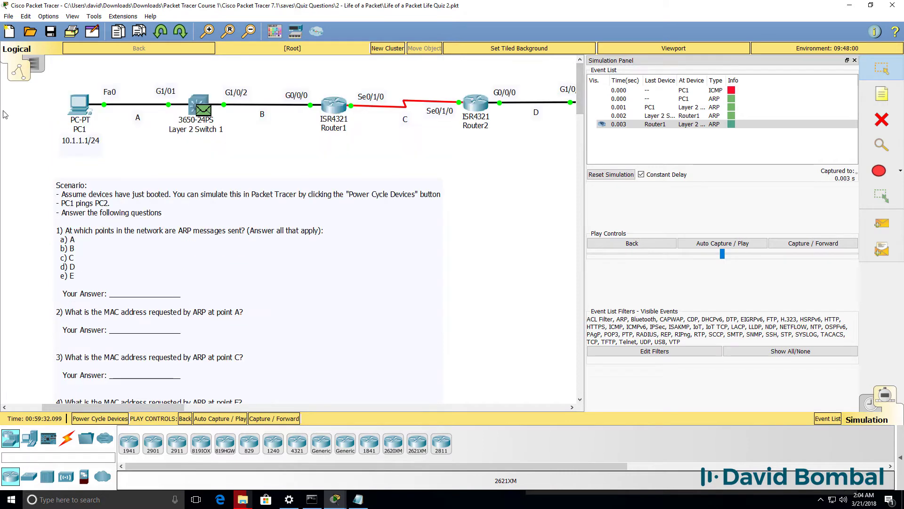
click(76, 106)
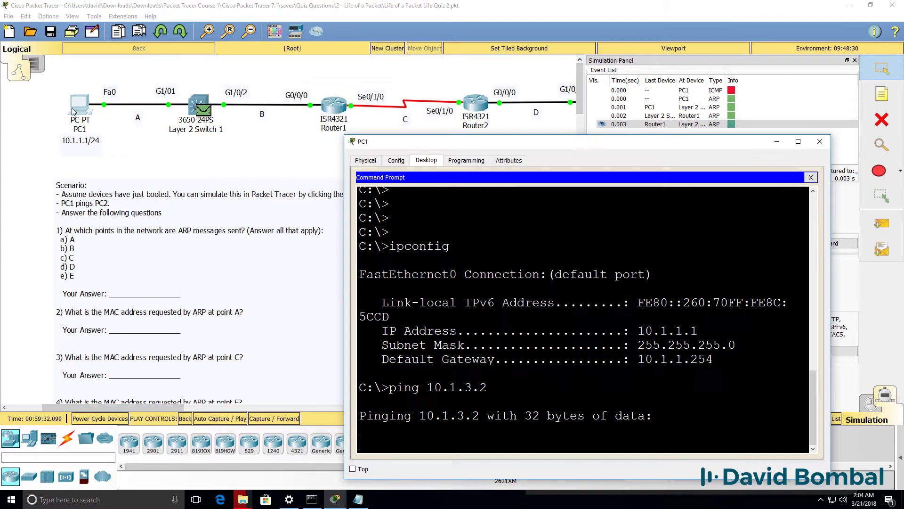
click(377, 160)
click(395, 160)
click(399, 219)
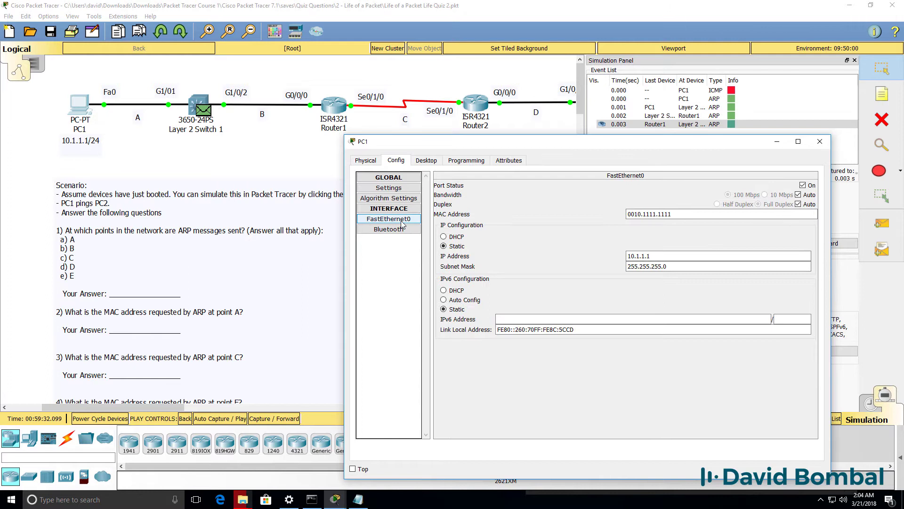
double_click(650, 214)
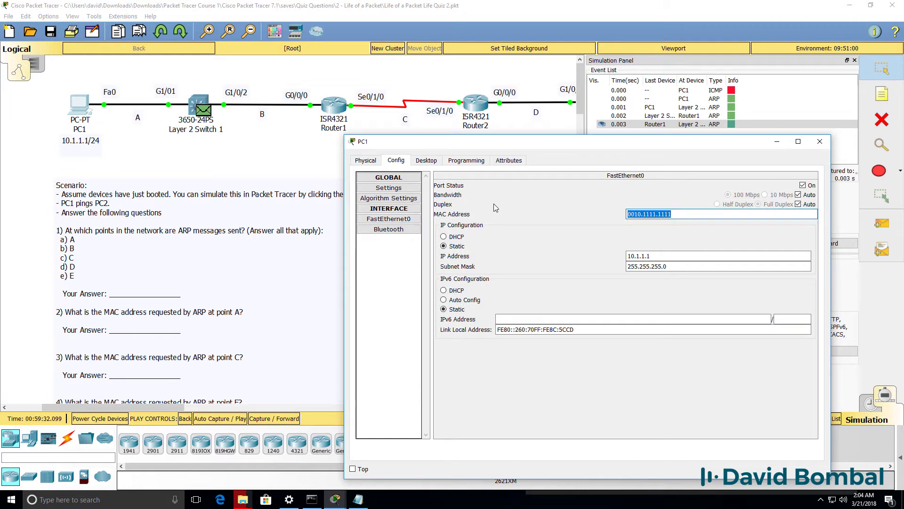
- Add empty numbered lines 4) and 7) to the Notepad answer list
click(358, 499)
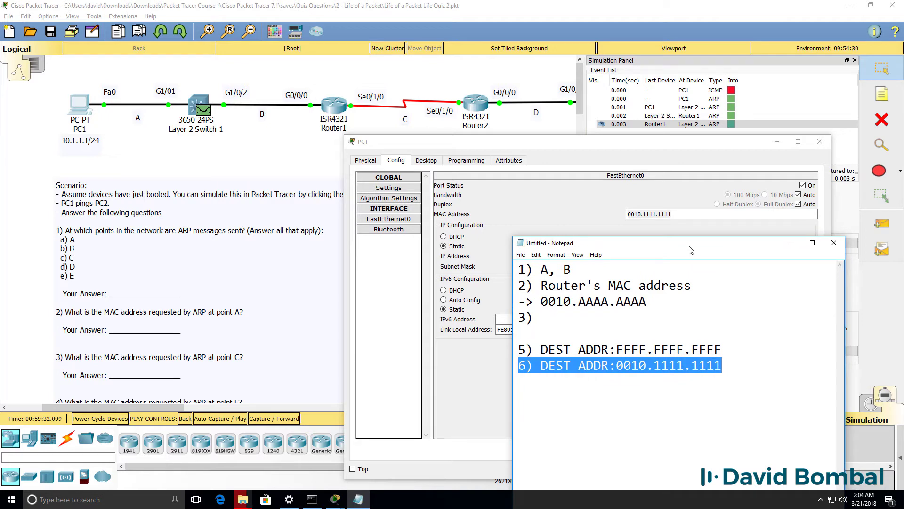
key(End)
key(Return)
text(7))
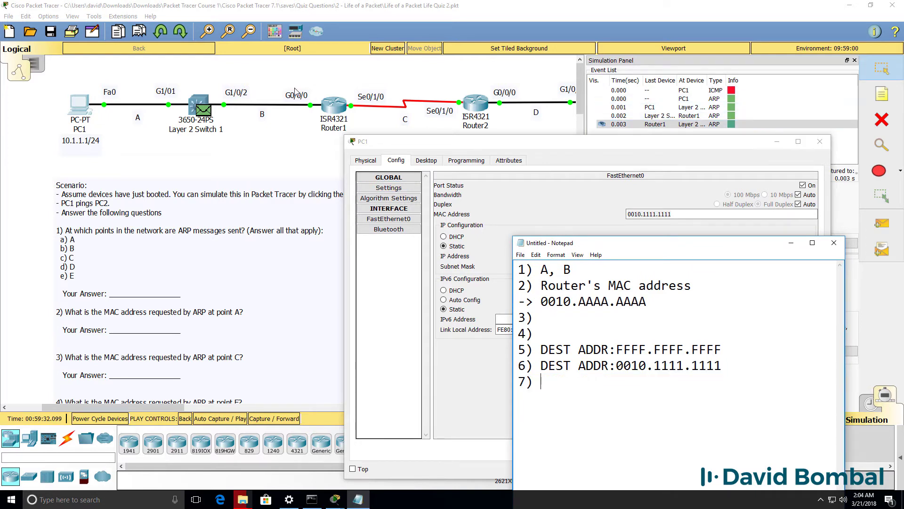
- Close the PC1 window, read question 7 about Layer 2 switches, and record Flood as answer 7 in the notes
click(819, 141)
scroll(390, 294, down, 5)
scroll(384, 296, up, 3)
scroll(338, 302, down, 1)
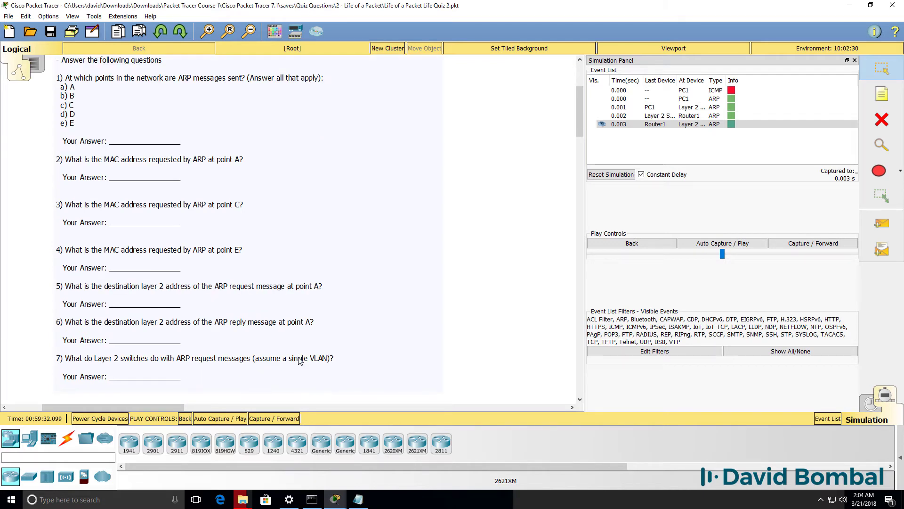
mouse_move(358, 499)
click(362, 475)
text(Flooed)
key(BackSpace)
key(BackSpace)
text(d)
- Step the simulation back to the ARP request at Layer 2 Switch 1 and check the destination address in its inbound PDU
click(580, 72)
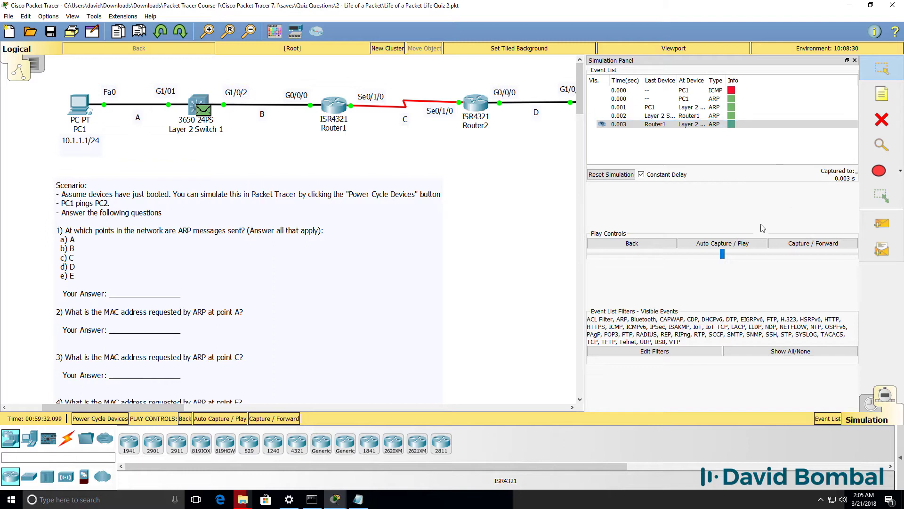
click(777, 244)
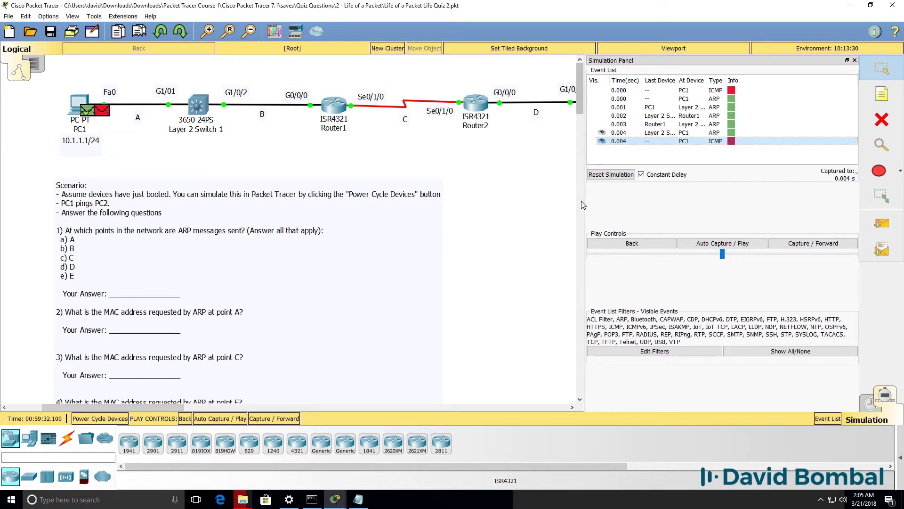
click(622, 245)
click(621, 245)
click(621, 245)
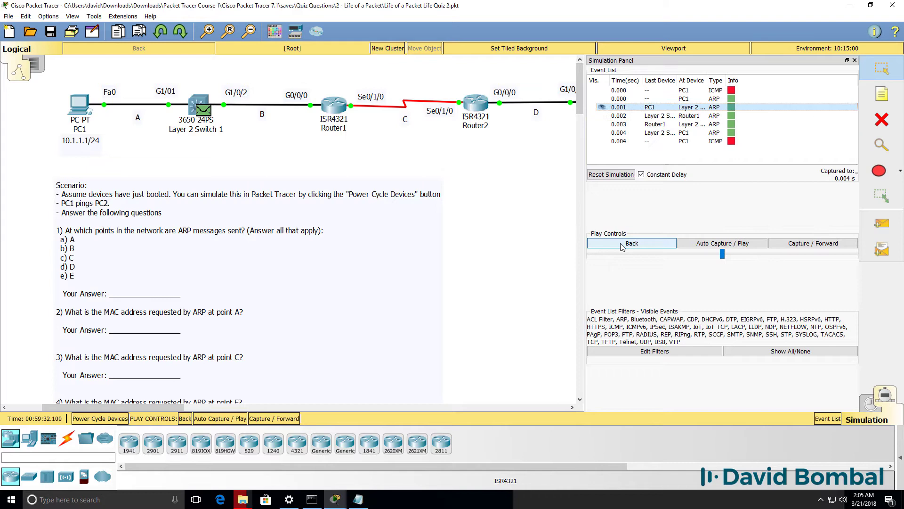
click(210, 113)
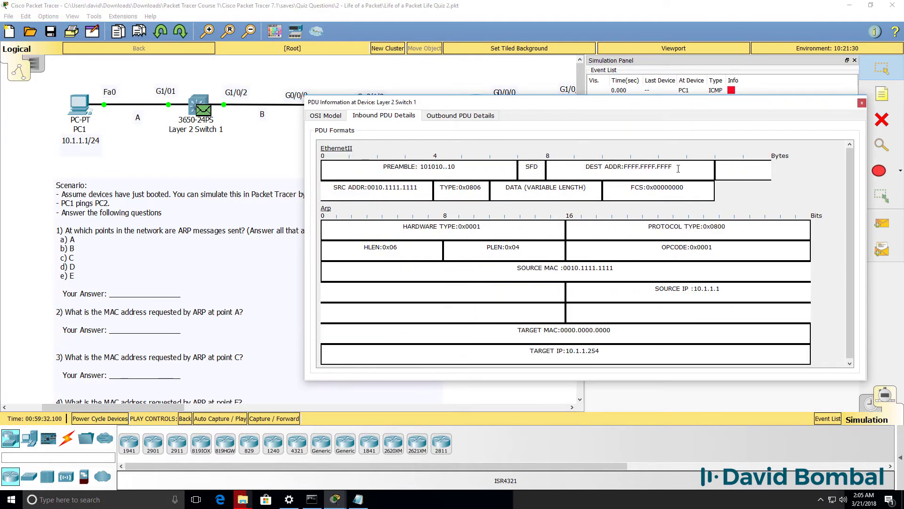
triple_click(594, 162)
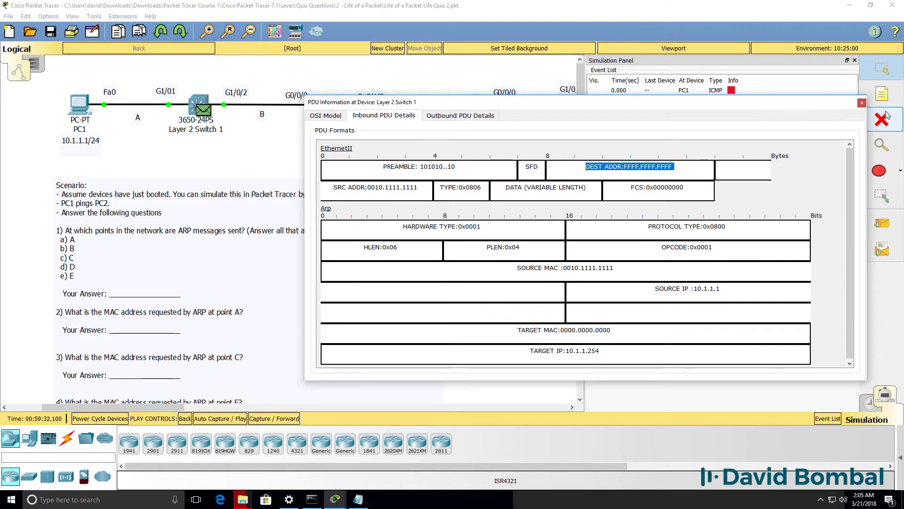
click(861, 103)
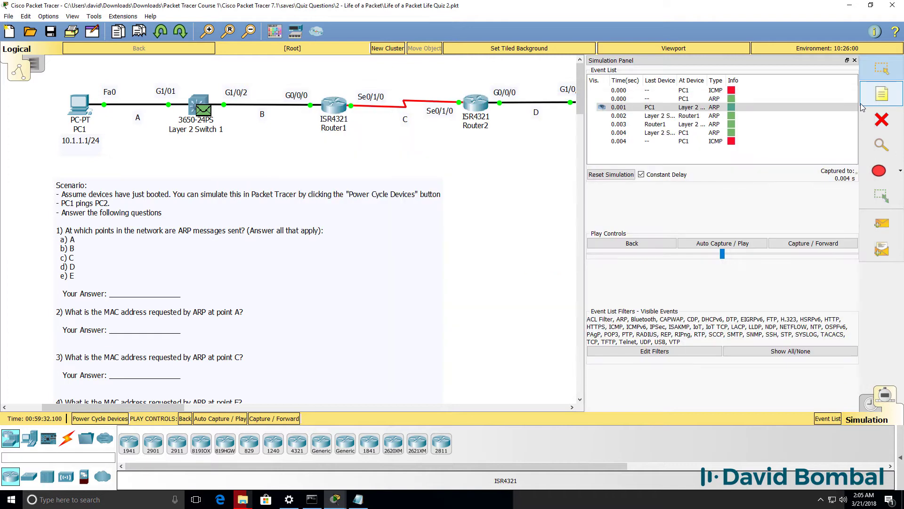
- Advance the simulation to the ICMP packet from PC1 at Layer 2 Switch 1 and show its inbound PDU details
click(810, 244)
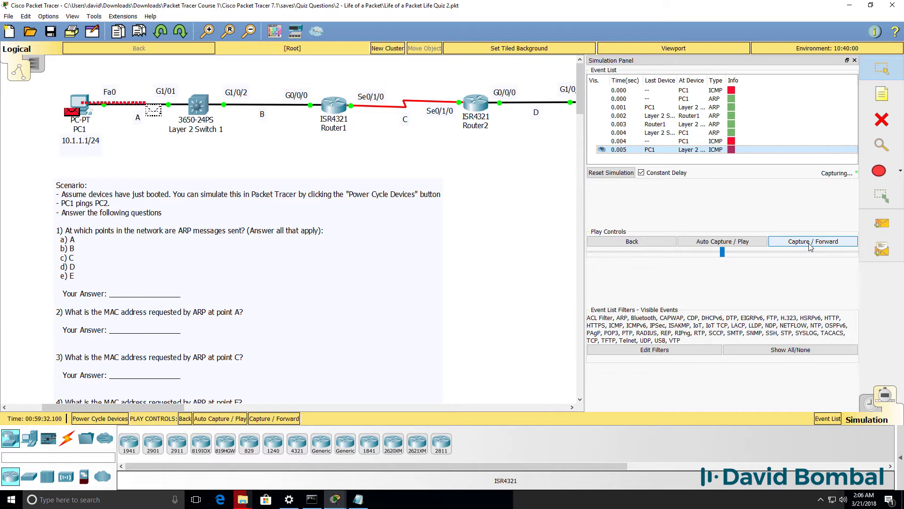
click(208, 113)
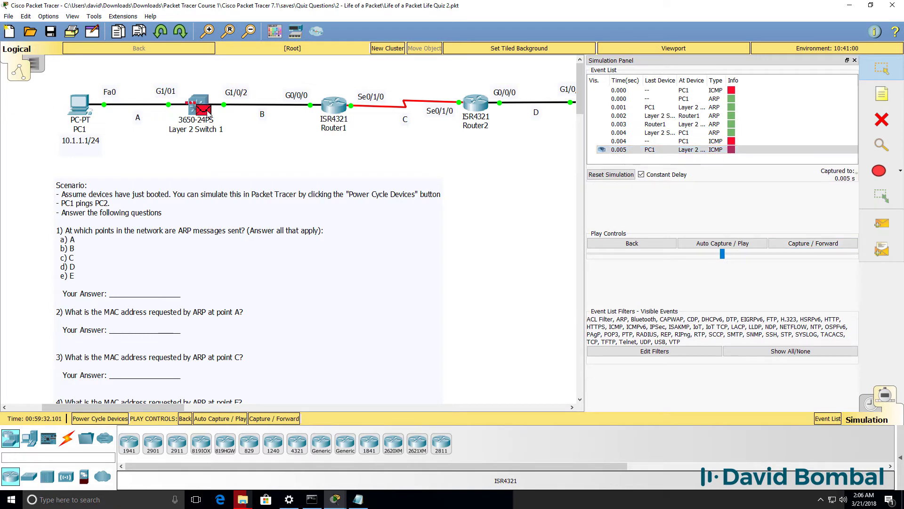
click(715, 150)
click(202, 111)
click(384, 123)
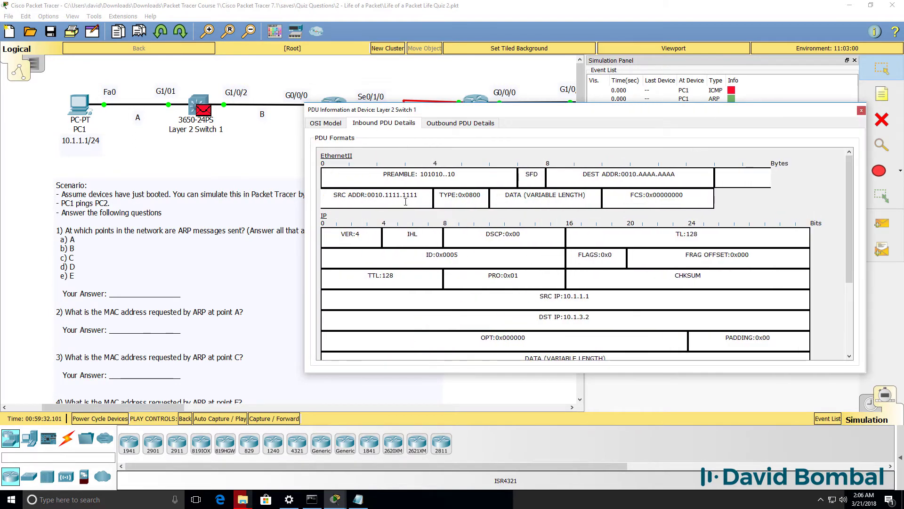
- Examine the ICMP packet's source and destination MAC and IP addresses and its ICMP header, then close the PDU details
drag(417, 192, 327, 189)
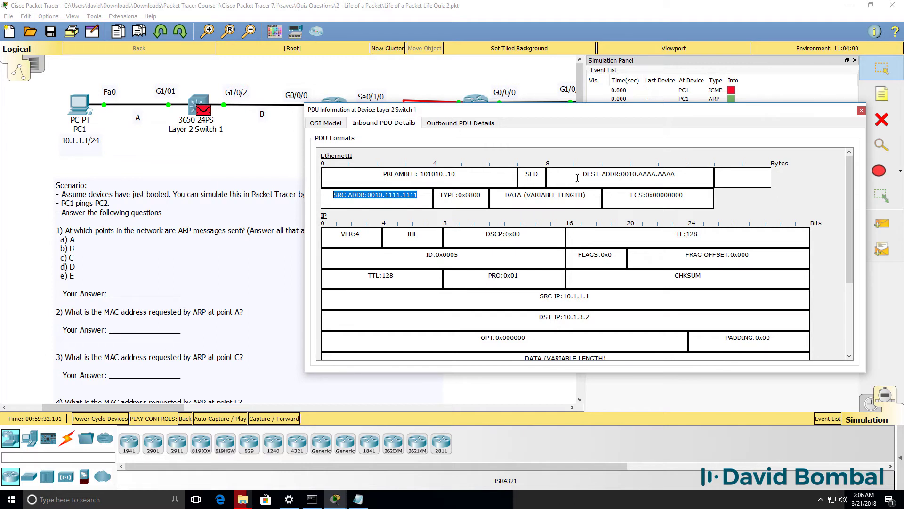
drag(678, 174, 529, 176)
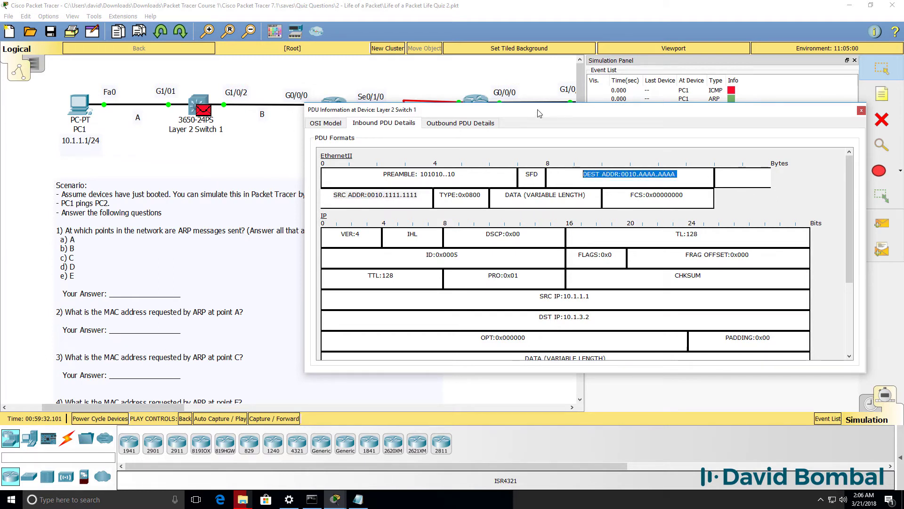
drag(539, 114, 536, 160)
drag(591, 343, 529, 344)
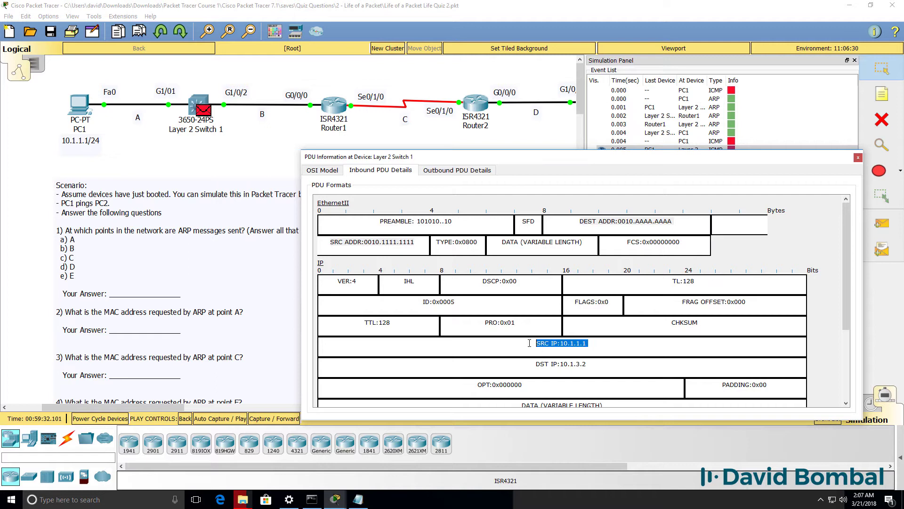
drag(591, 364, 528, 364)
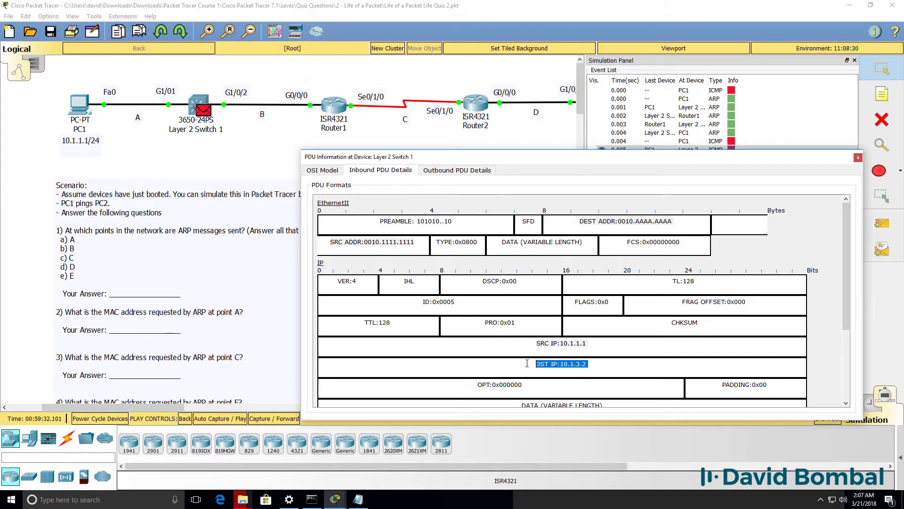
scroll(527, 363, down, 3)
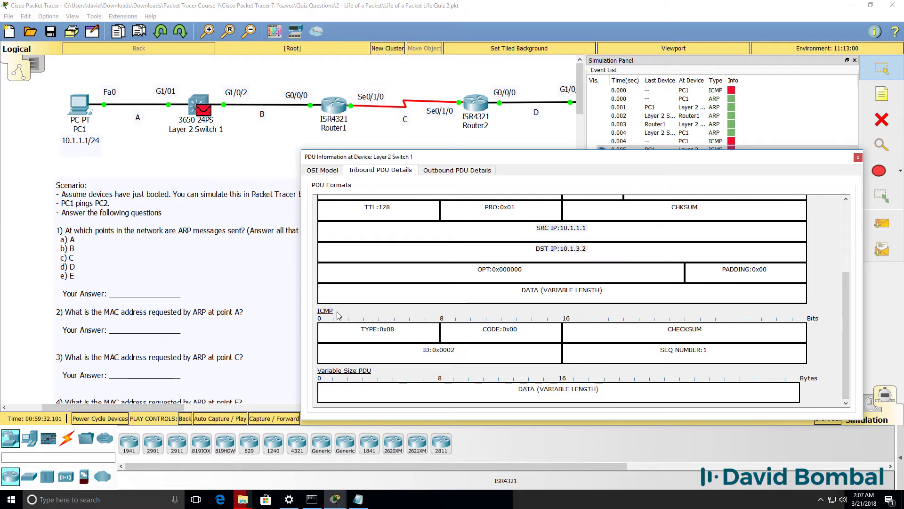
click(858, 157)
- Advance the simulation until the ping reaches Router2 and review the quiz questions about ARP
click(804, 242)
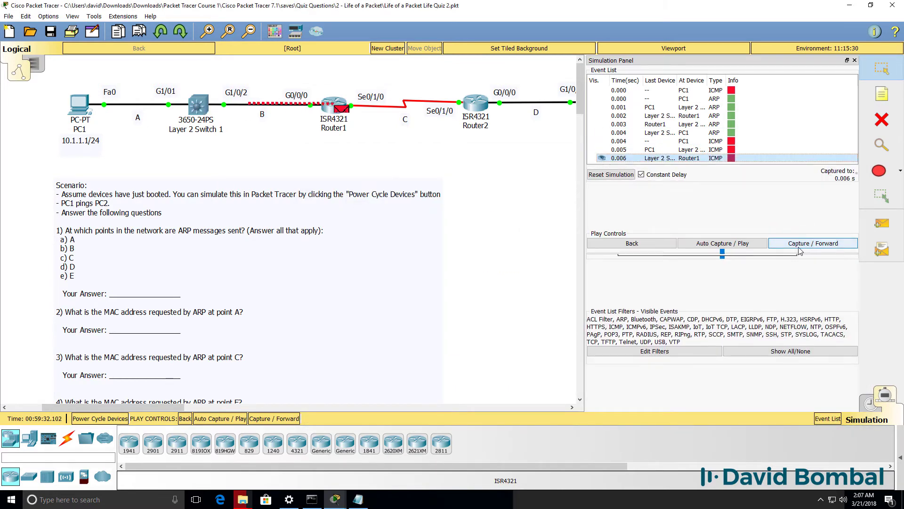
click(800, 249)
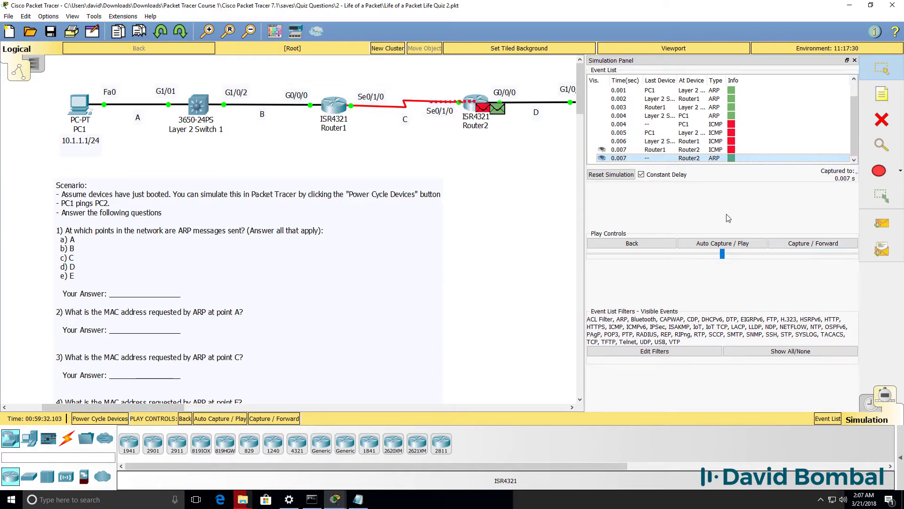
mouse_move(488, 111)
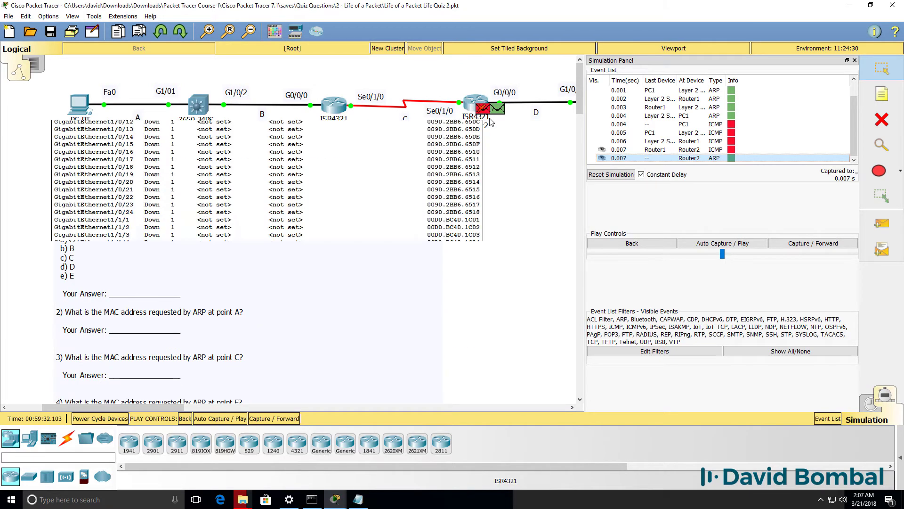
scroll(514, 193, down, 3)
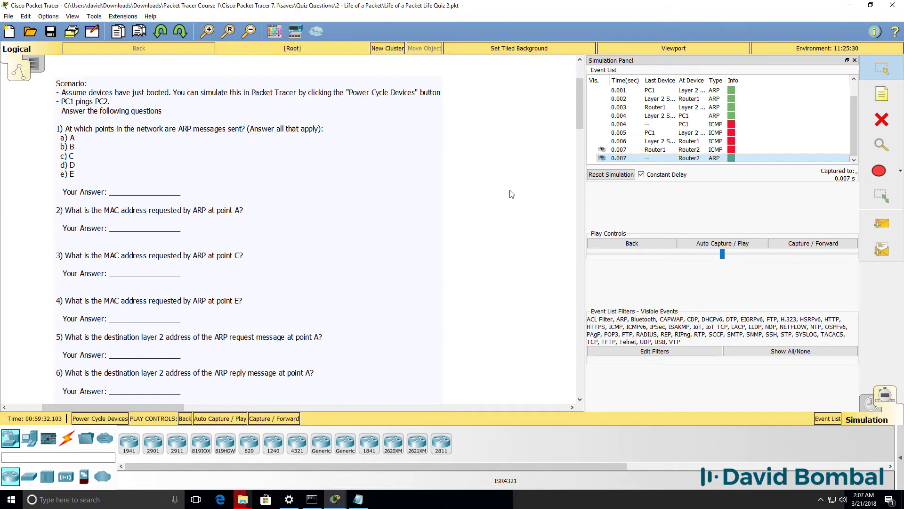
scroll(512, 194, up, 3)
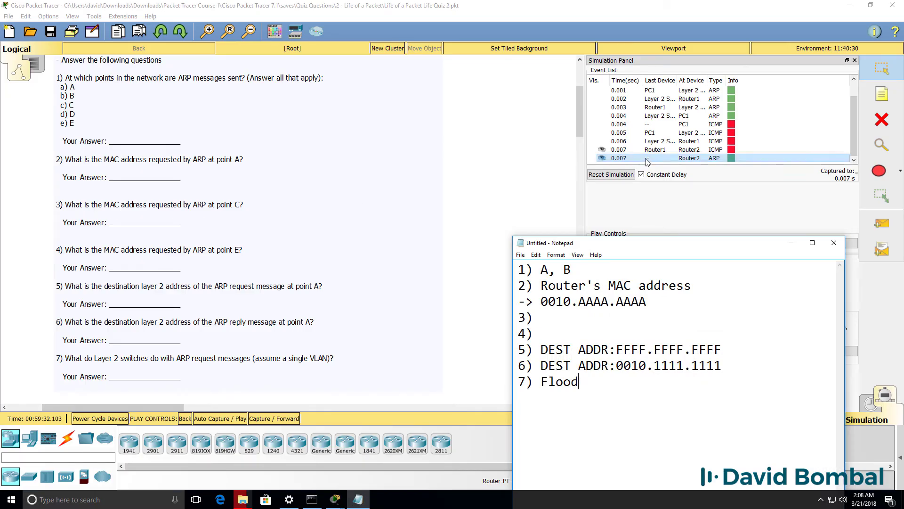
drag(580, 113, 580, 88)
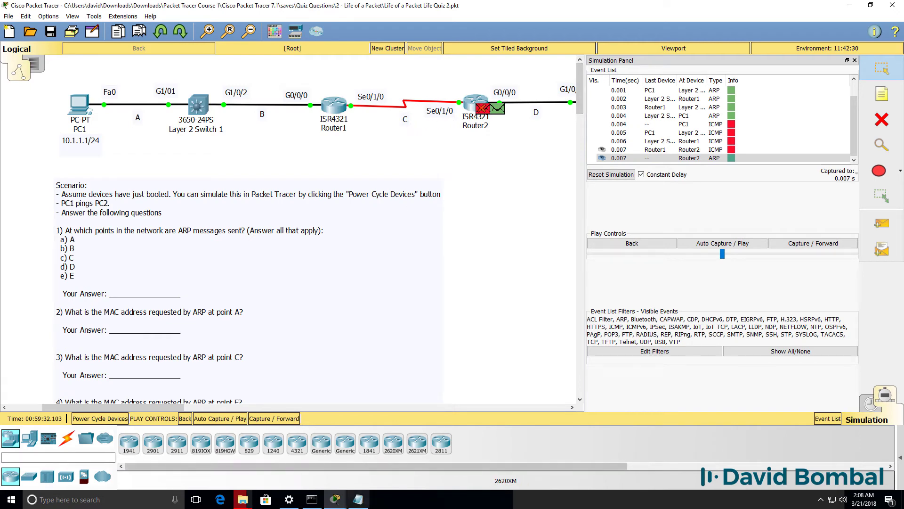
- Record Not Used as answer 3 in the notes and return to the network topology
click(354, 499)
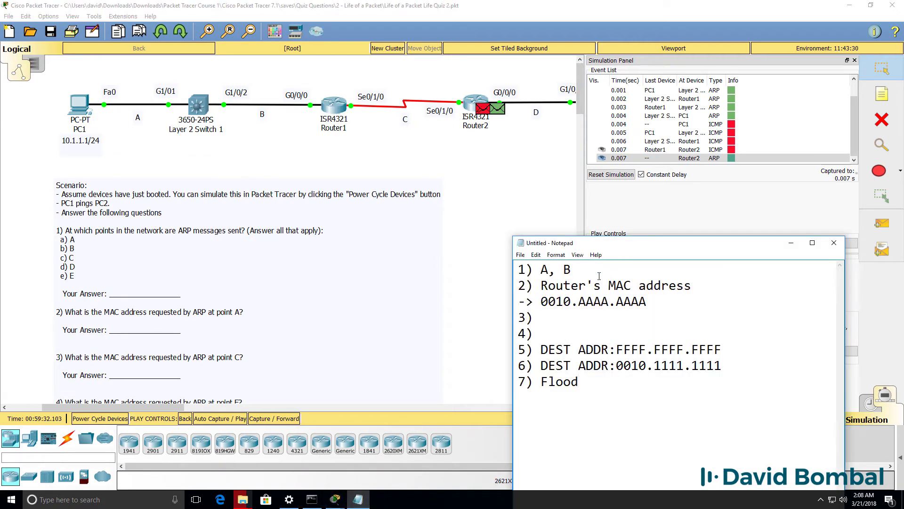
click(568, 314)
text(Not Used)
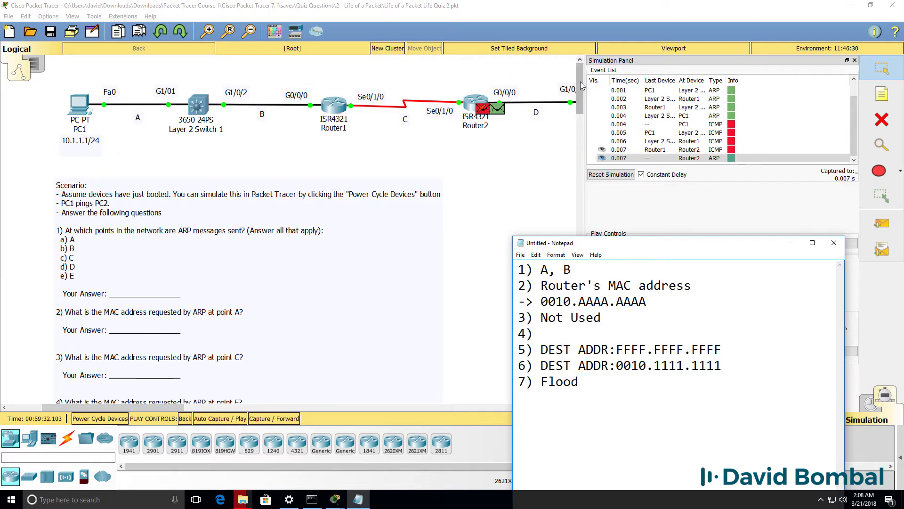
drag(583, 82, 582, 82)
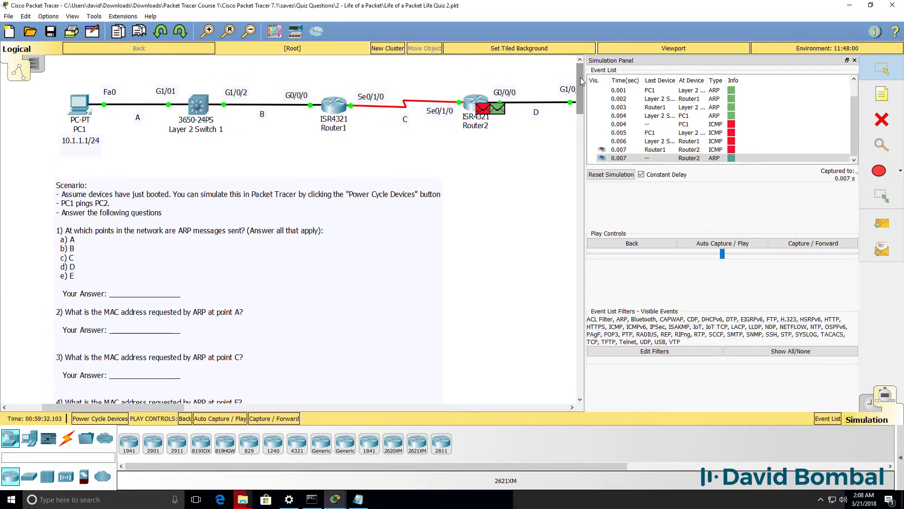
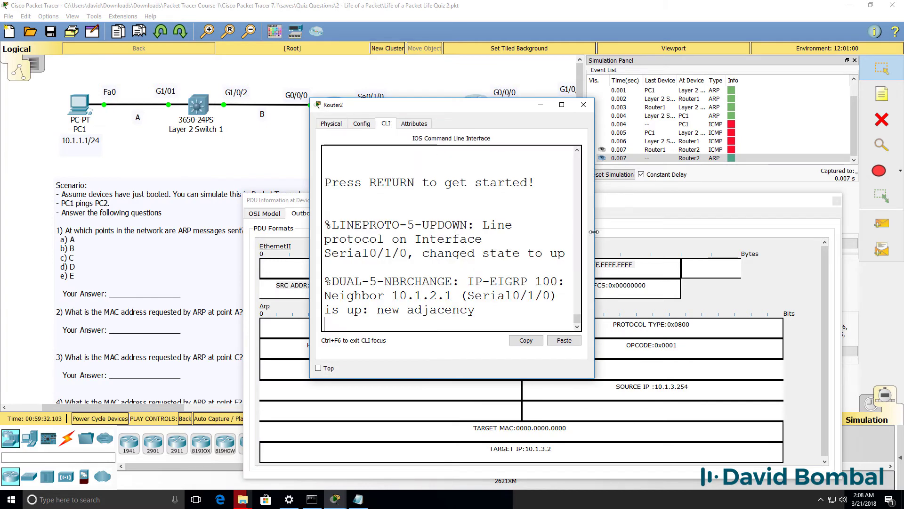
- Widen Router2's command-line window, enter privileged mode with en, and run show int g0/0/0
drag(594, 243, 863, 243)
key(Return)
key(Return)
key(Return)
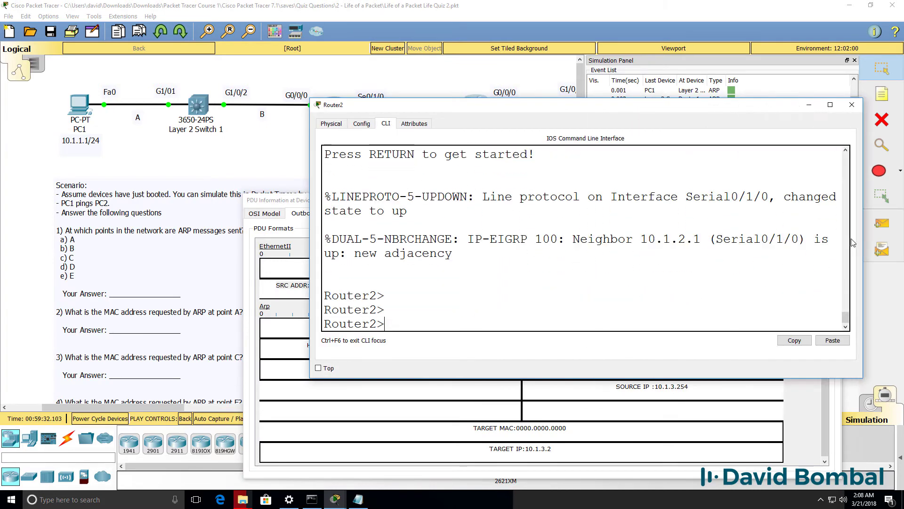
text(en)
key(Return)
text(show )
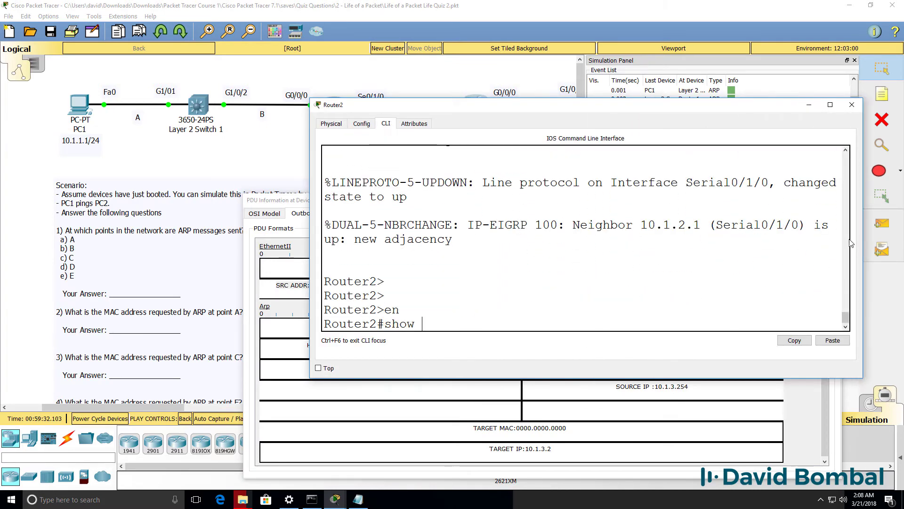
text(int g0)
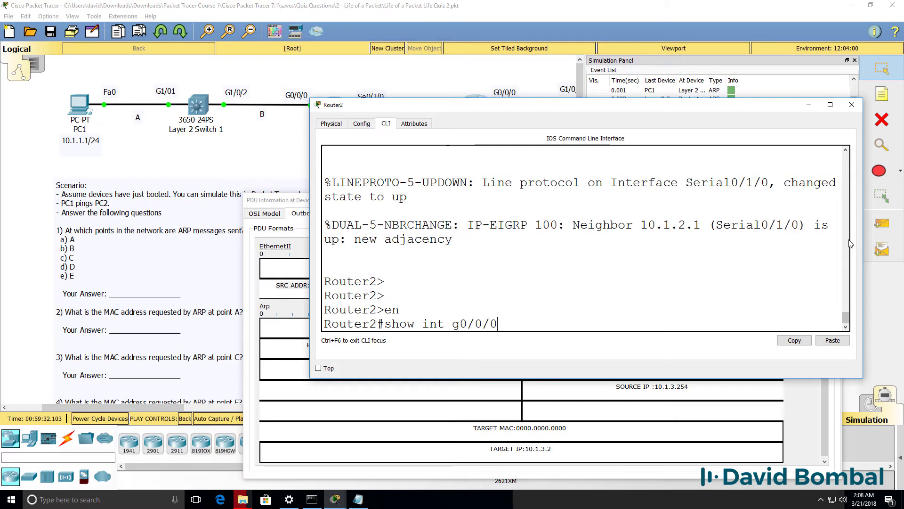
text(/0/0)
key(Return)
scroll(831, 220, up, 5)
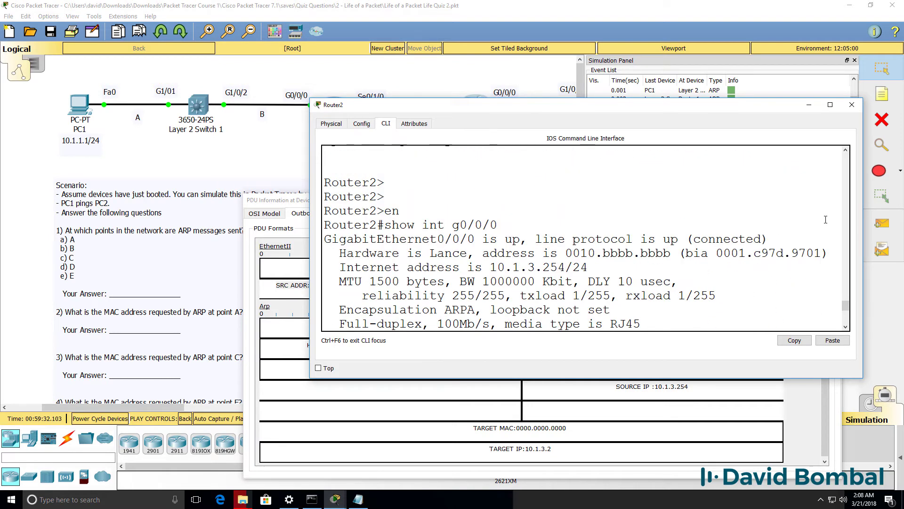
- Check GigabitEthernet0/0/0's hardware address in the output and move Router2's window aside to compare it with the outbound ARP request
drag(498, 225, 383, 229)
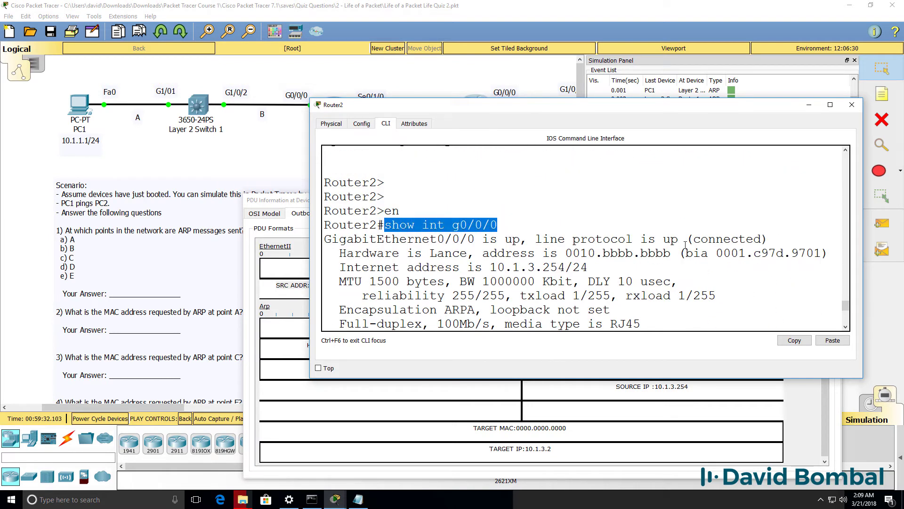
drag(672, 254, 558, 254)
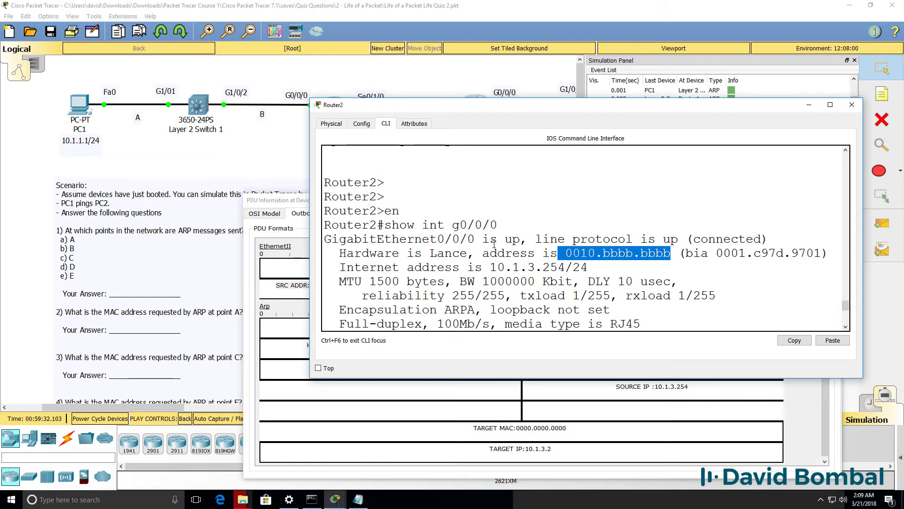
drag(475, 239, 323, 239)
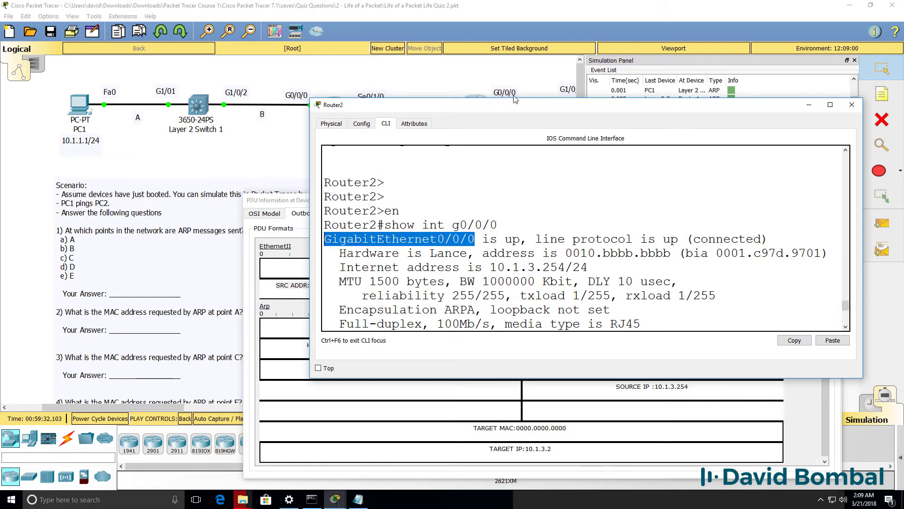
drag(517, 105, 587, 301)
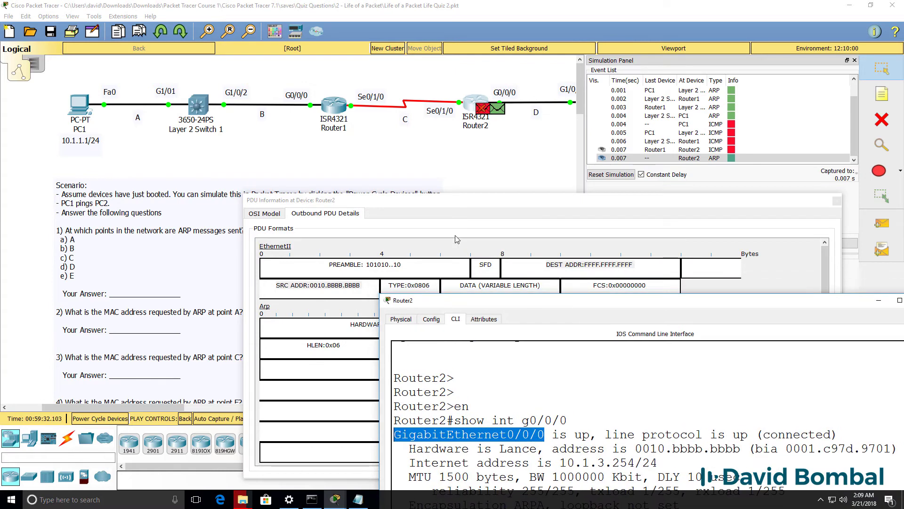
- Examine the source address, target MAC and target IP in Router2's outbound ARP request
click(354, 289)
drag(354, 289, 231, 287)
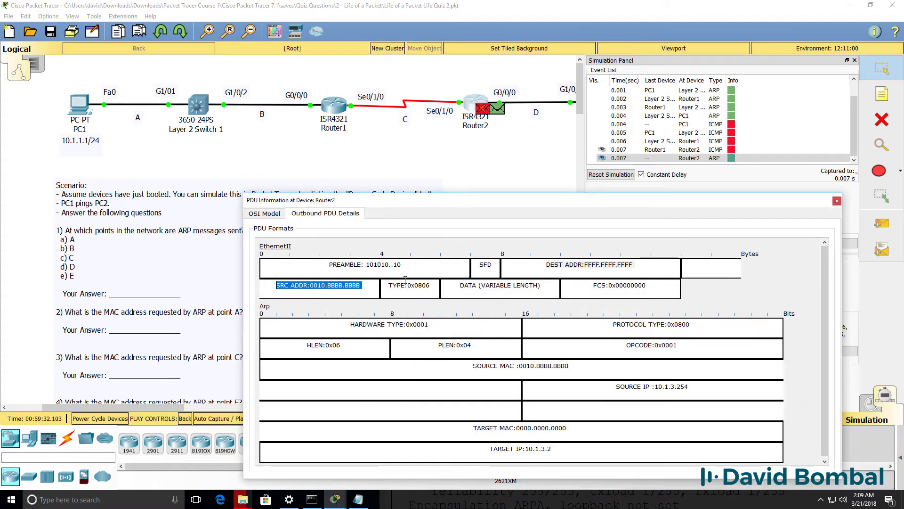
drag(567, 437, 402, 428)
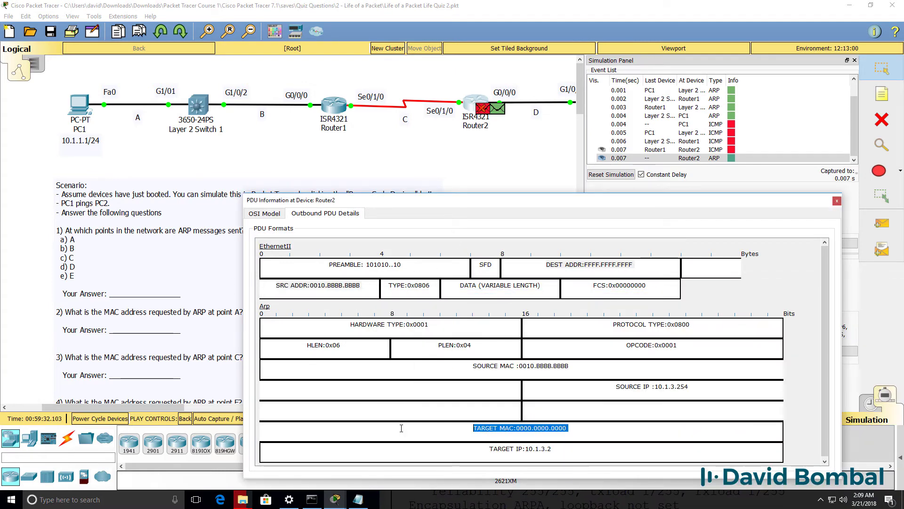
triple_click(411, 448)
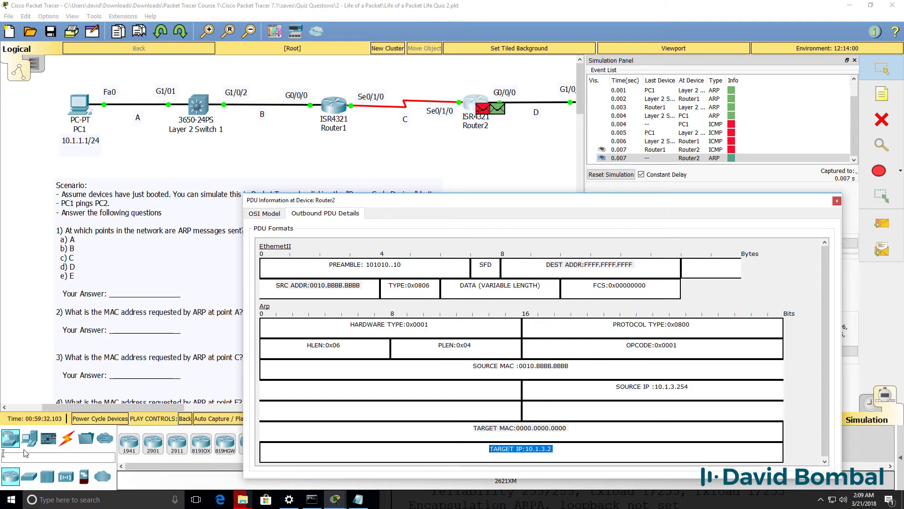
- Open PC2's command prompt and run ipconfig
drag(115, 409, 210, 409)
click(348, 105)
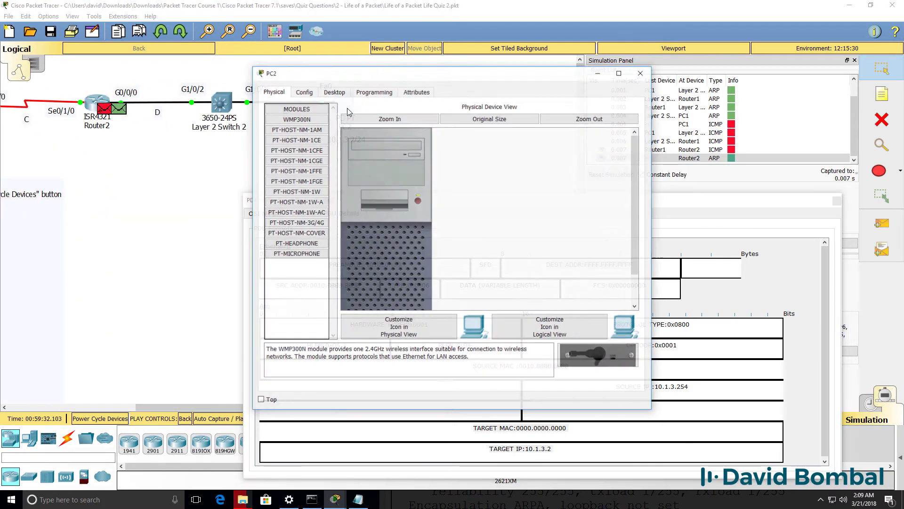
click(345, 95)
click(517, 123)
text(ip)
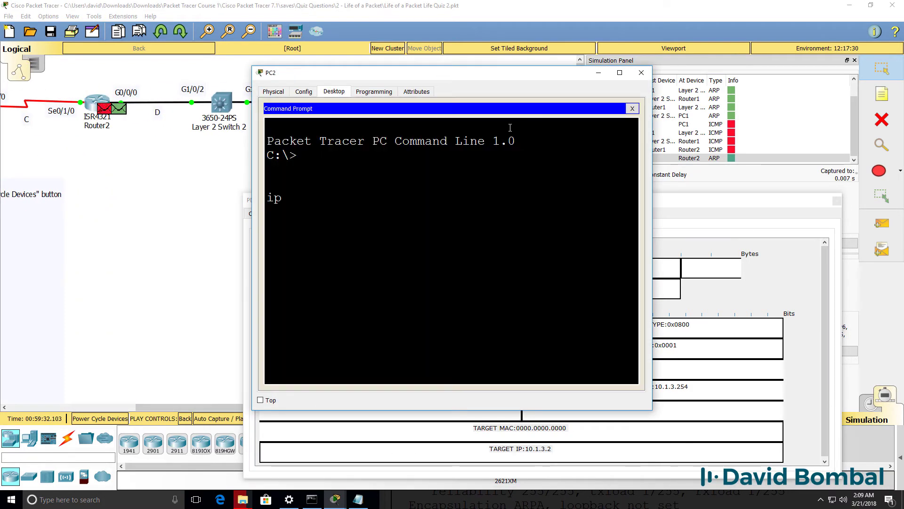
text(config)
key(Return)
- Widen PC2's window, run ipconfig /all, check the physical address in the output, and return to the network topology
drag(653, 163, 757, 174)
key(Up)
text(/all)
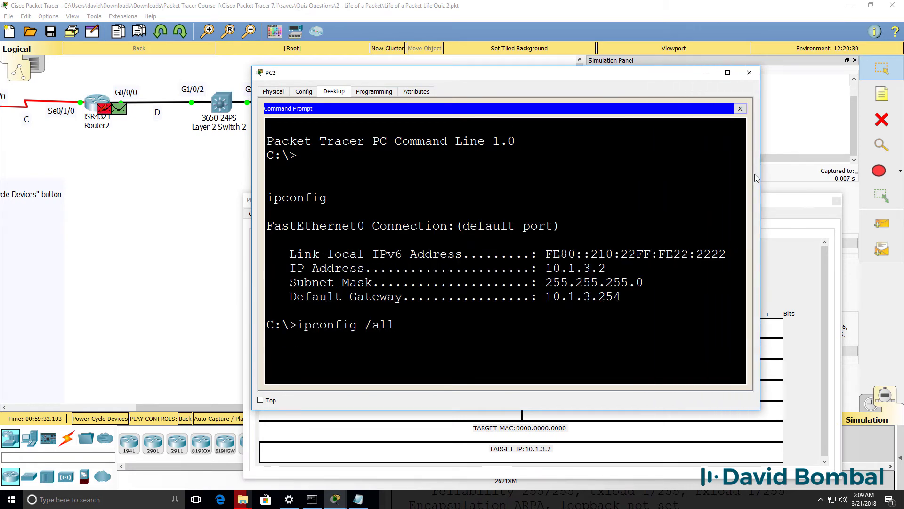
key(Return)
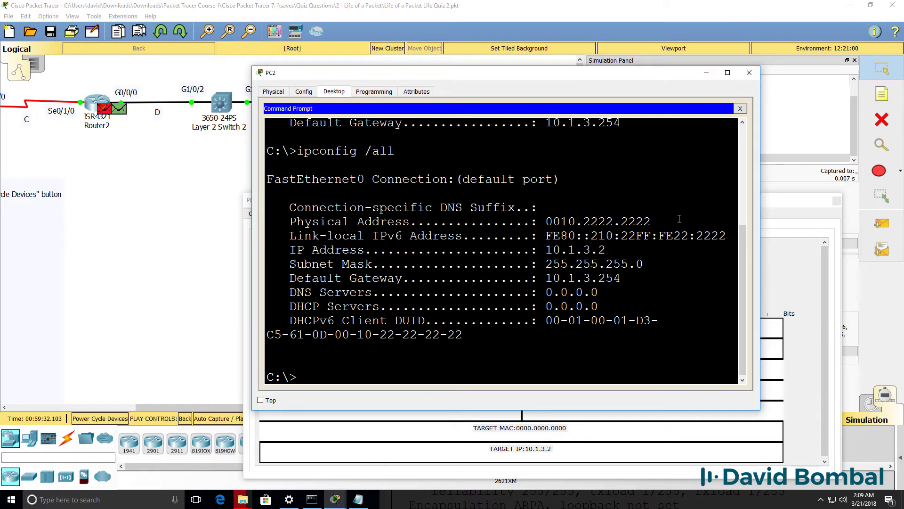
mouse_move(654, 230)
mouse_down()
mouse_move(539, 222)
mouse_move(664, 220)
mouse_up()
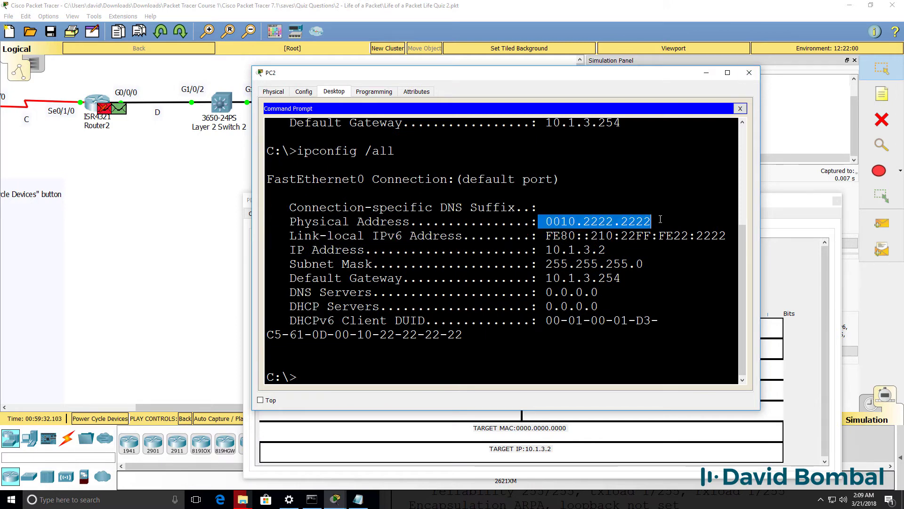
click(561, 11)
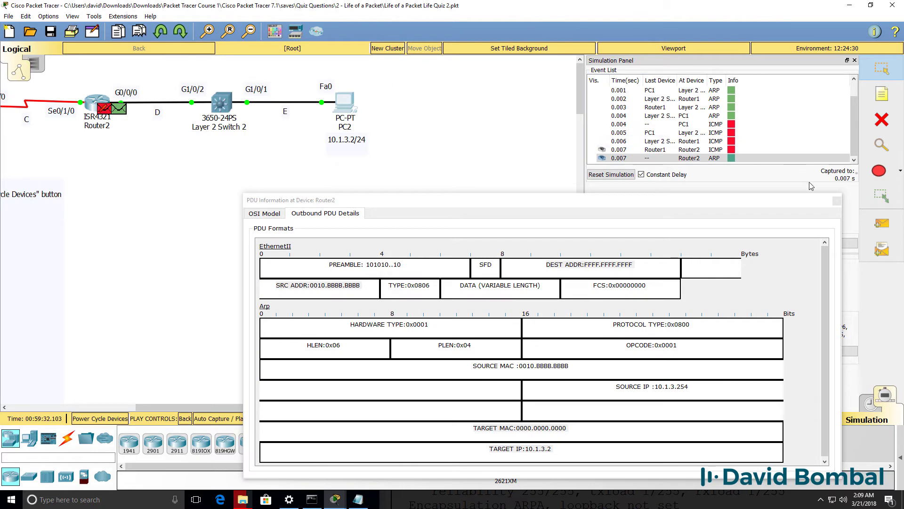
- Close Router2's PDU information, advance the simulation to Layer 2 Switch 2, and open that switch's inbound PDU details
click(837, 201)
click(805, 248)
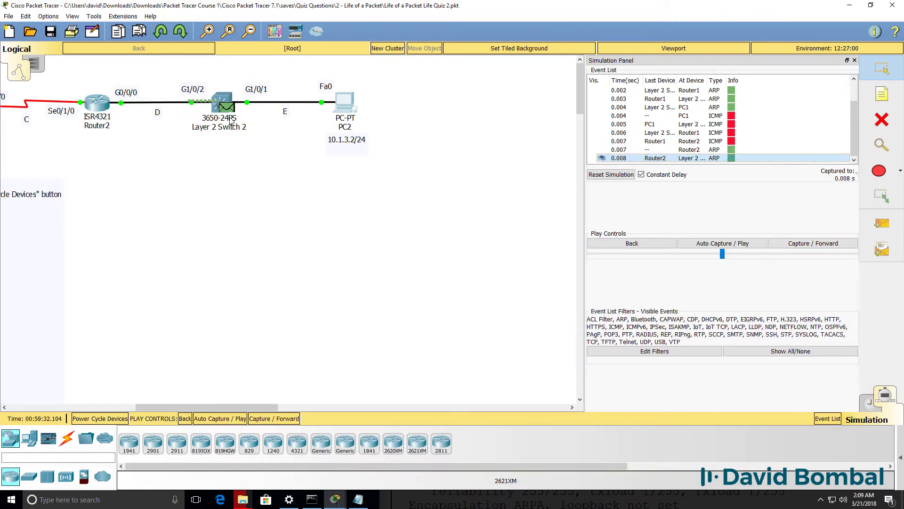
click(222, 112)
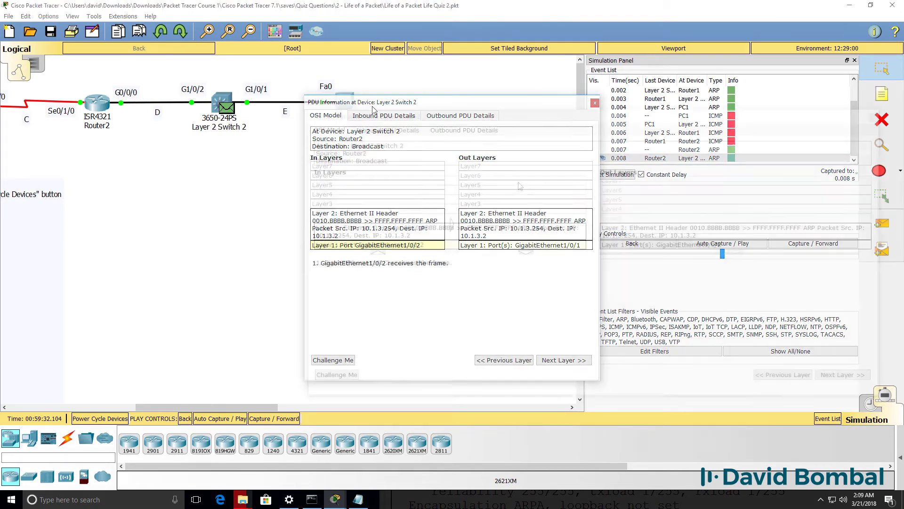
drag(447, 117, 422, 201)
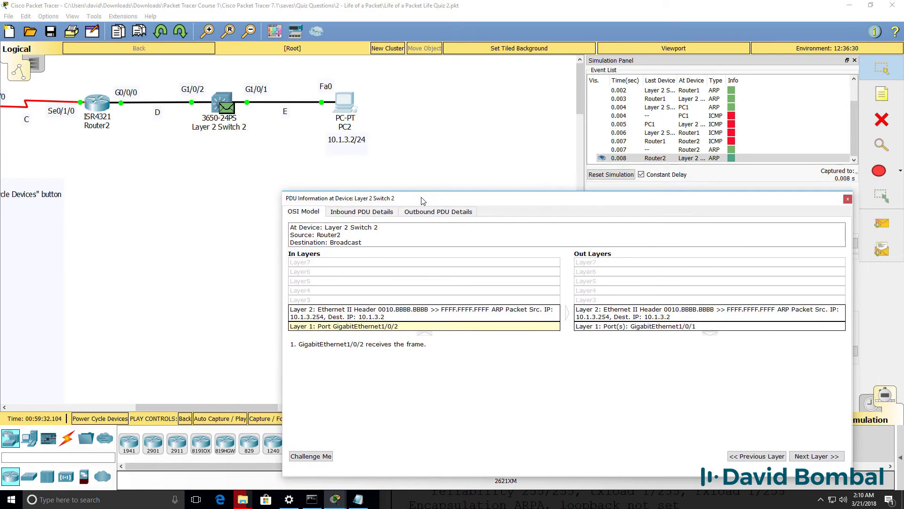
click(387, 212)
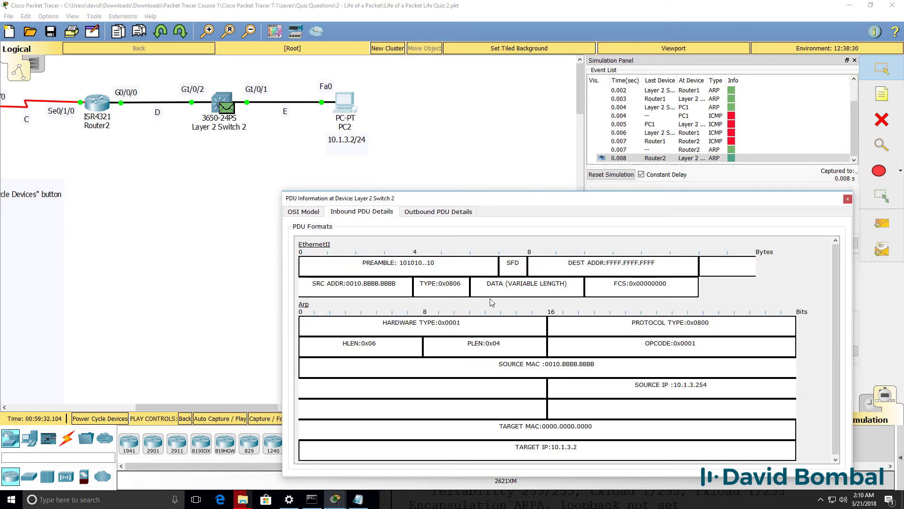
- Check the source address, destination address and source IP in Layer 2 Switch 2's inbound ARP request
drag(314, 288, 296, 278)
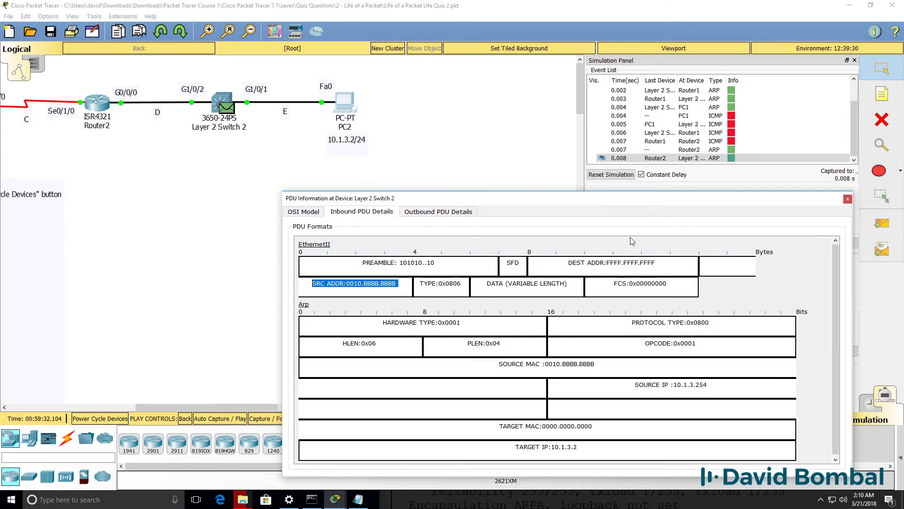
drag(567, 262, 676, 267)
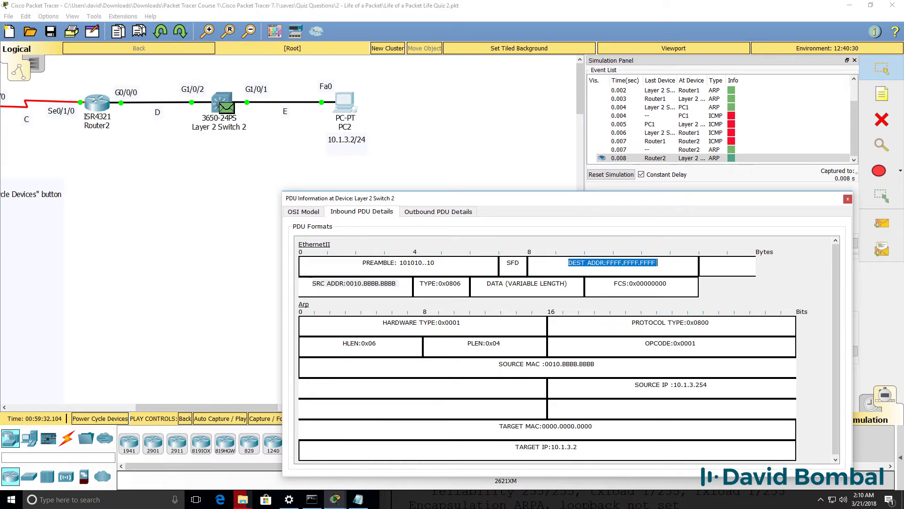
drag(727, 390, 630, 379)
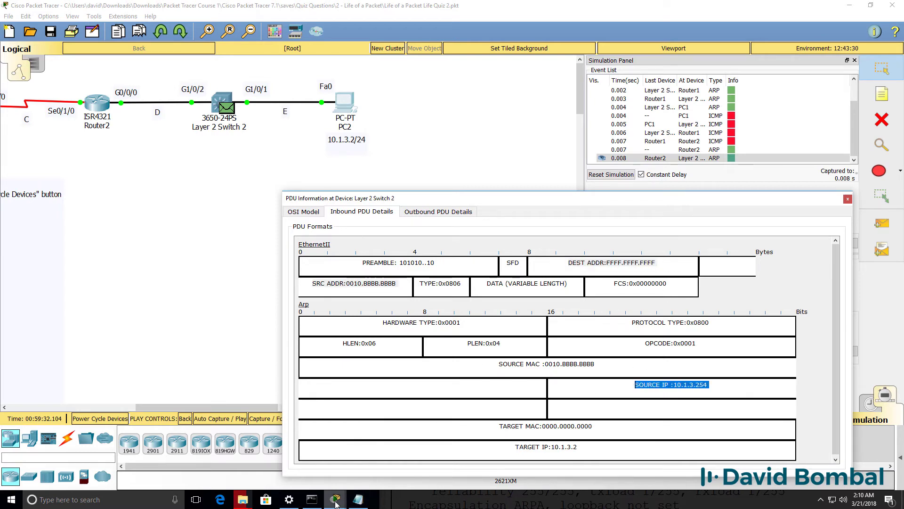
- Compare Router2's GigabitEthernet0/0/0 output with the switch's inbound ARP request and check the request's target MAC
click(541, 466)
drag(577, 302, 268, 126)
drag(349, 286, 62, 253)
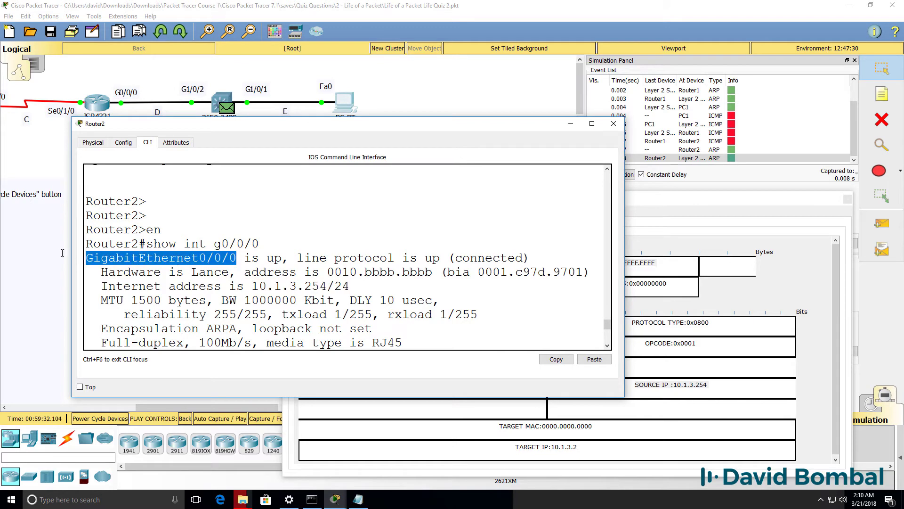
click(636, 370)
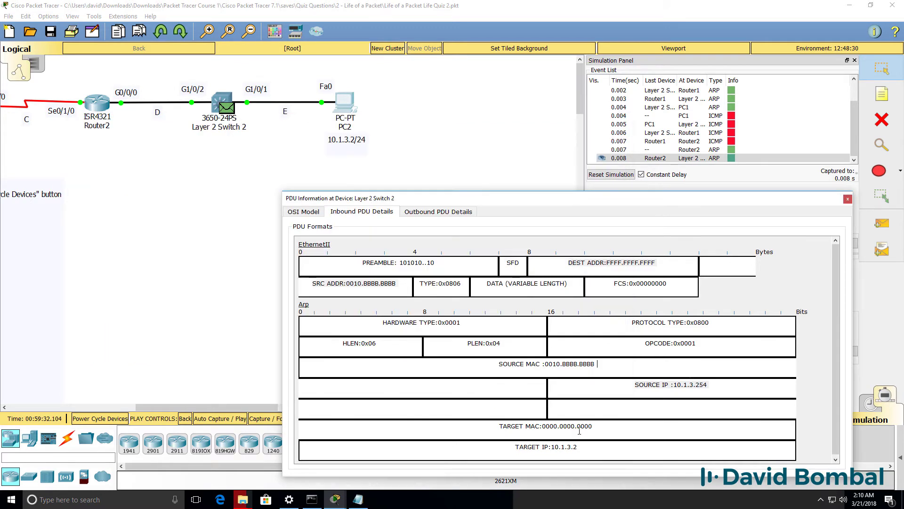
drag(579, 446, 598, 426)
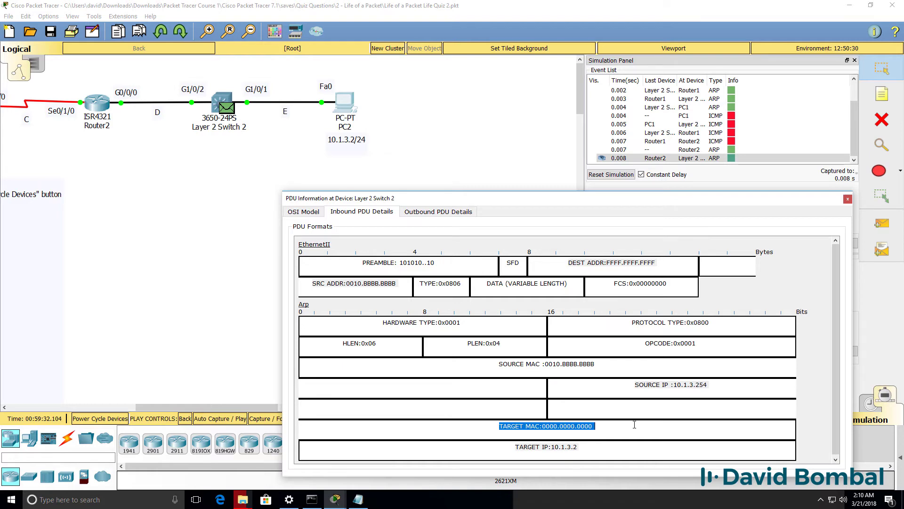
- Review the ARP quiz questions and check the target IP in Layer 2 Switch 2's outbound PDU details
drag(250, 407, 151, 408)
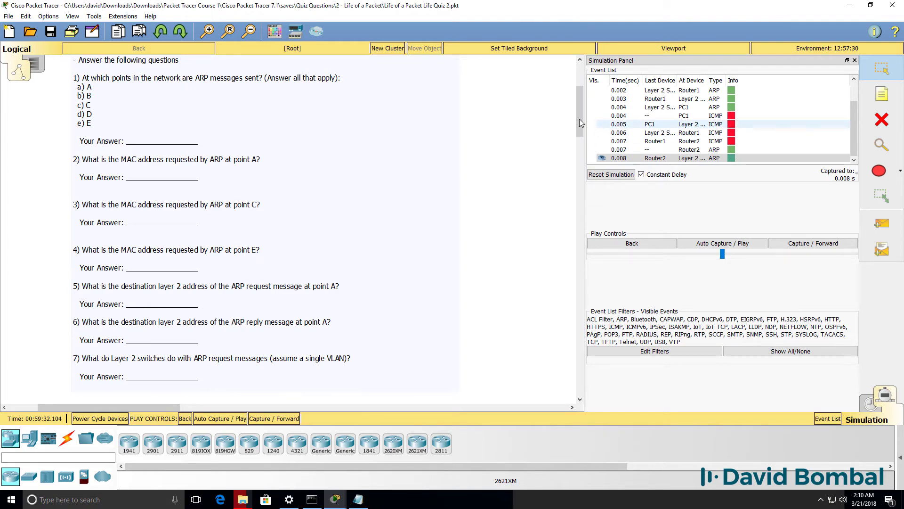
drag(580, 120, 580, 98)
drag(109, 407, 183, 407)
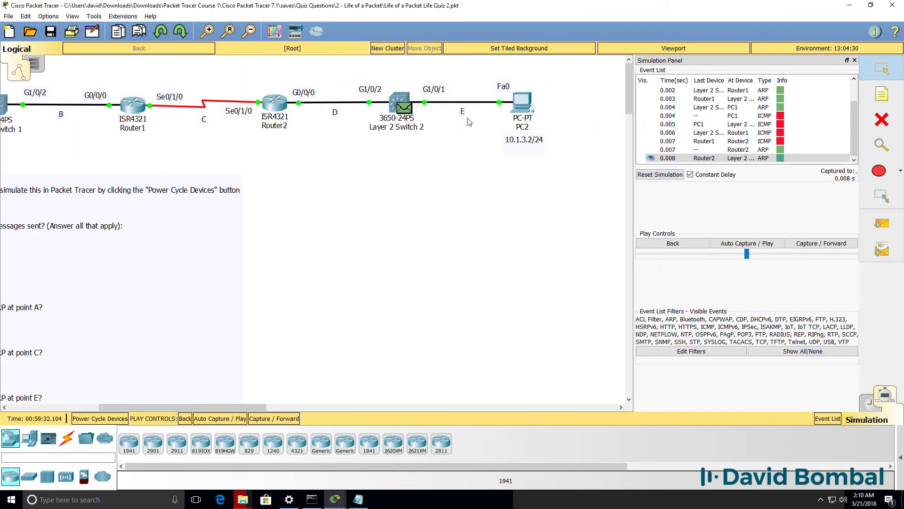
click(413, 112)
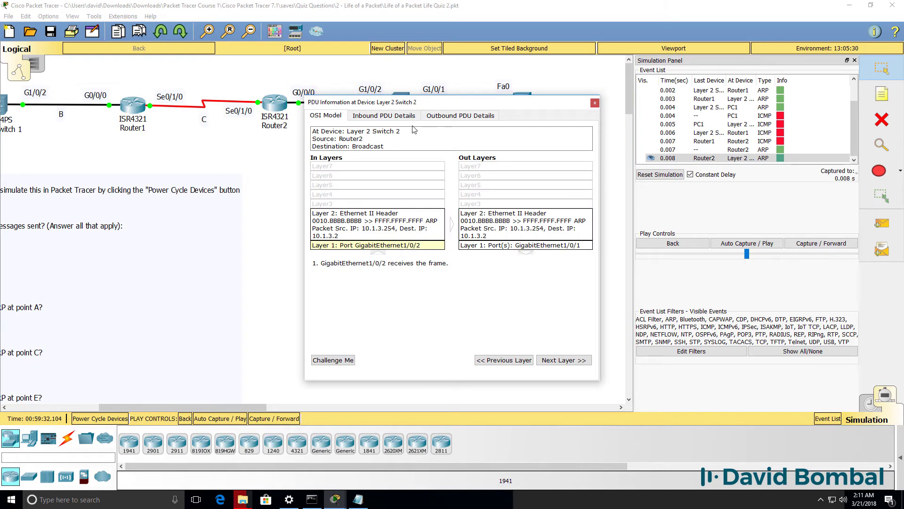
click(457, 115)
drag(612, 350, 543, 350)
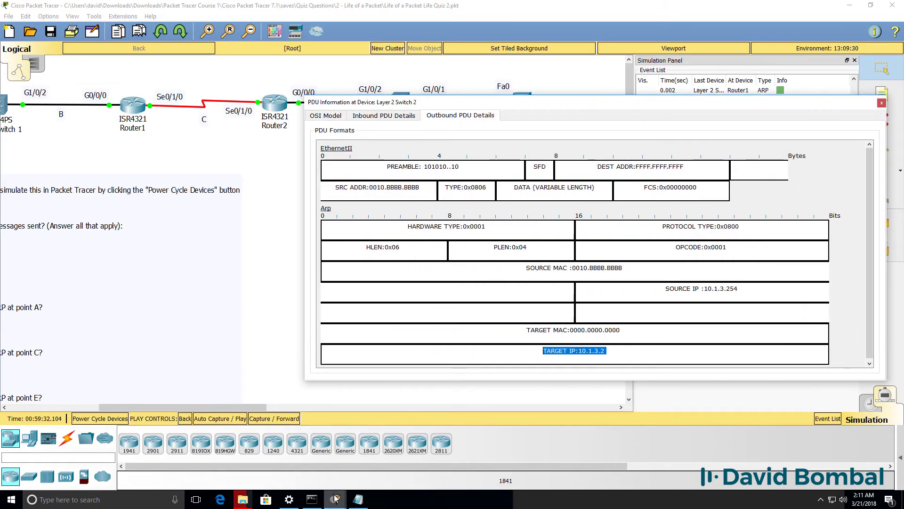
- Record PC2 as answer 4 in the notes and check it against the quiz question about point E
click(369, 500)
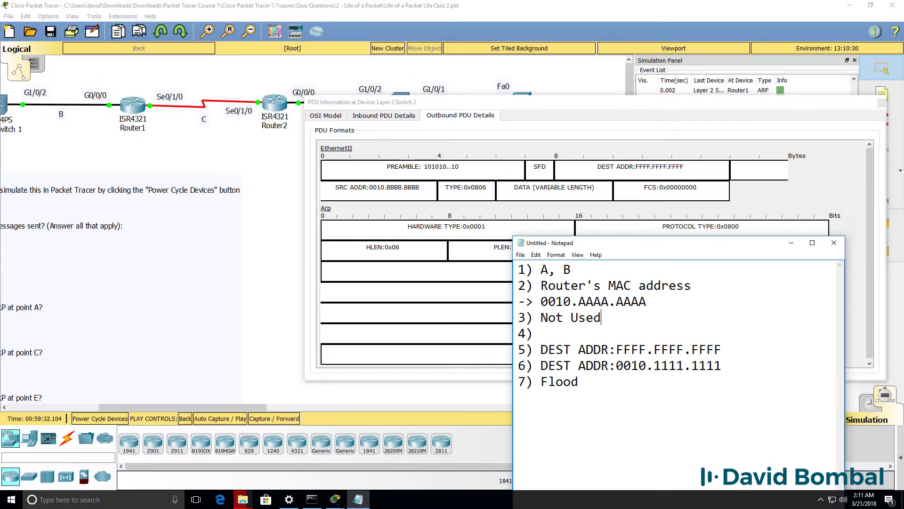
text(PC2)
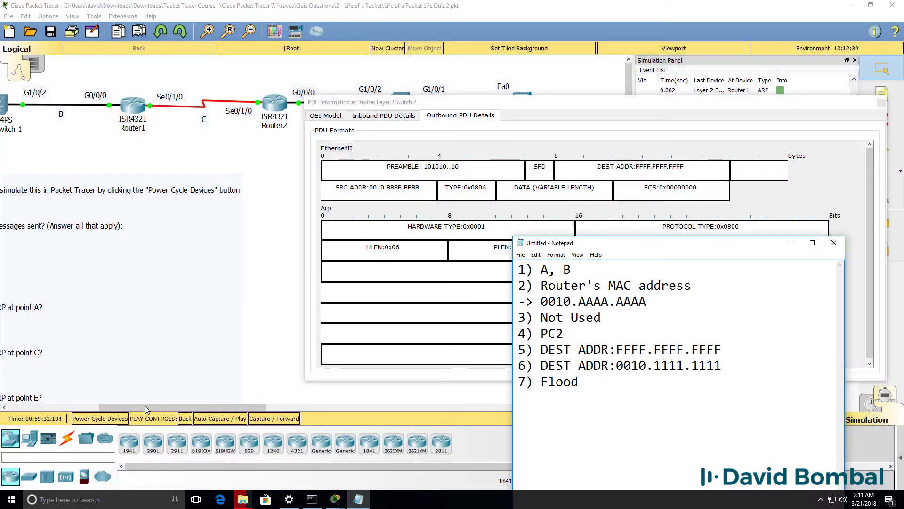
drag(145, 406, 98, 406)
scroll(118, 251, down, 3)
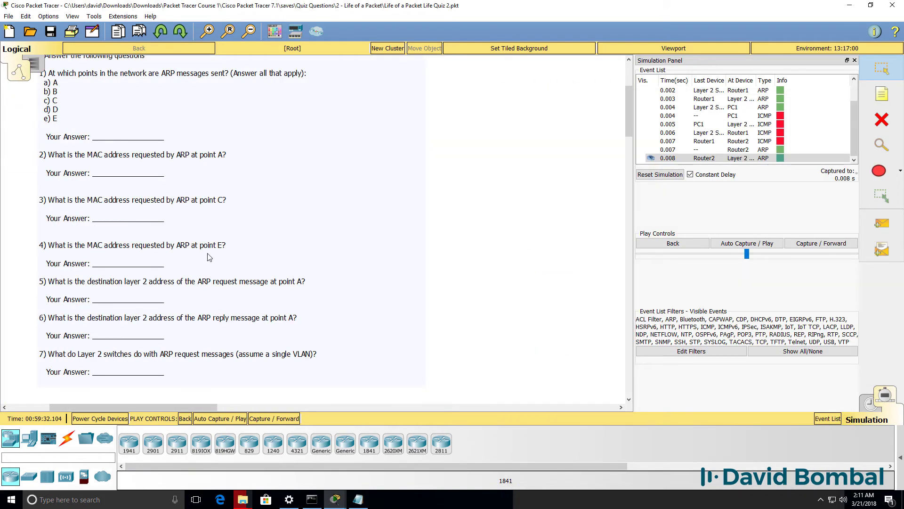
click(358, 500)
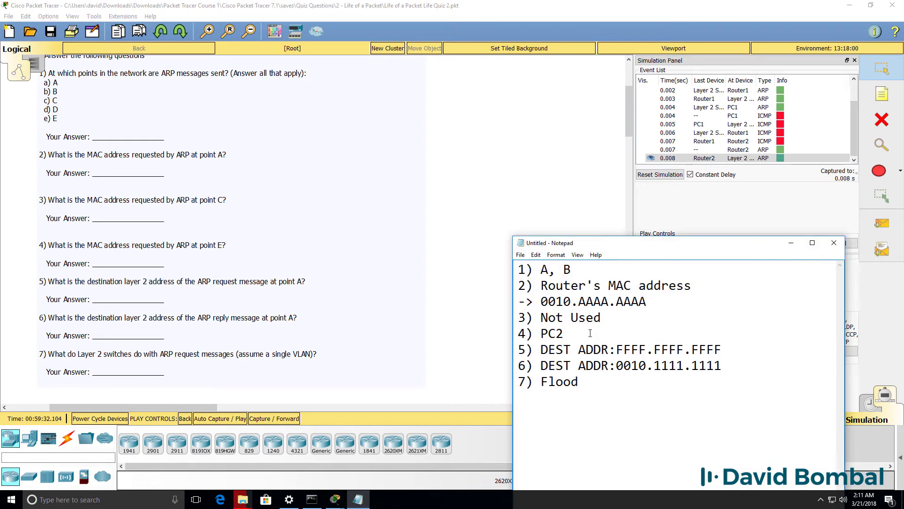
drag(564, 334, 505, 332)
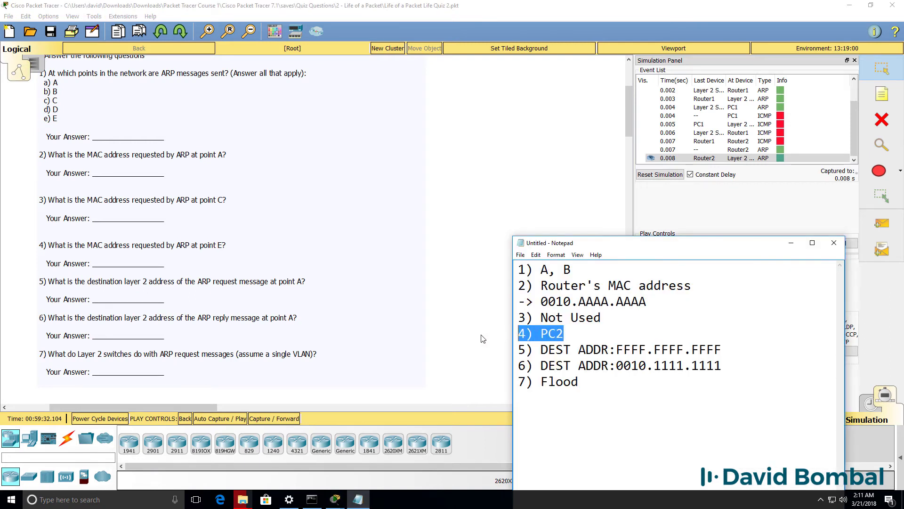
- Add points D and E to answer 1 in the notes
click(611, 268)
text(D)
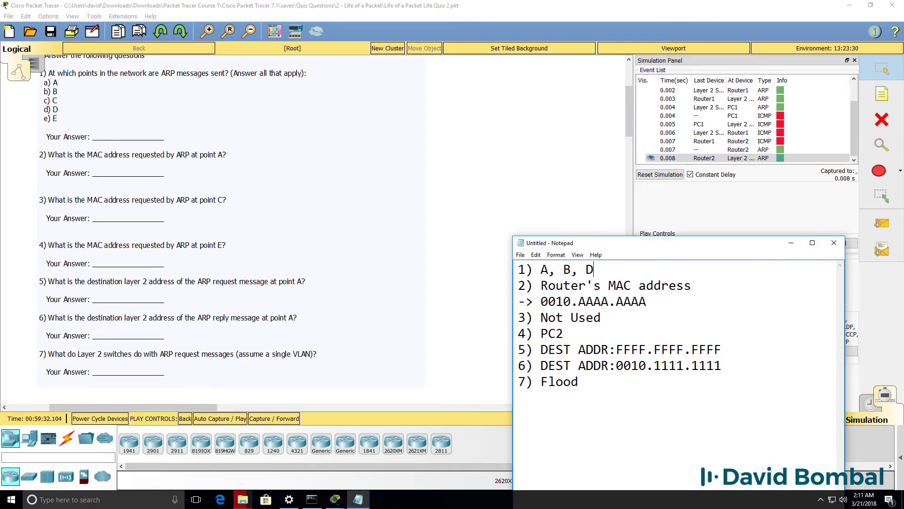
text(E)
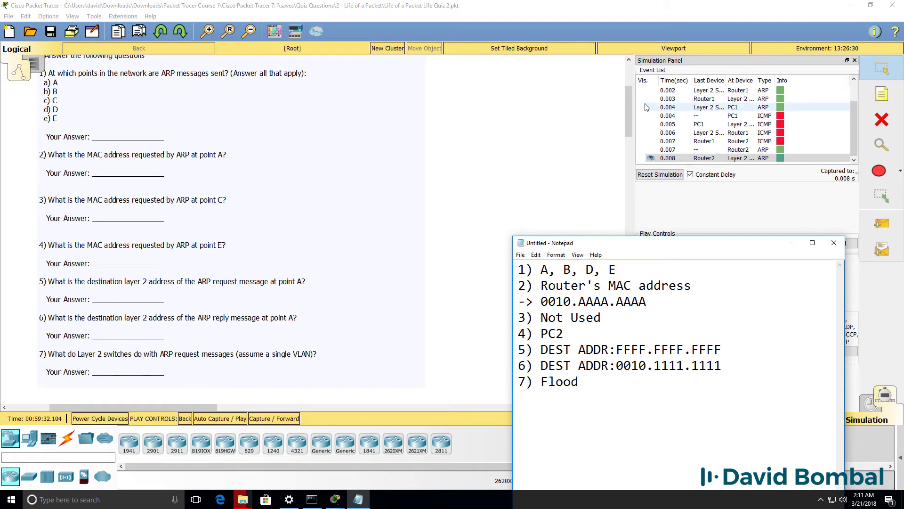
drag(616, 269, 584, 269)
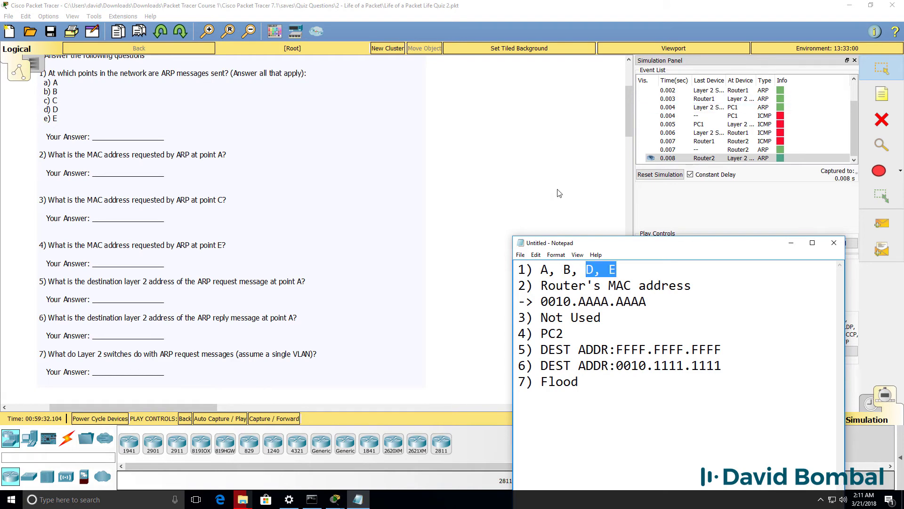
- Return to the topology, advance the simulation until the ARP request reaches PC2, and open its PDU information
drag(629, 73, 628, 62)
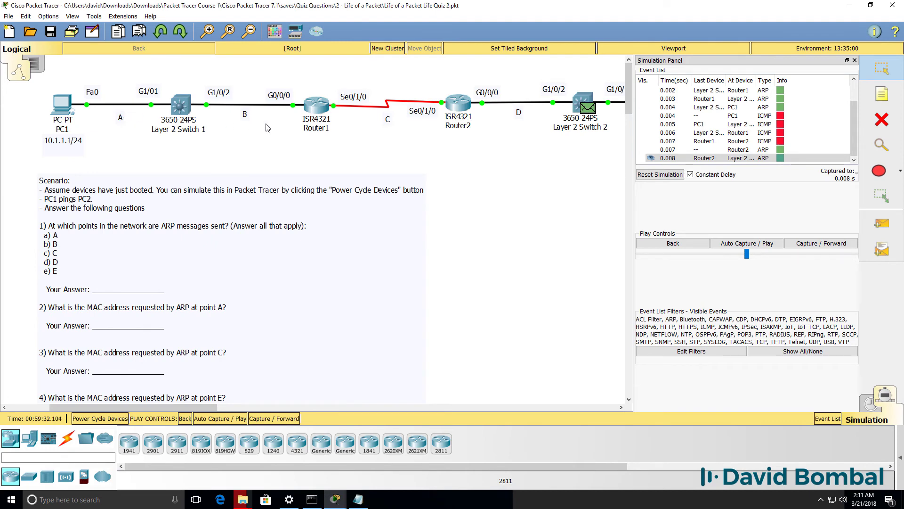
drag(198, 407, 246, 408)
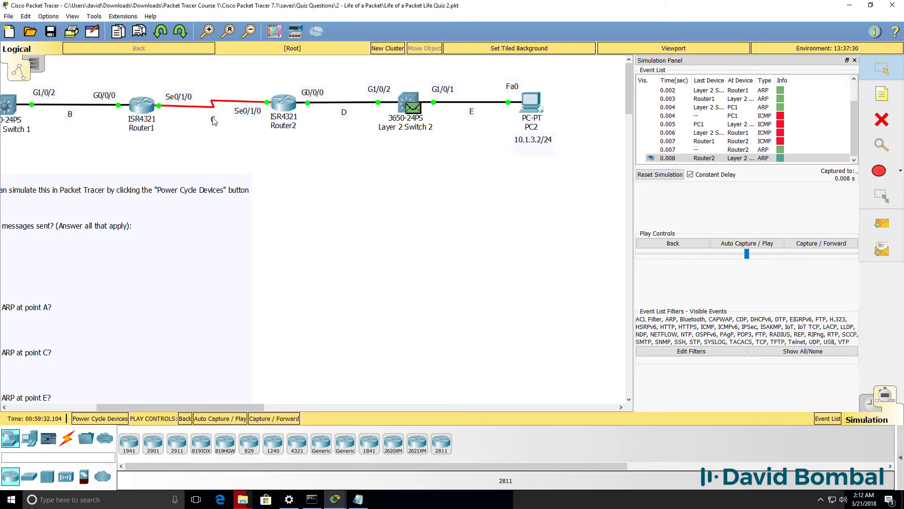
click(821, 243)
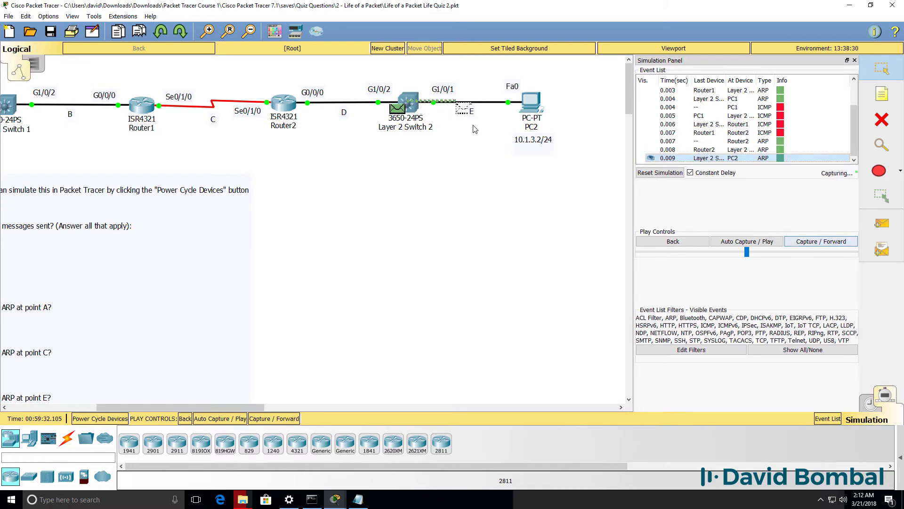
click(542, 110)
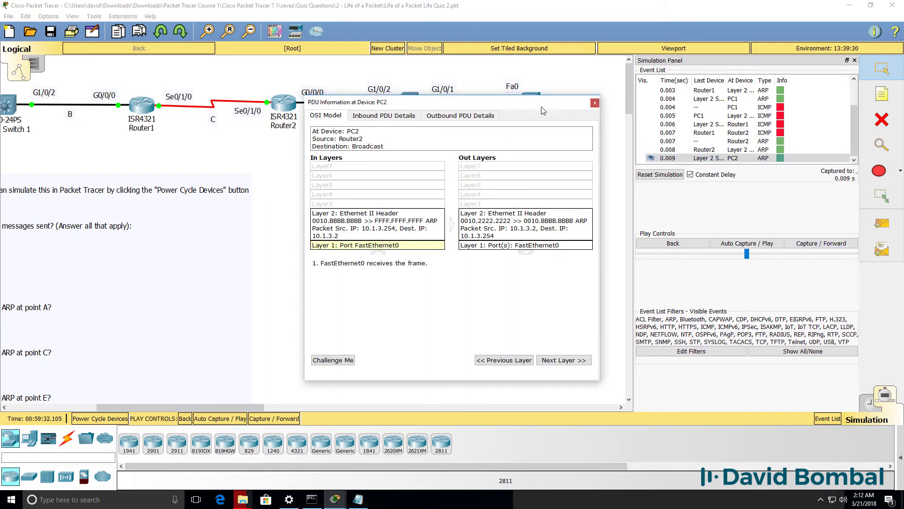
- Examine the ARP packet's inbound and outbound PDU details at PC2, checking the reply's source and destination MAC addresses
click(384, 115)
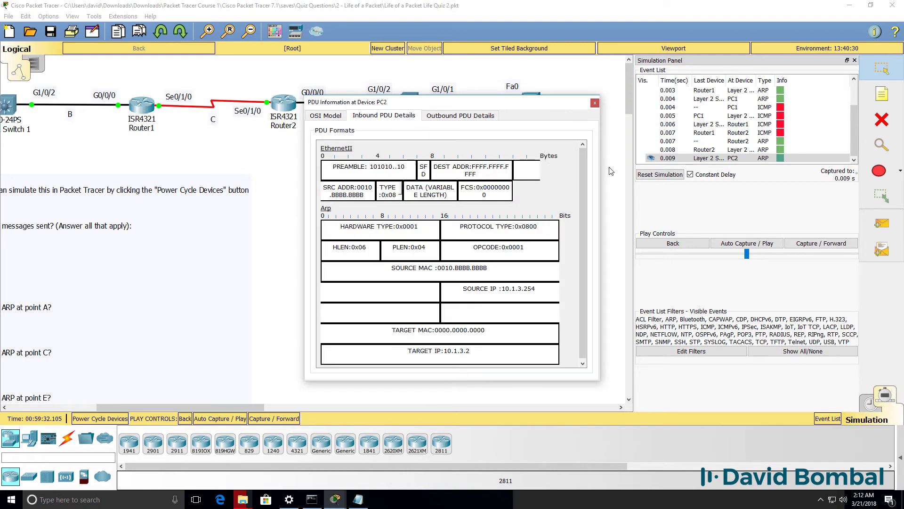
drag(602, 167, 900, 185)
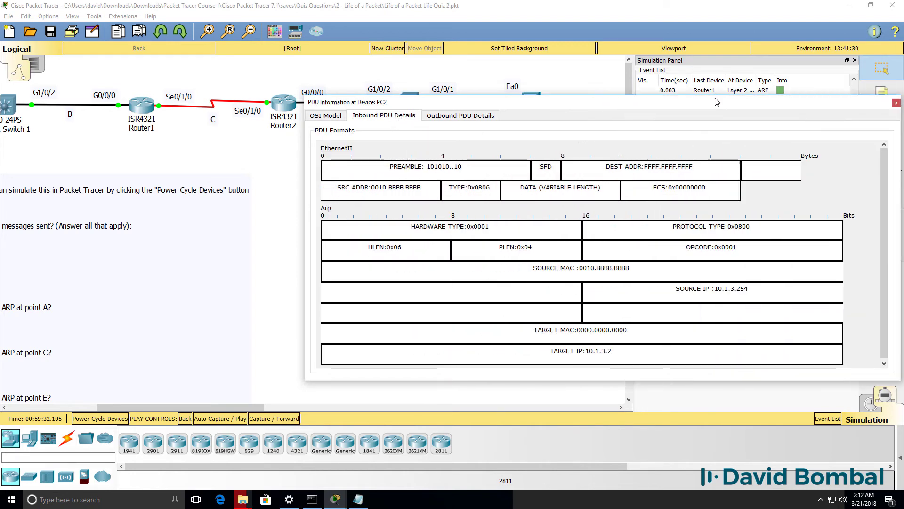
drag(717, 101, 706, 208)
click(450, 223)
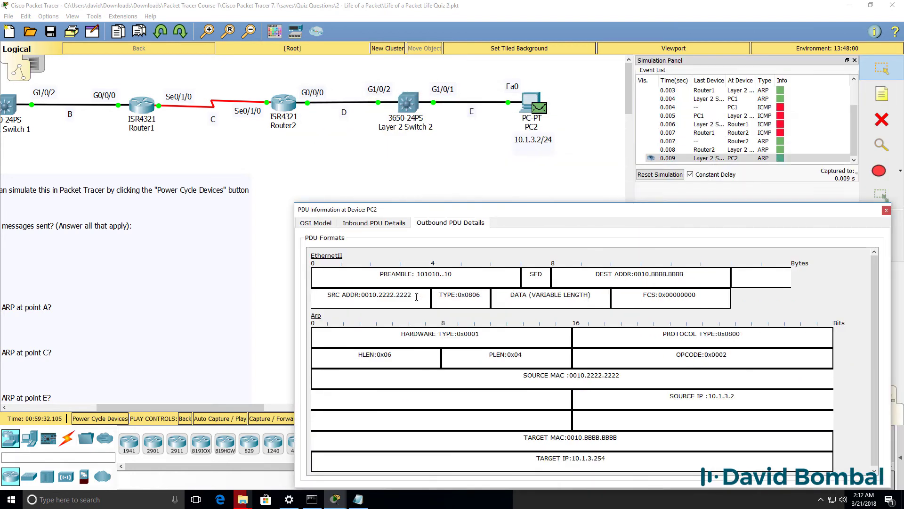
drag(417, 297, 313, 290)
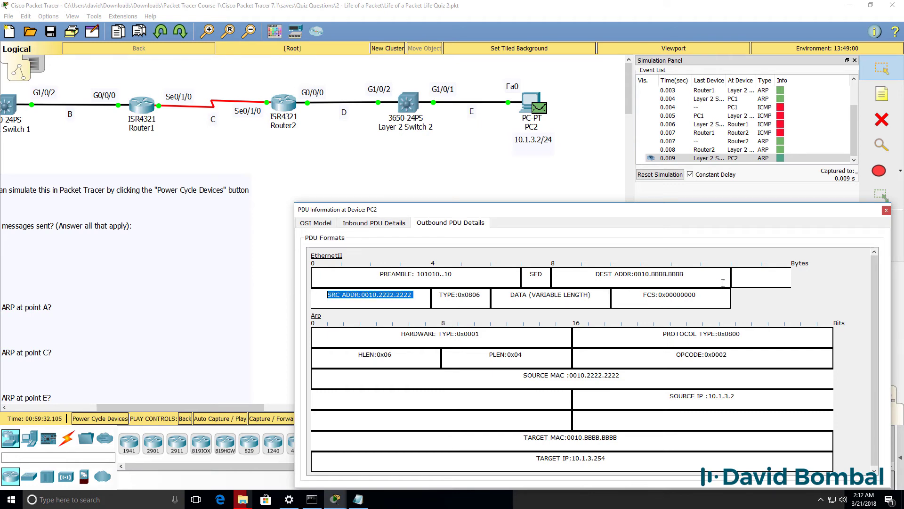
drag(713, 278, 595, 274)
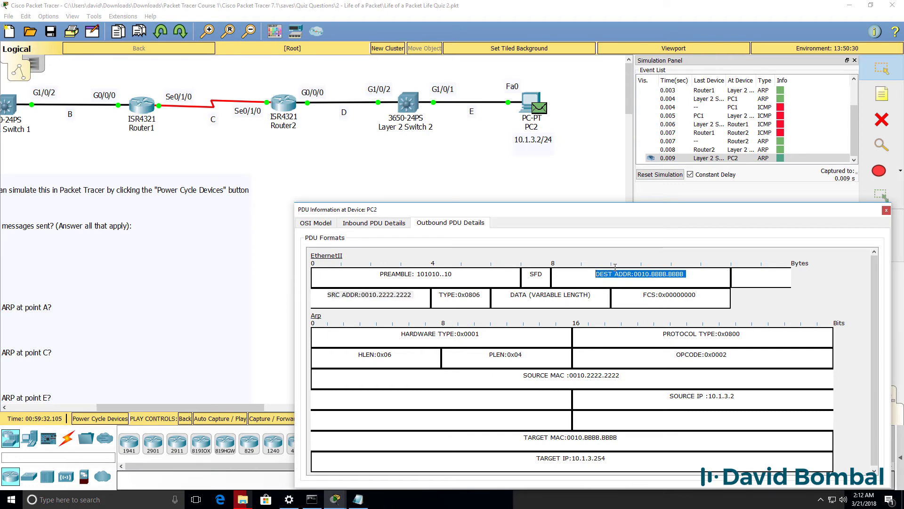
drag(592, 372, 505, 359)
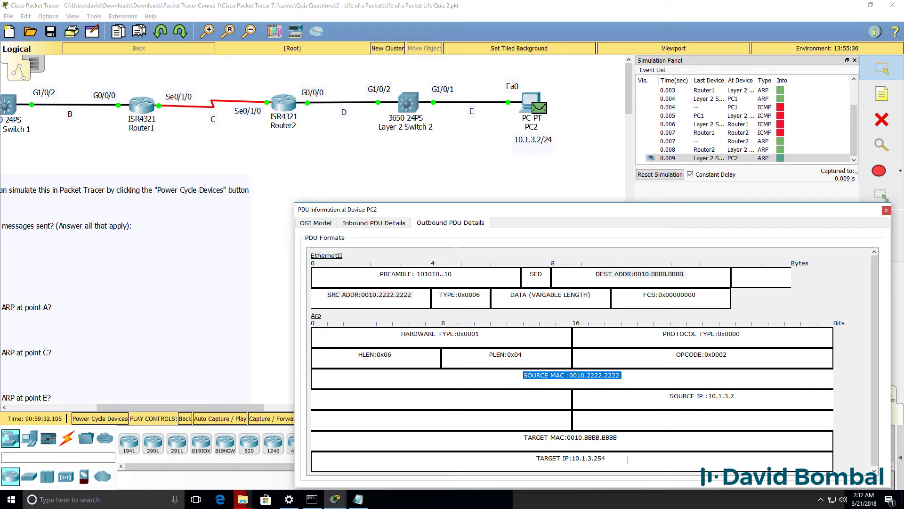
click(886, 210)
- Advance the simulation past the ARP reply until the next ping reaches Layer 2 Switch 1, and open its PDU information
click(806, 241)
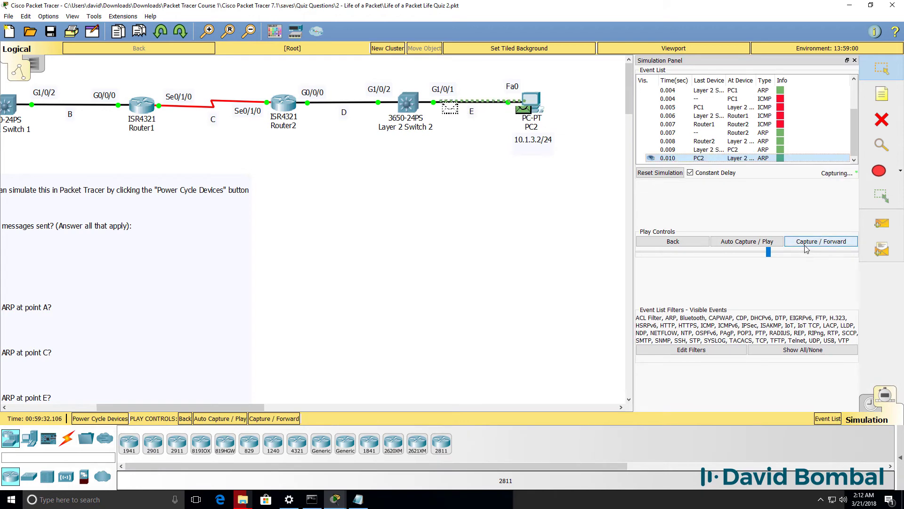
click(806, 241)
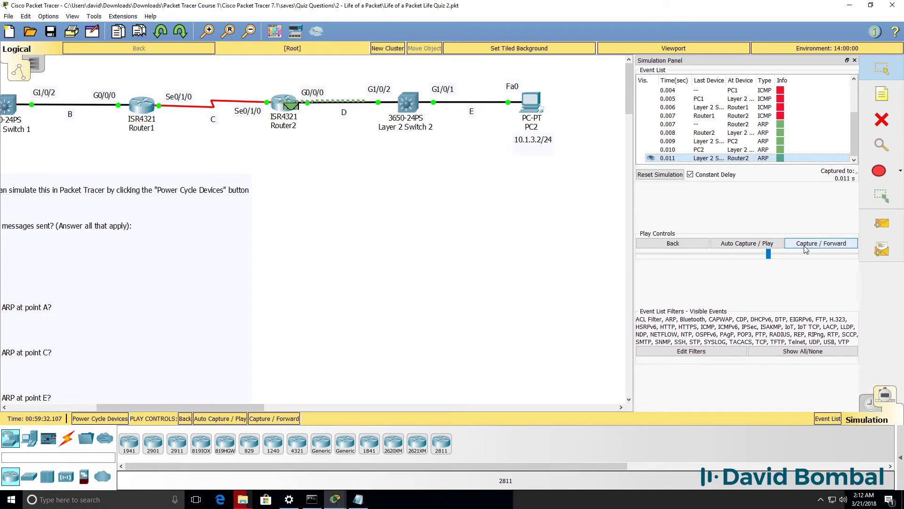
click(807, 243)
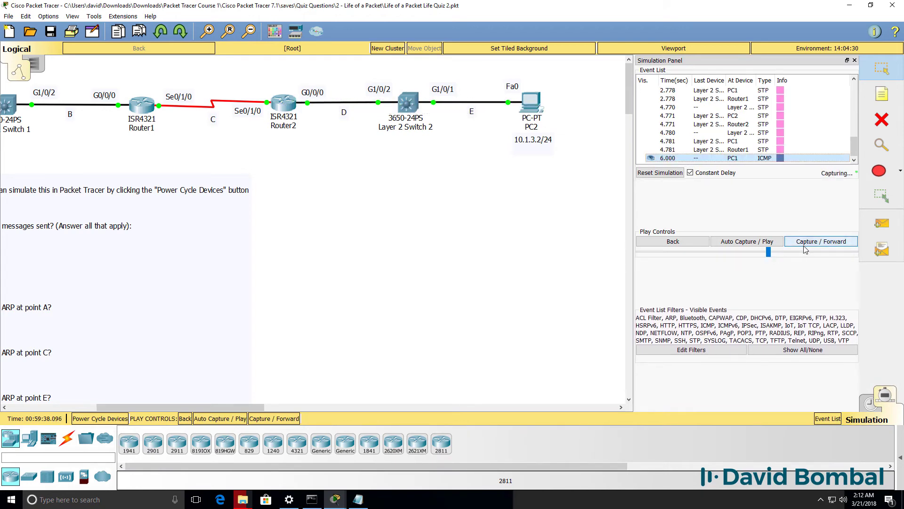
click(806, 243)
drag(210, 405, 167, 406)
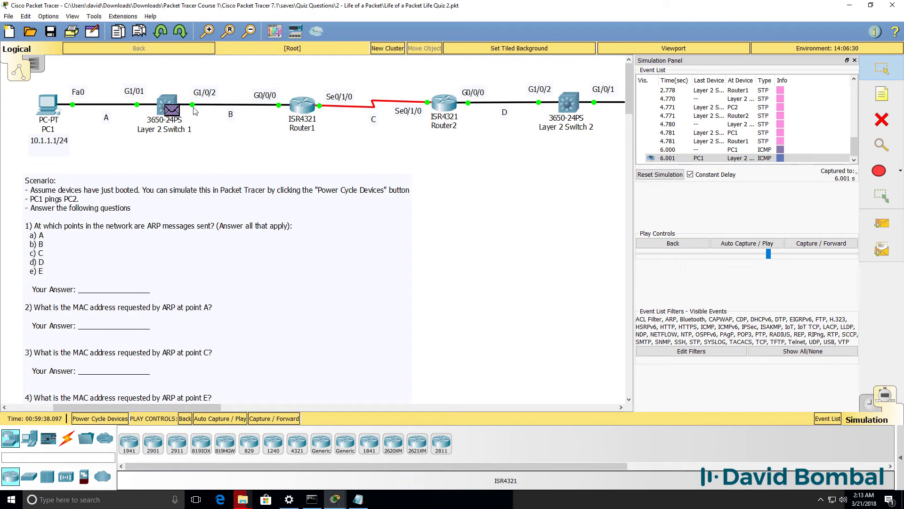
click(172, 110)
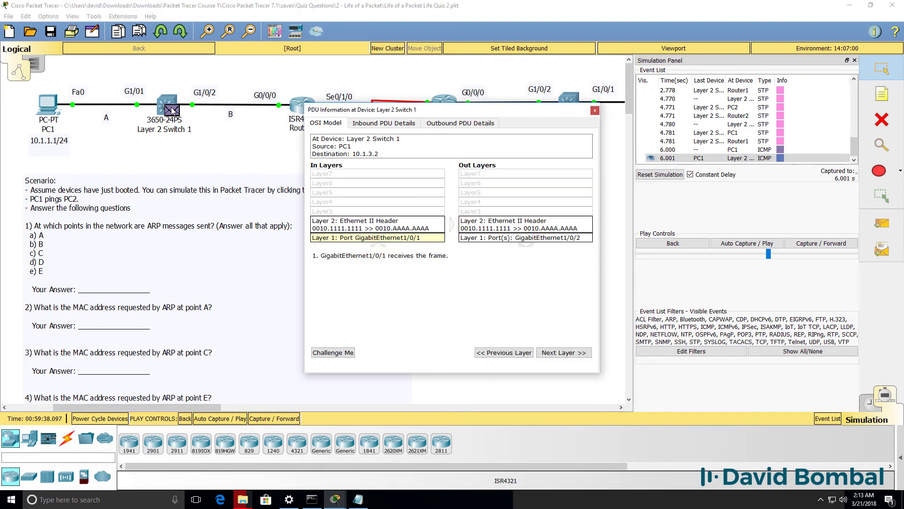
- Close the PDU information and advance the simulation through both routers until PC2's ICMP reply reaches Layer 2 Switch 2
click(819, 245)
click(820, 245)
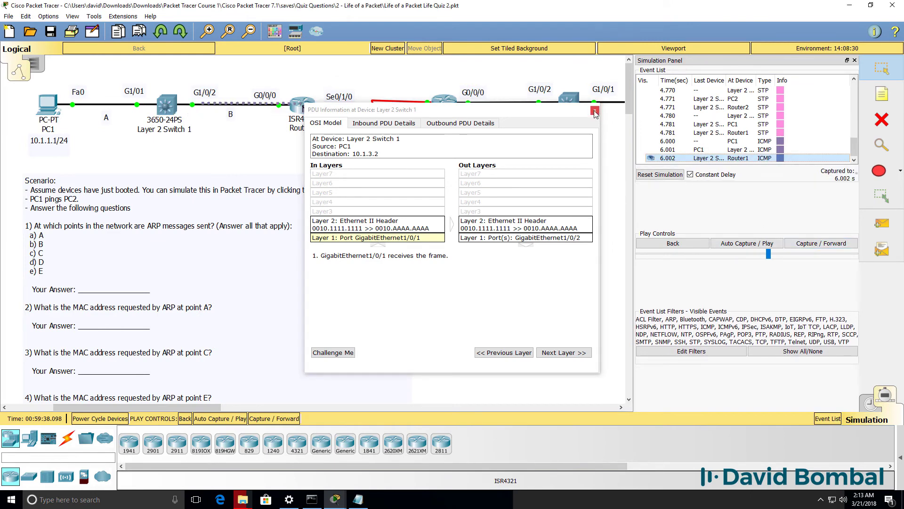
click(818, 245)
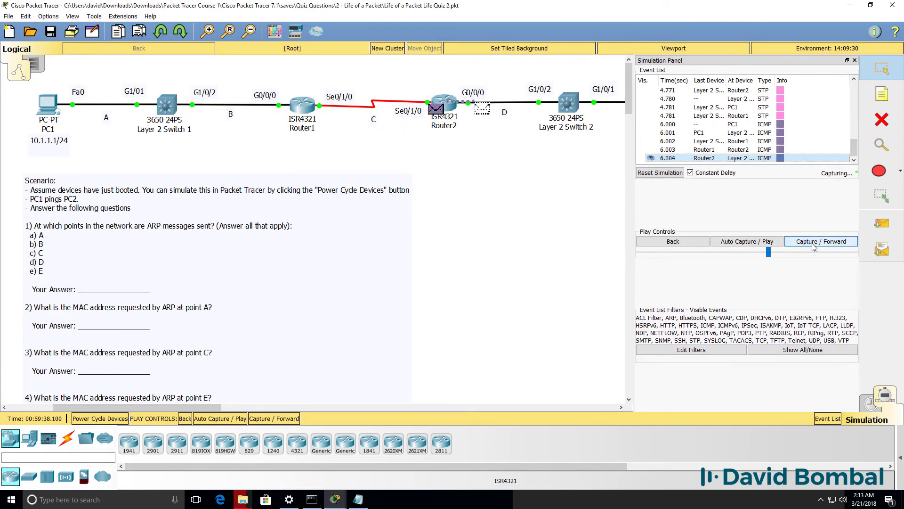
click(815, 243)
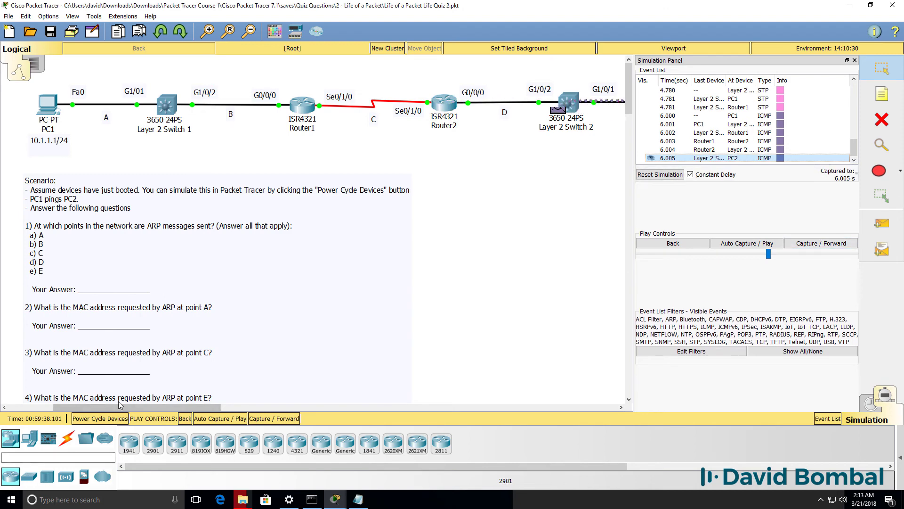
click(825, 246)
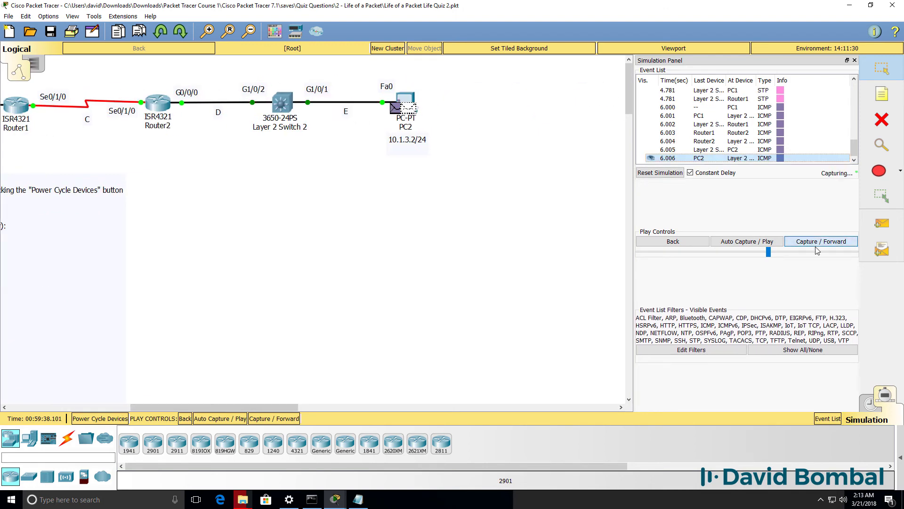
- View the inbound PDU details of the ICMP packet at Layer 2 Switch 2, then close them
click(287, 110)
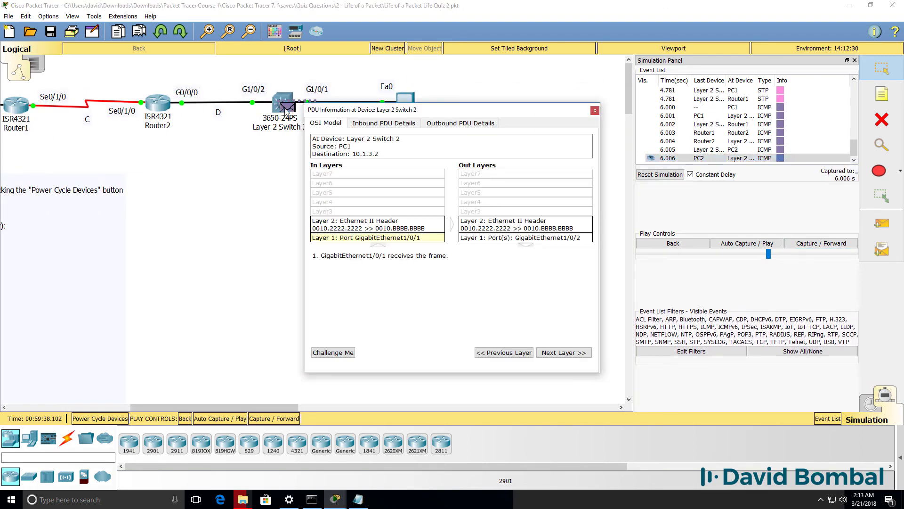
click(375, 123)
drag(599, 200, 900, 200)
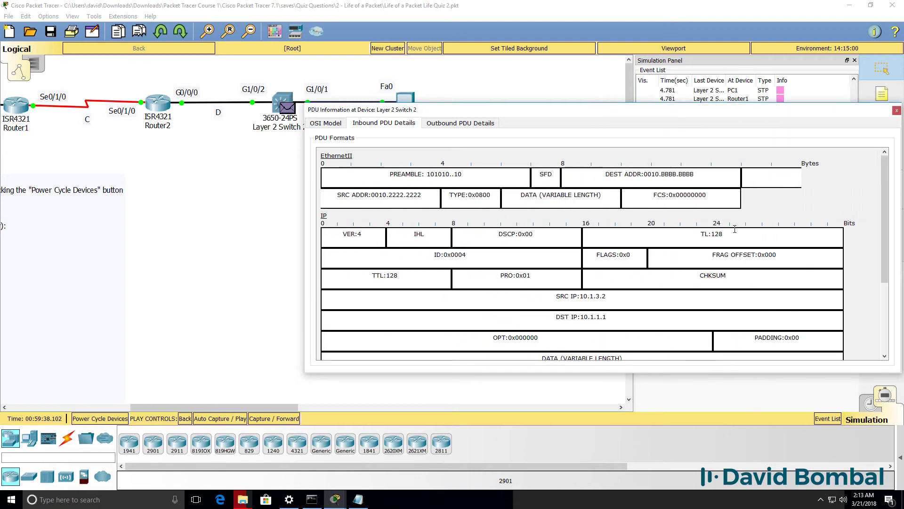
drag(556, 115, 534, 205)
click(682, 234)
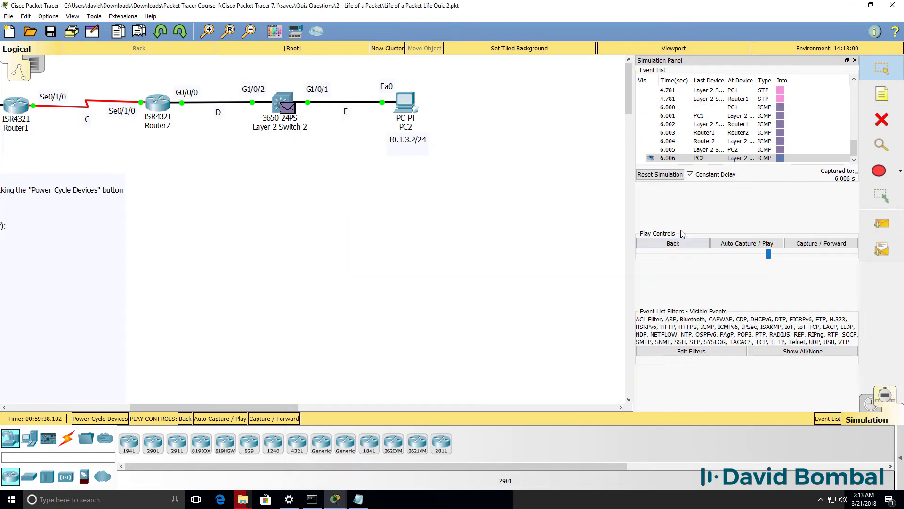
- Step the simulation back one event and open the inbound details of the ICMP request at PC2
click(679, 243)
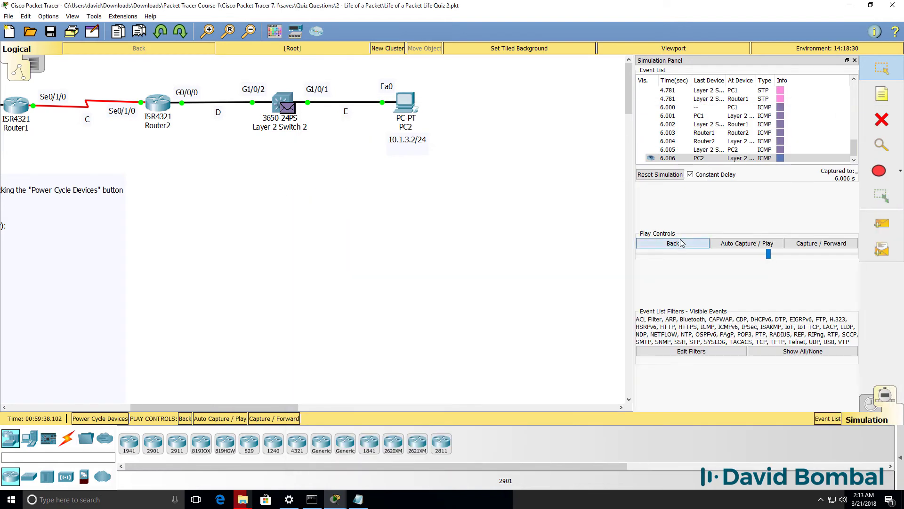
click(414, 109)
click(396, 119)
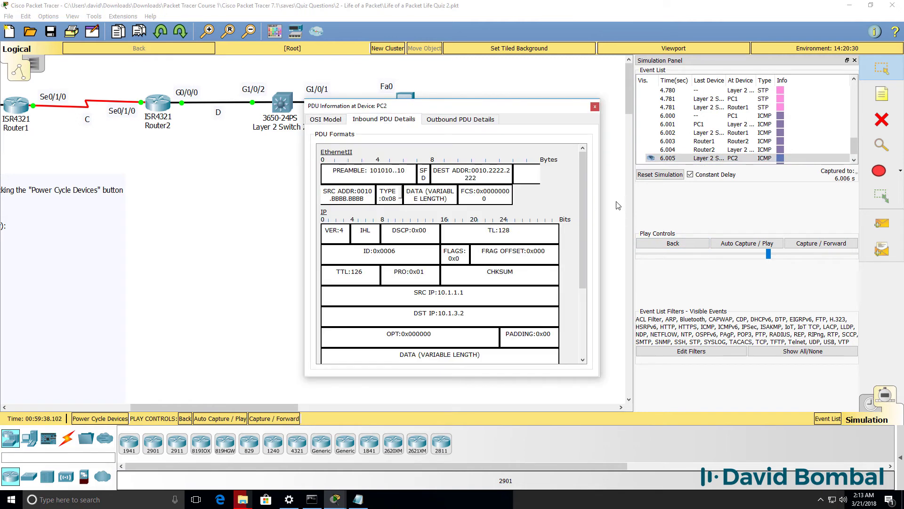
drag(602, 199, 899, 200)
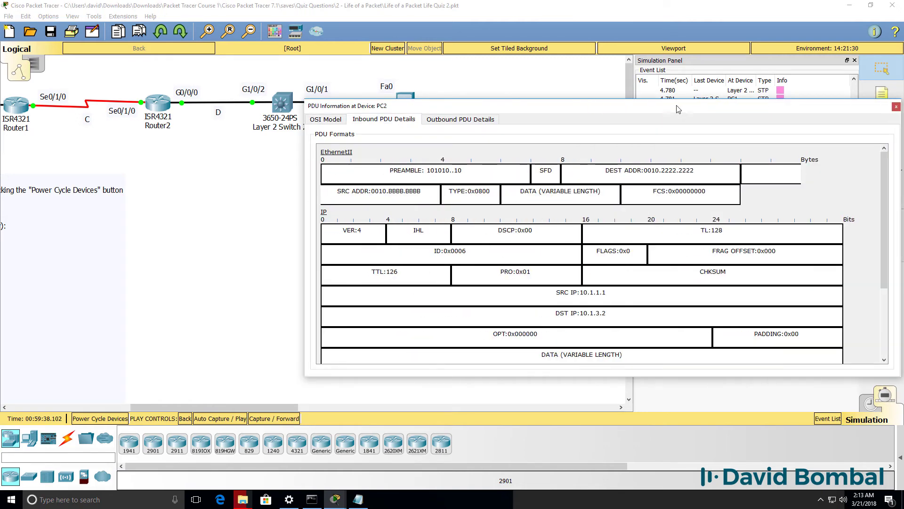
drag(676, 109, 595, 199)
- Check the source and destination IP and MAC addresses of the ICMP request arriving at PC2
triple_click(402, 375)
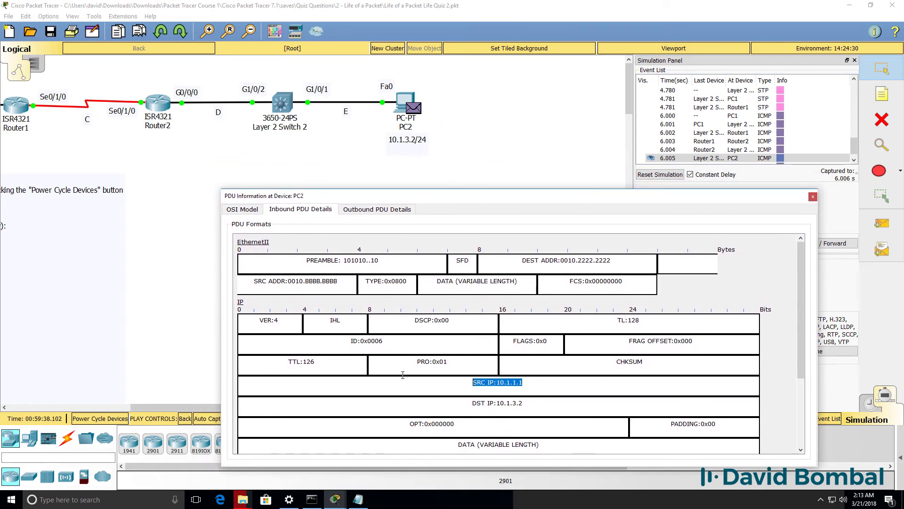
triple_click(420, 399)
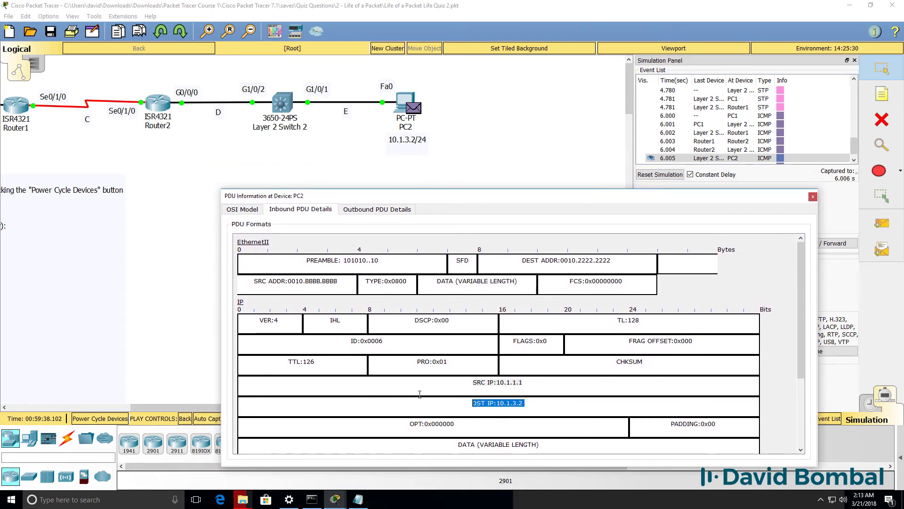
triple_click(347, 282)
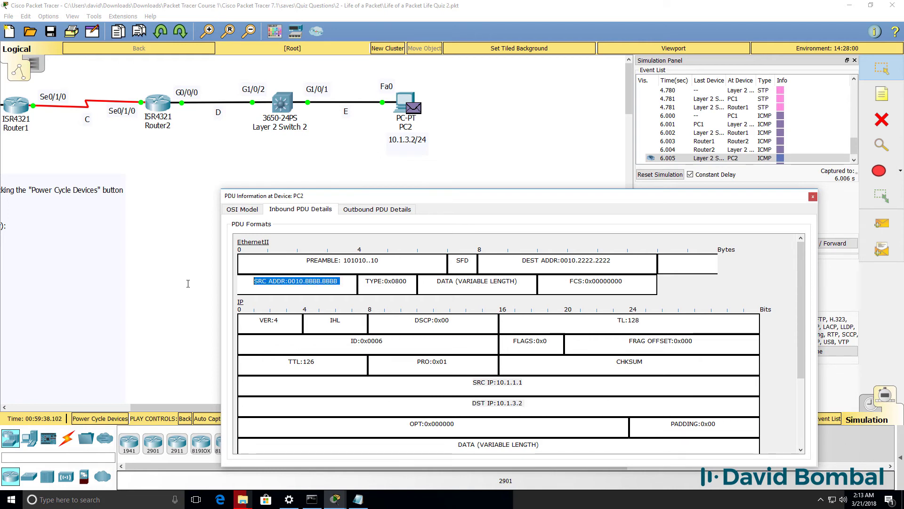
triple_click(629, 260)
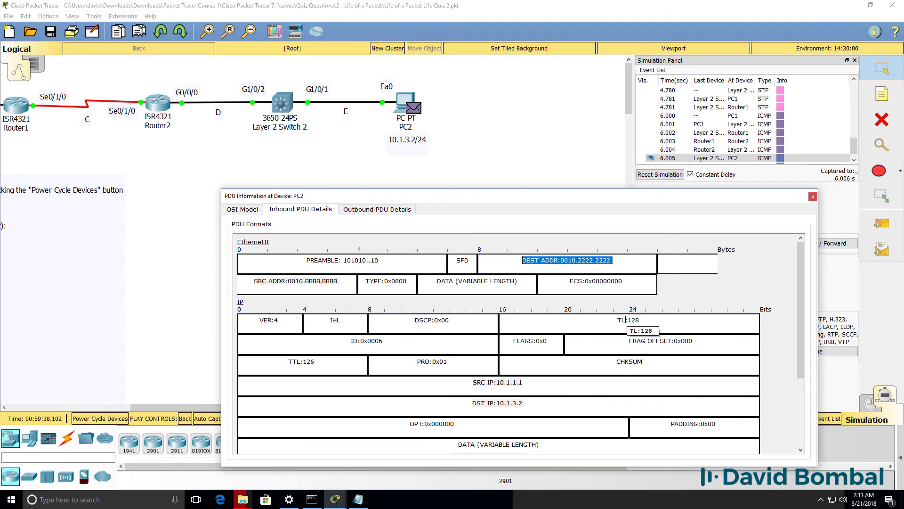
scroll(603, 367, down, 3)
scroll(603, 367, down, 2)
click(813, 197)
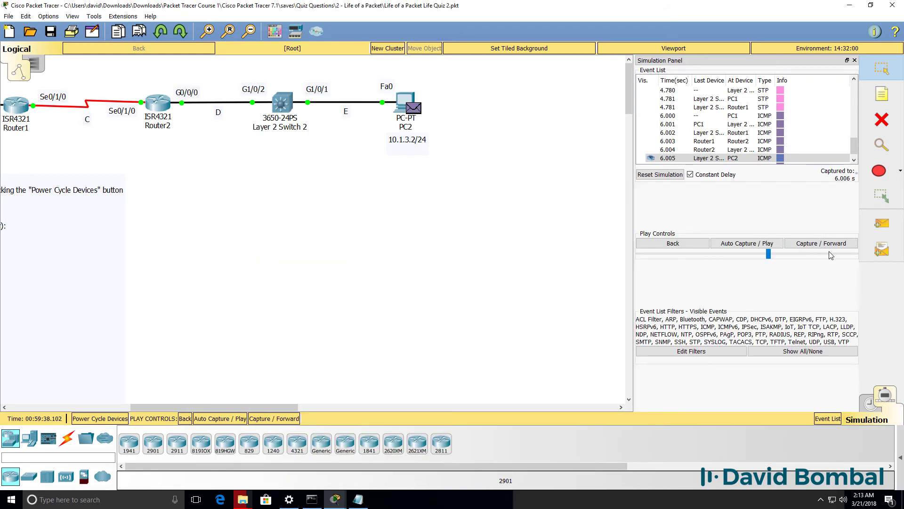
- Advance the simulation one event and open the inbound details of the ICMP reply at Layer 2 Switch 2
click(823, 243)
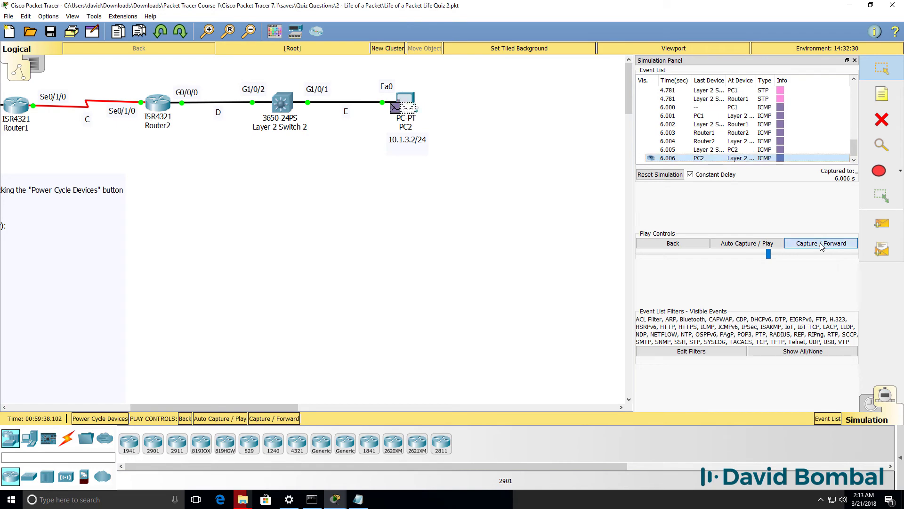
click(286, 109)
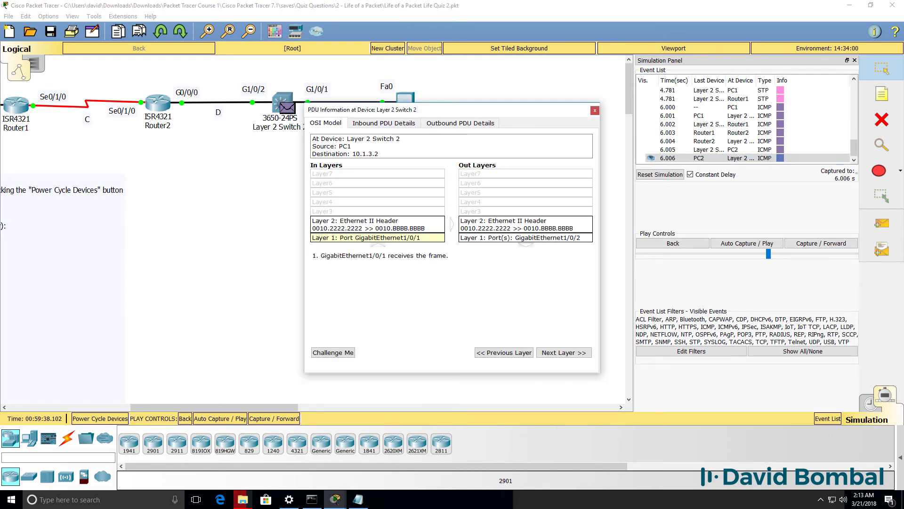
drag(424, 113, 406, 200)
drag(581, 230, 852, 231)
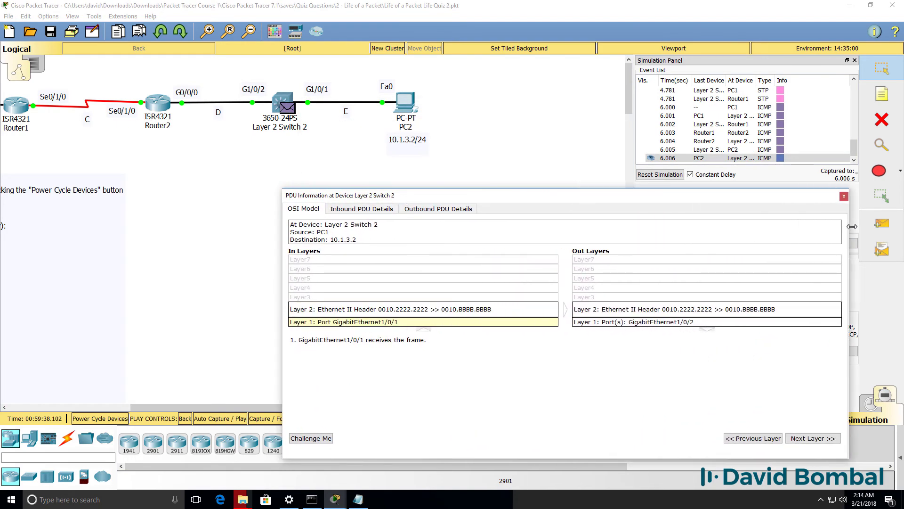
click(362, 209)
- Check the source and destination MAC and IP addresses of the ICMP reply at Layer 2 Switch 2
drag(303, 289, 289, 280)
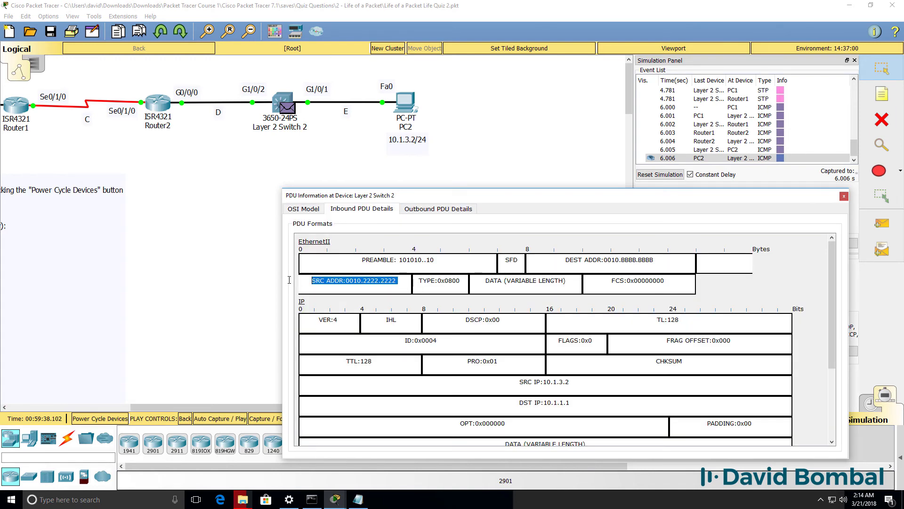
drag(655, 260, 557, 258)
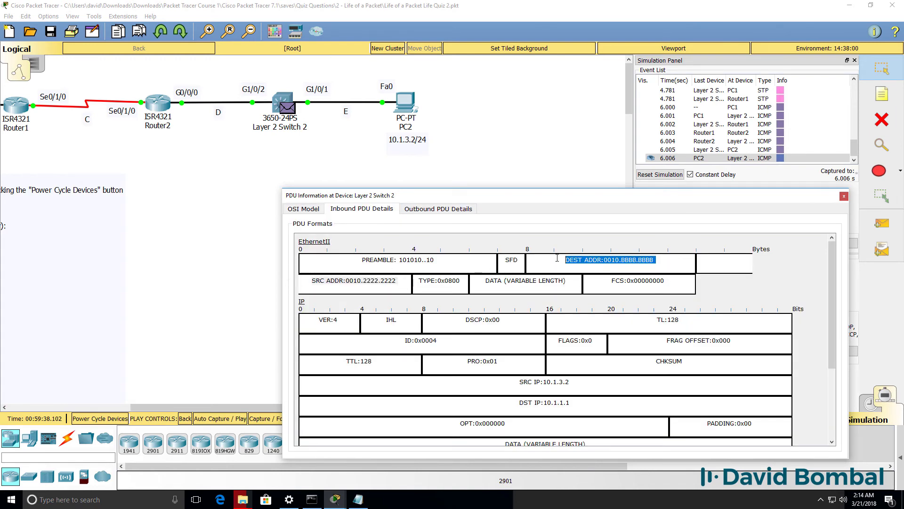
scroll(540, 259, down, 3)
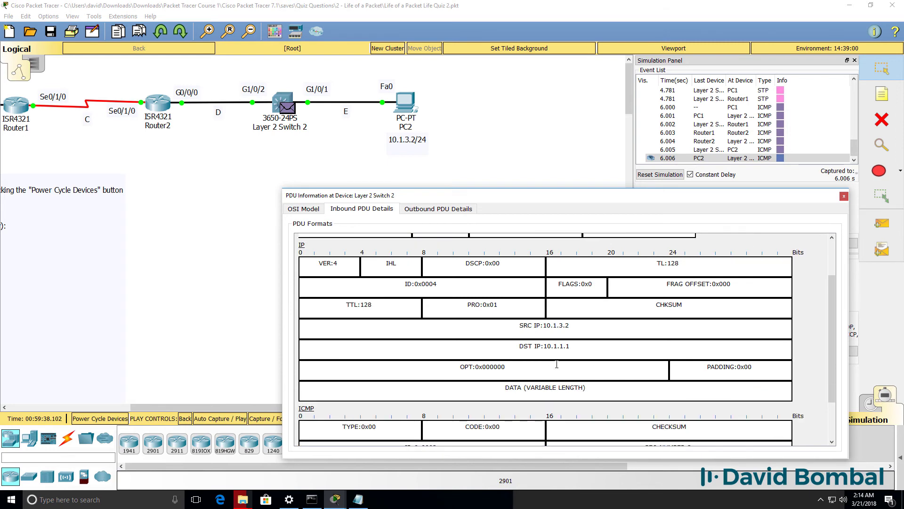
drag(572, 326, 510, 336)
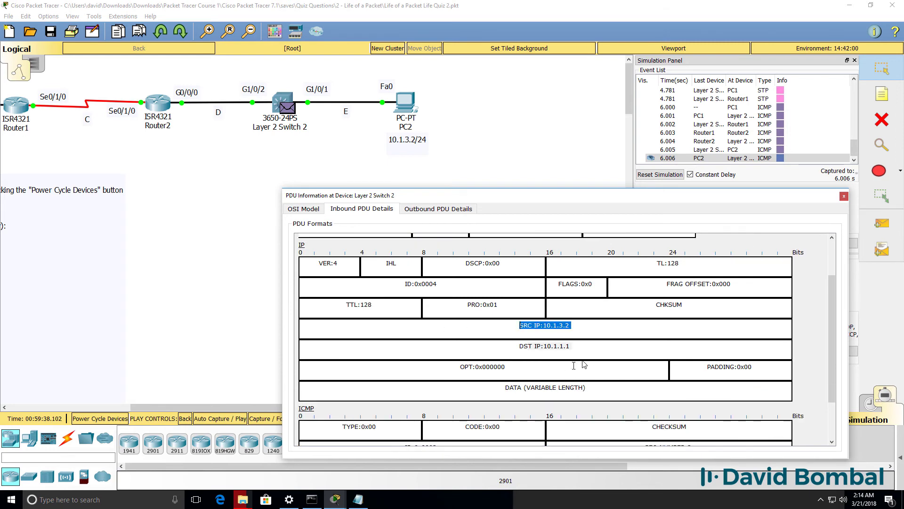
drag(576, 351, 479, 345)
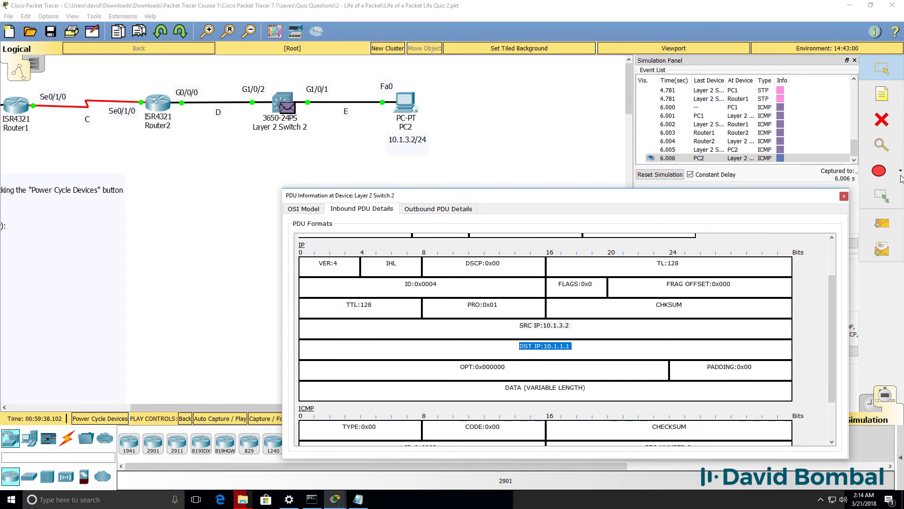
click(844, 196)
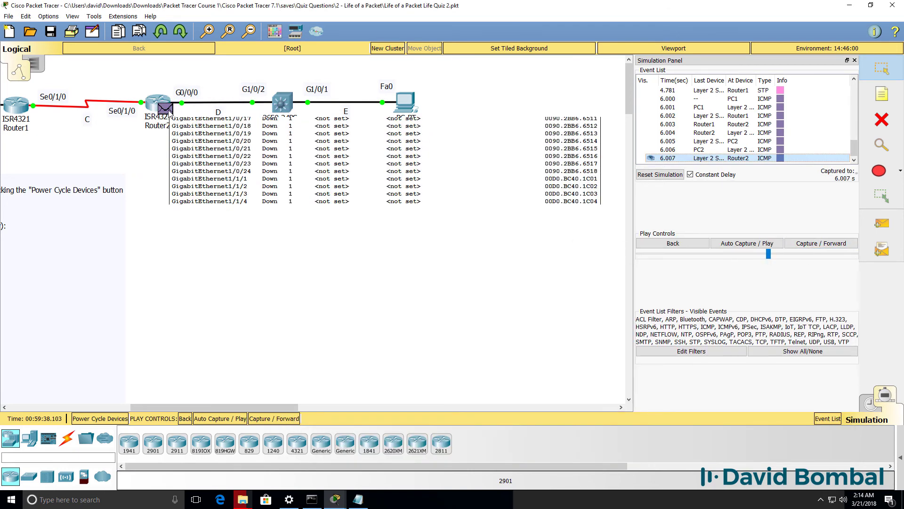
- Check the source and destination MAC addresses of the ICMP reply arriving at Router2 and view its outbound PDU details
click(169, 107)
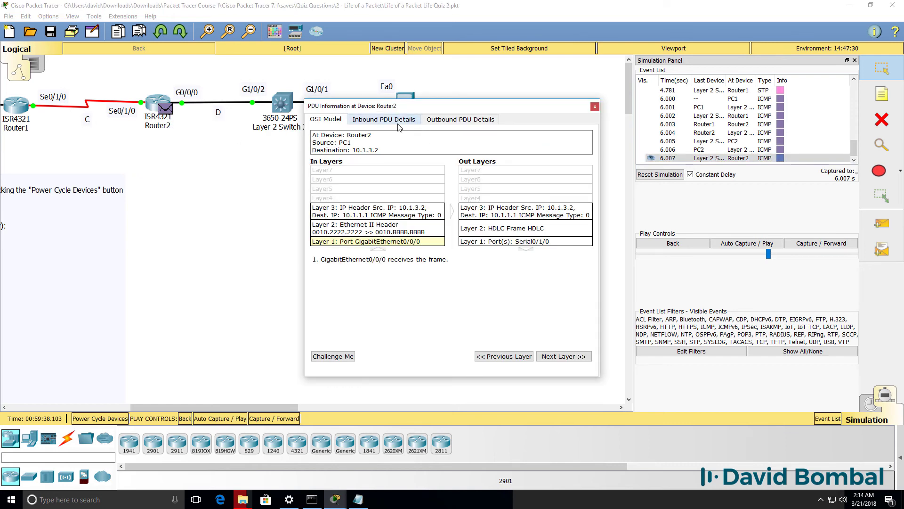
click(413, 120)
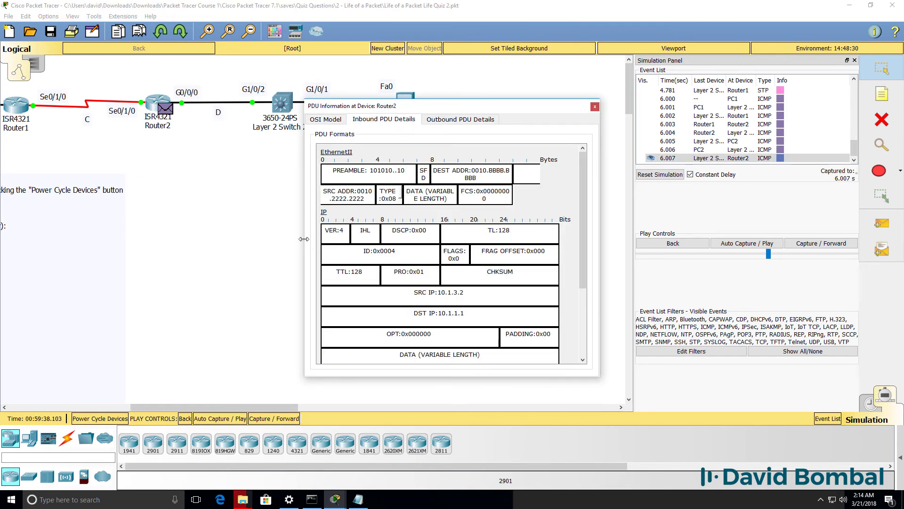
drag(305, 240, 72, 237)
drag(346, 111, 411, 205)
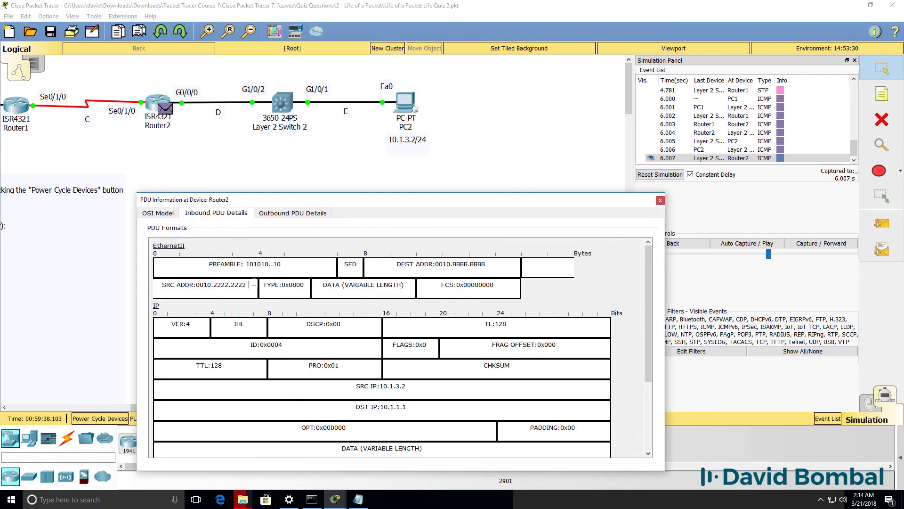
drag(163, 285, 248, 284)
drag(398, 264, 488, 265)
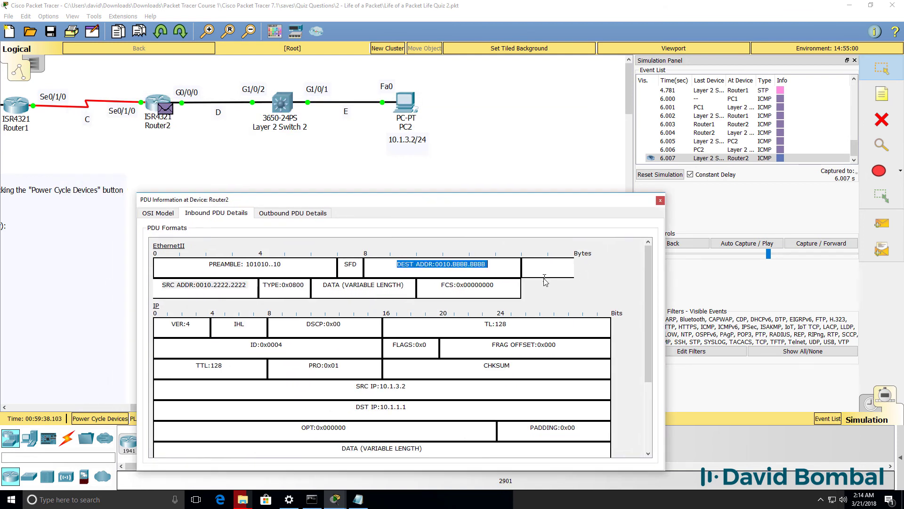
click(273, 218)
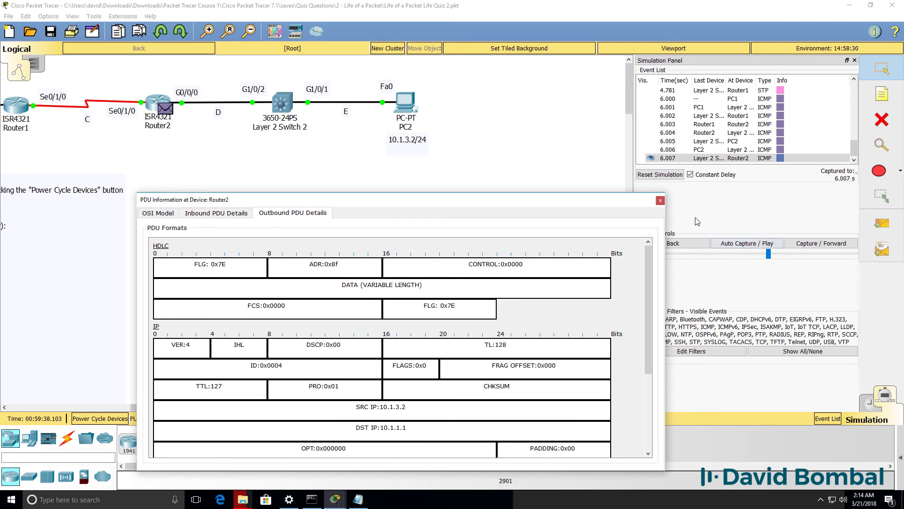
click(660, 200)
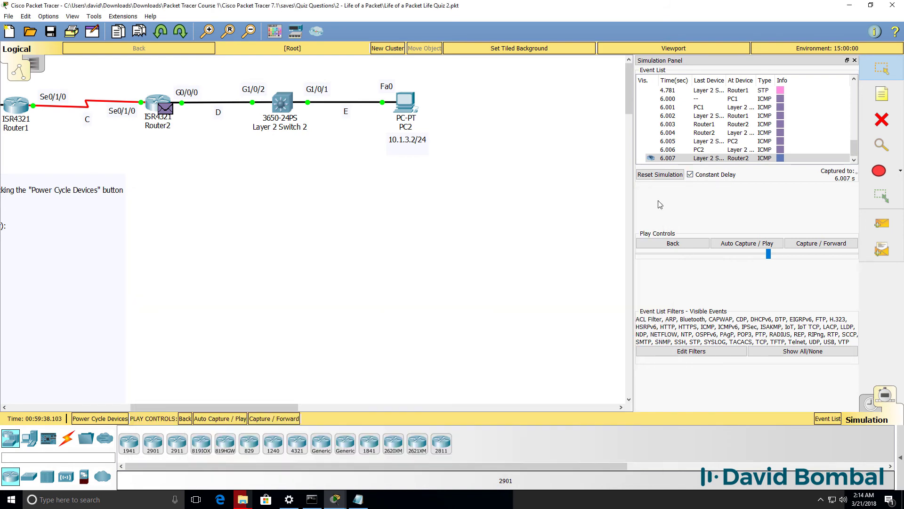
- Advance the simulation one event and check the inbound source and destination IP addresses of the ICMP reply at Router1
click(819, 245)
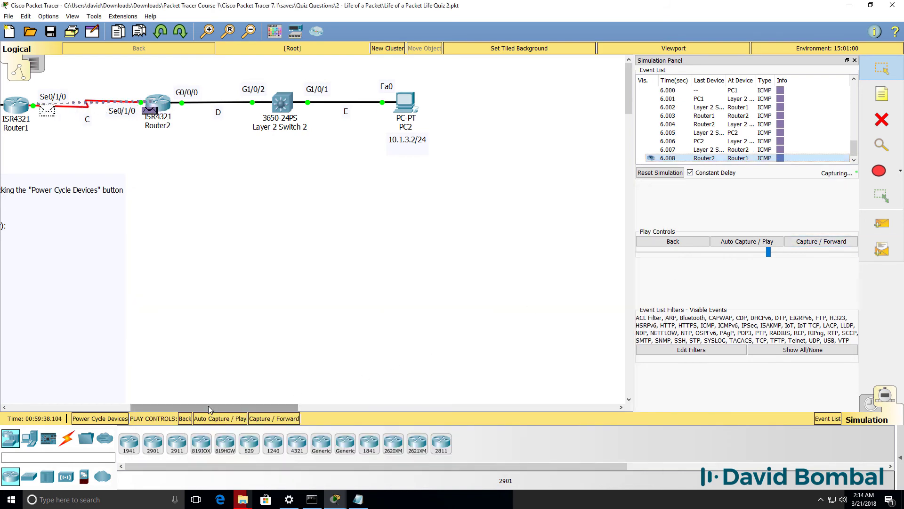
drag(208, 405, 83, 408)
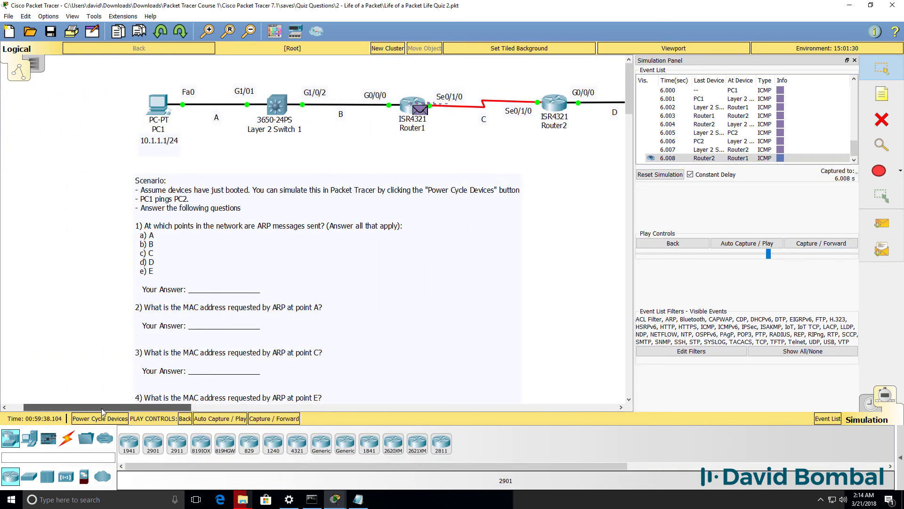
click(419, 112)
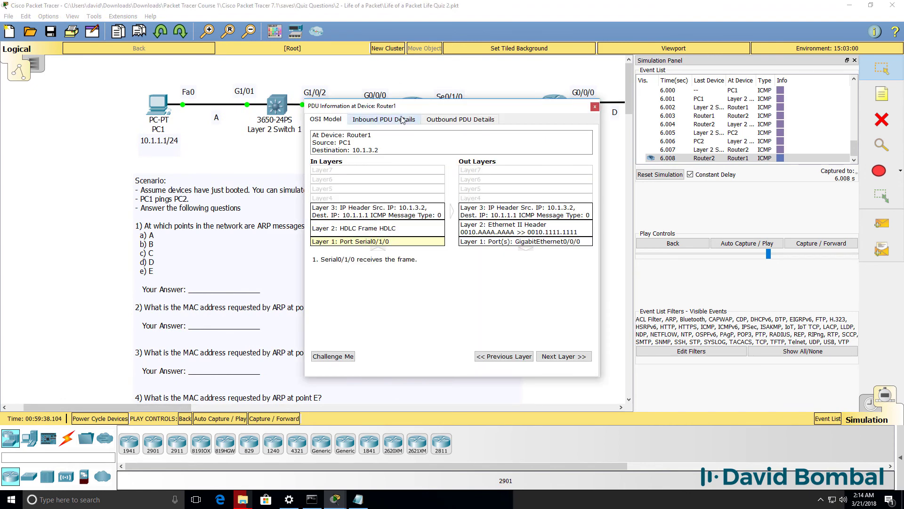
drag(419, 103, 419, 188)
click(398, 200)
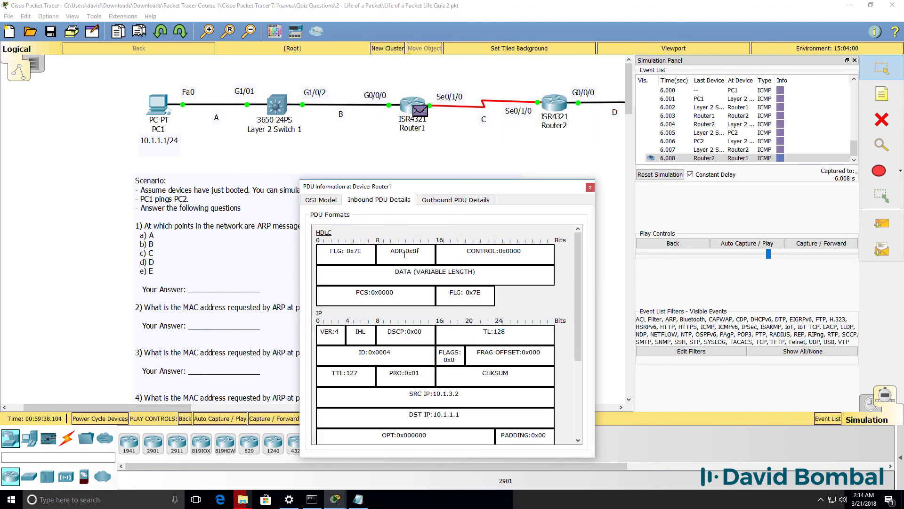
drag(595, 254, 900, 254)
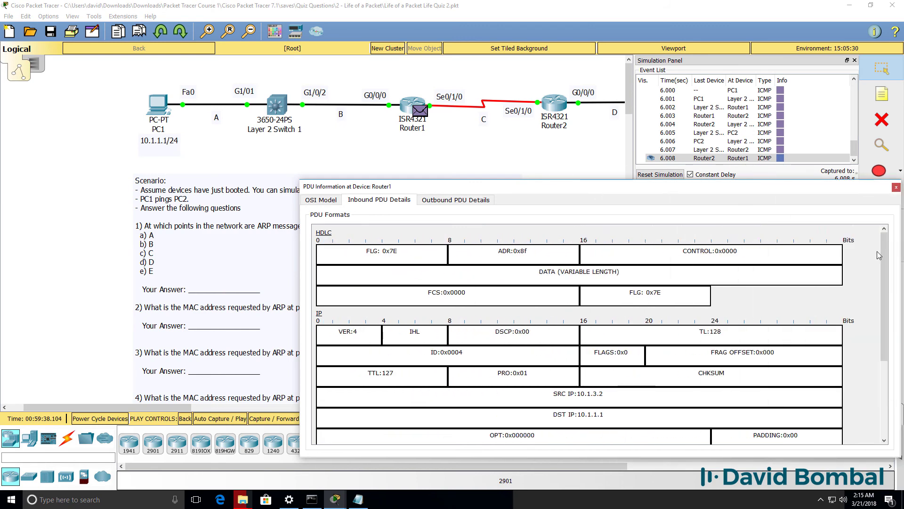
triple_click(492, 392)
triple_click(631, 419)
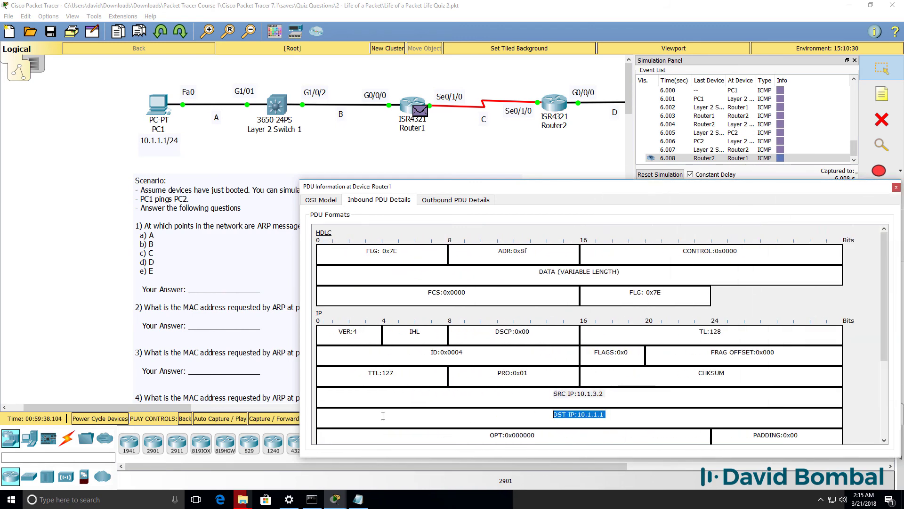
- Check the destination and source MAC and IP addresses in Router1's outbound ICMP reply details
click(454, 201)
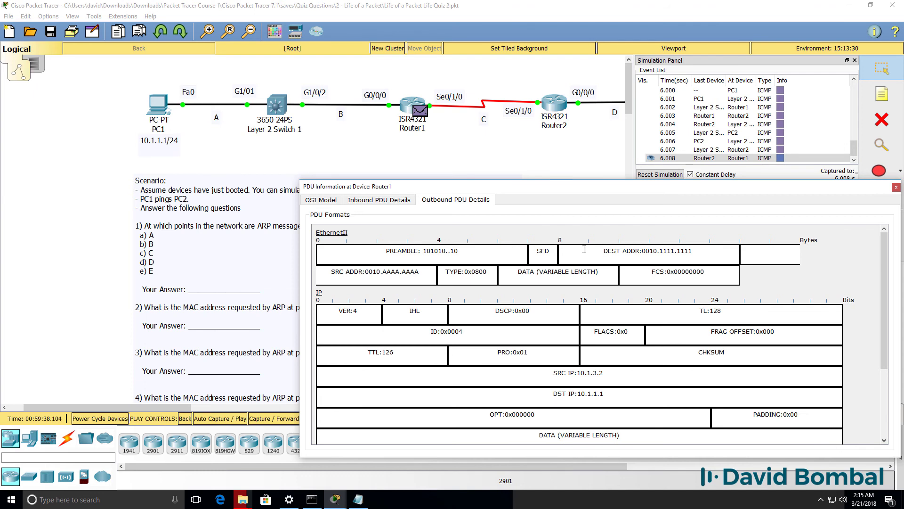
triple_click(648, 250)
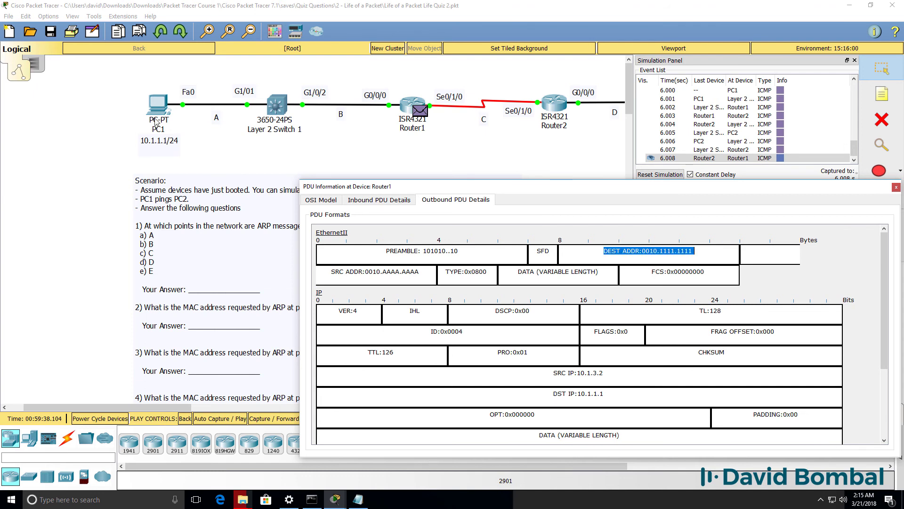
click(421, 271)
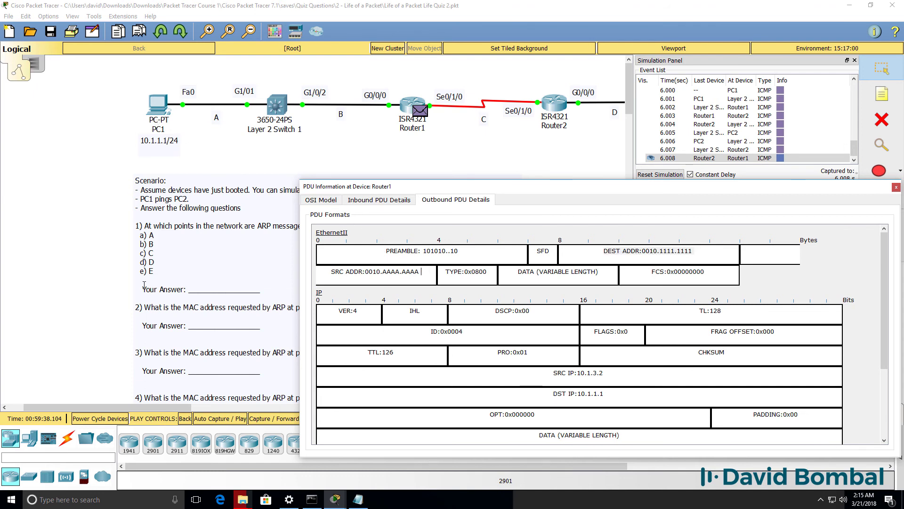
triple_click(422, 272)
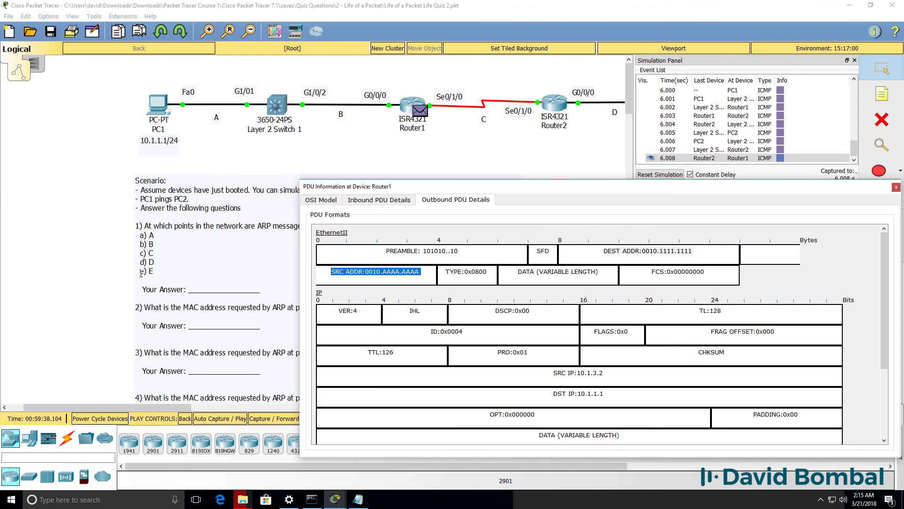
triple_click(606, 375)
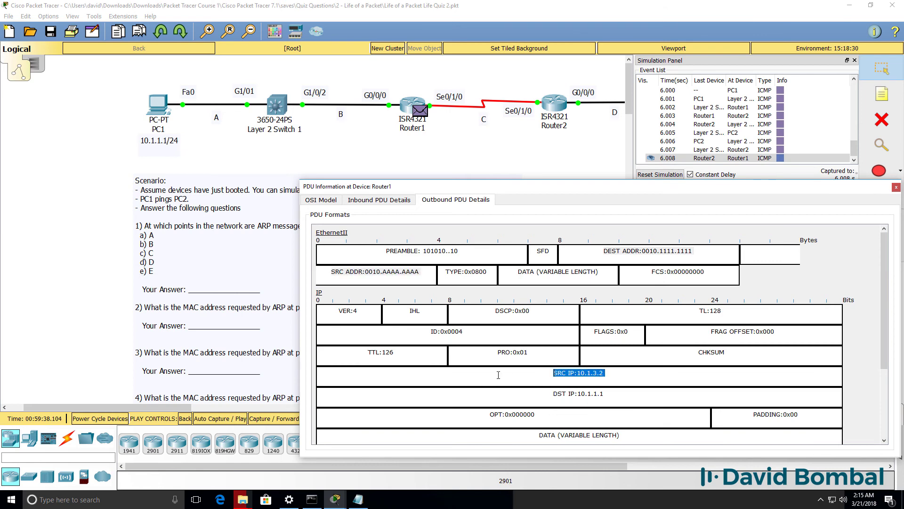
triple_click(607, 399)
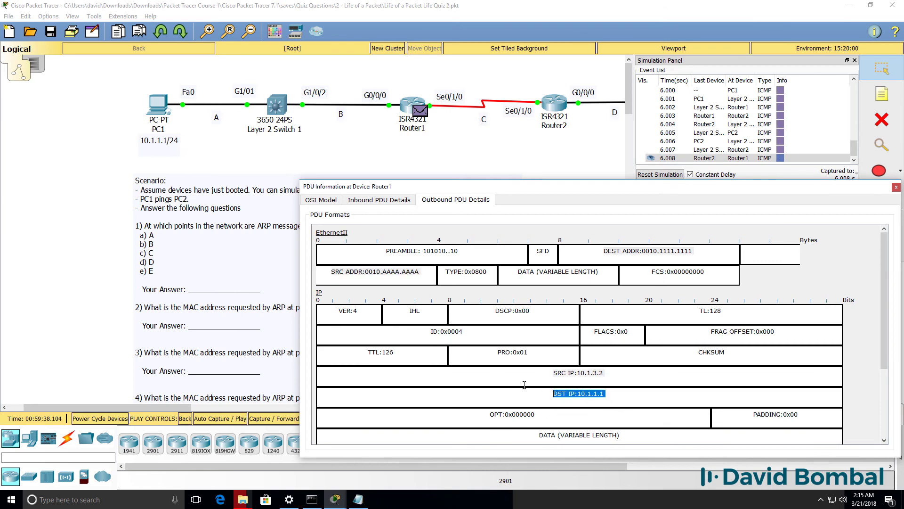
click(897, 188)
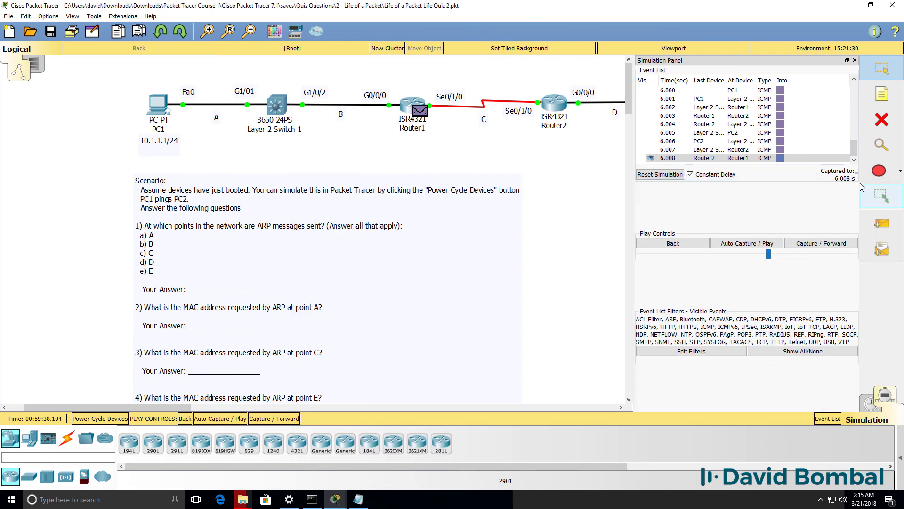
- Advance the simulation two events and open the inbound details of the ICMP reply at PC1
click(817, 245)
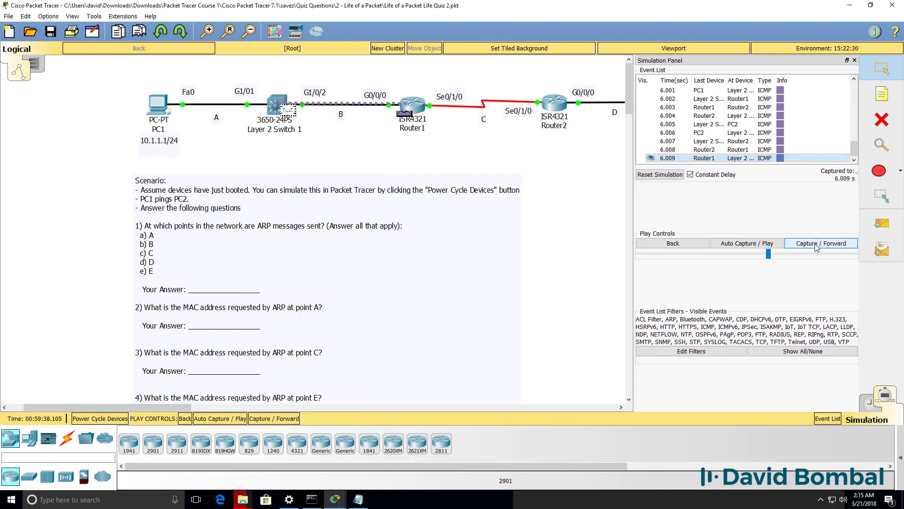
click(817, 245)
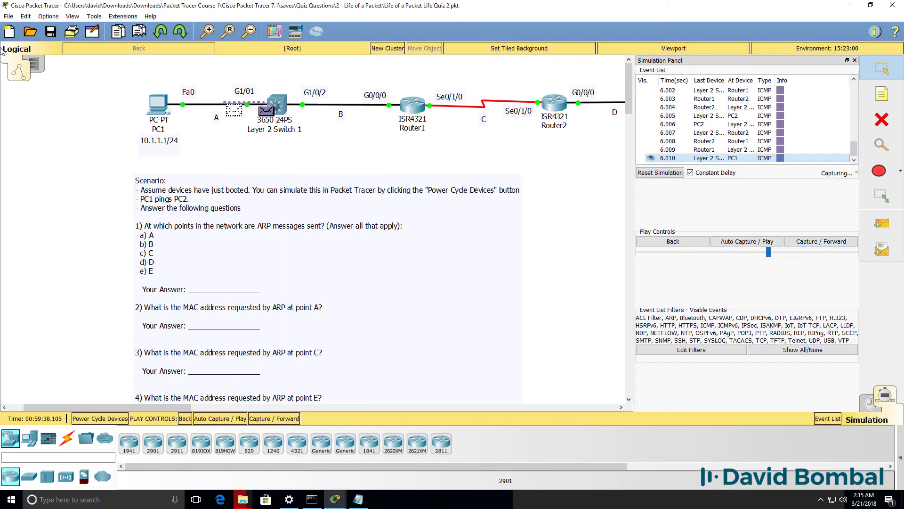
click(168, 112)
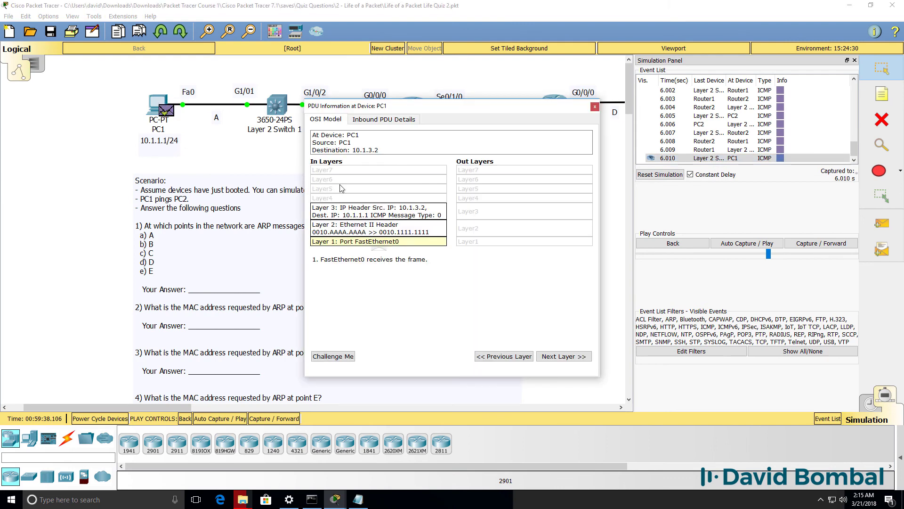
click(383, 119)
drag(600, 193, 896, 194)
drag(627, 109, 601, 207)
- Check the source and destination MAC and IP addresses and the ICMP fields of the reply arriving at PC1
drag(665, 268, 502, 266)
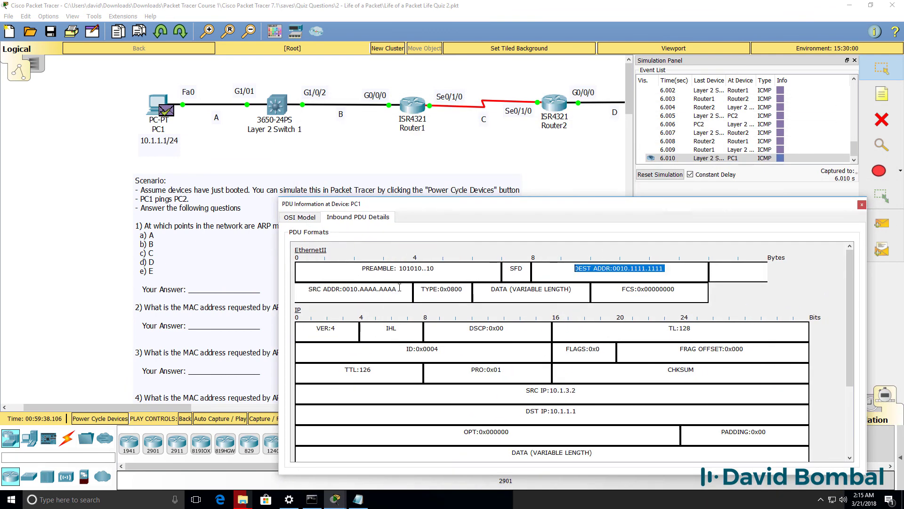
drag(399, 288, 277, 287)
scroll(471, 352, down, 3)
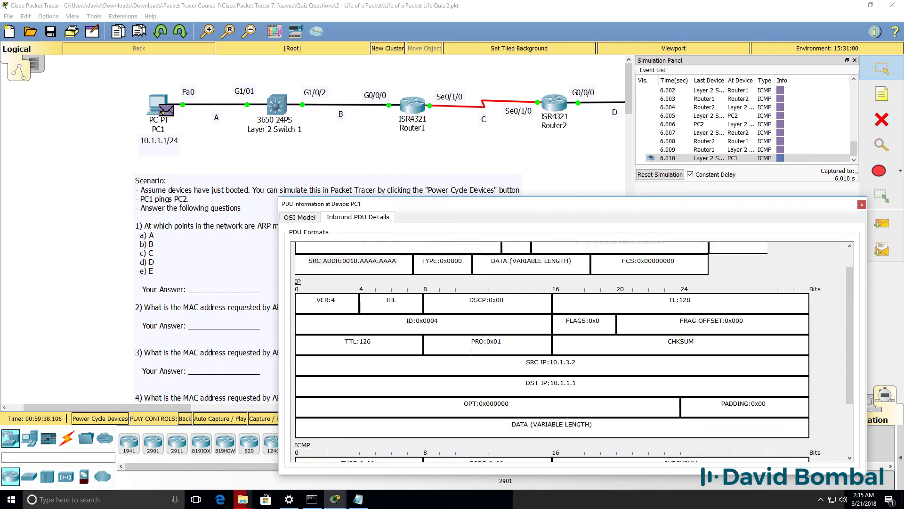
drag(581, 305, 479, 301)
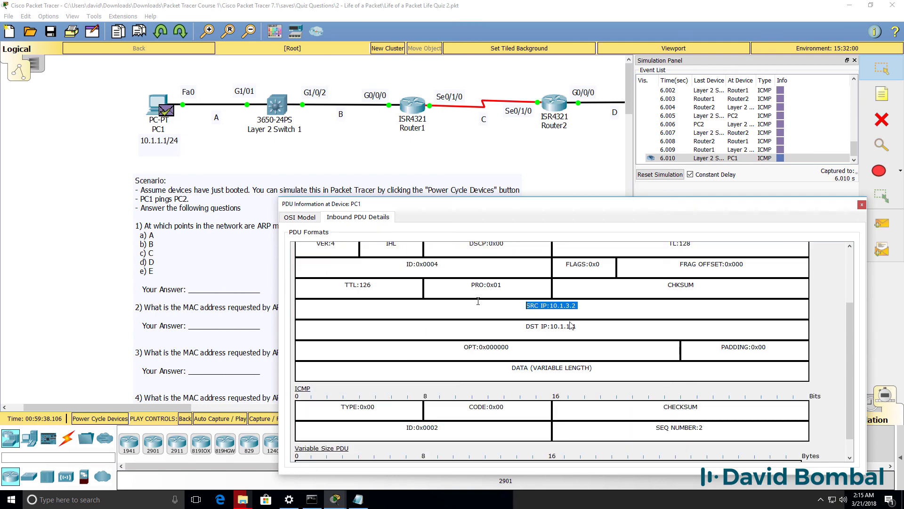
drag(590, 325, 436, 313)
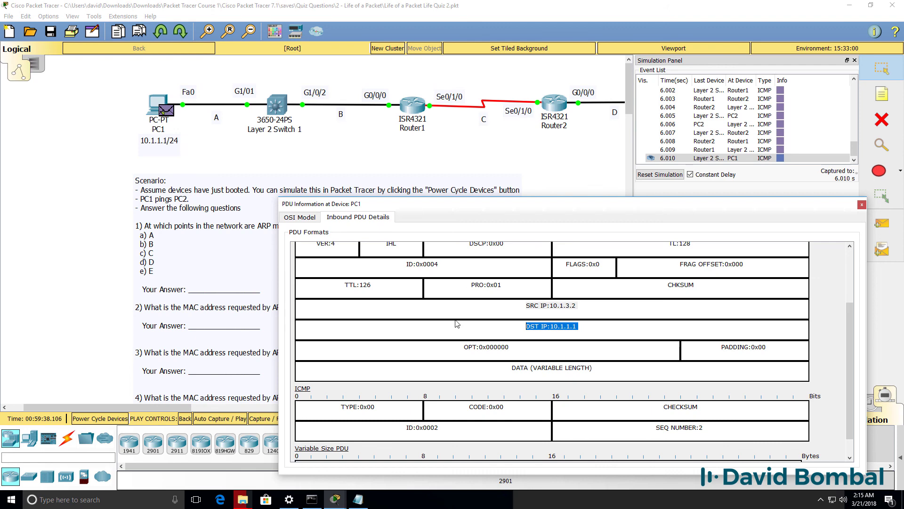
scroll(456, 323, down, 1)
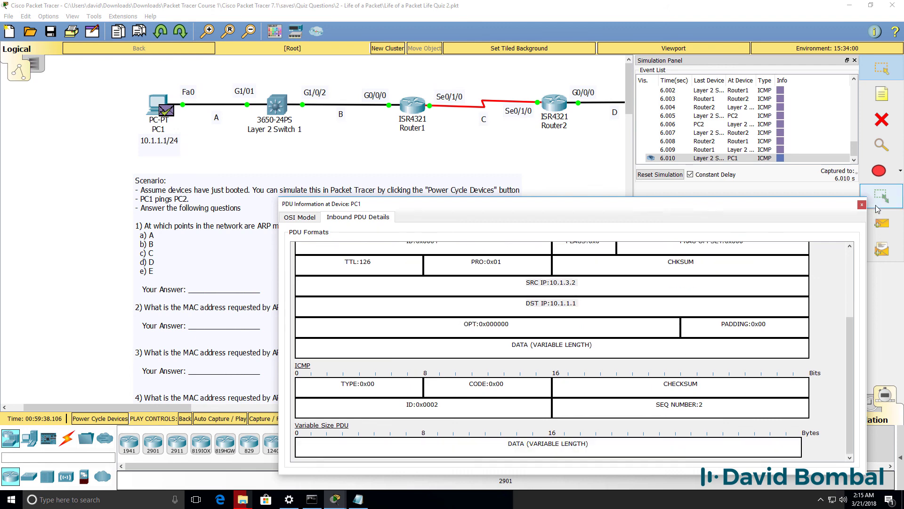